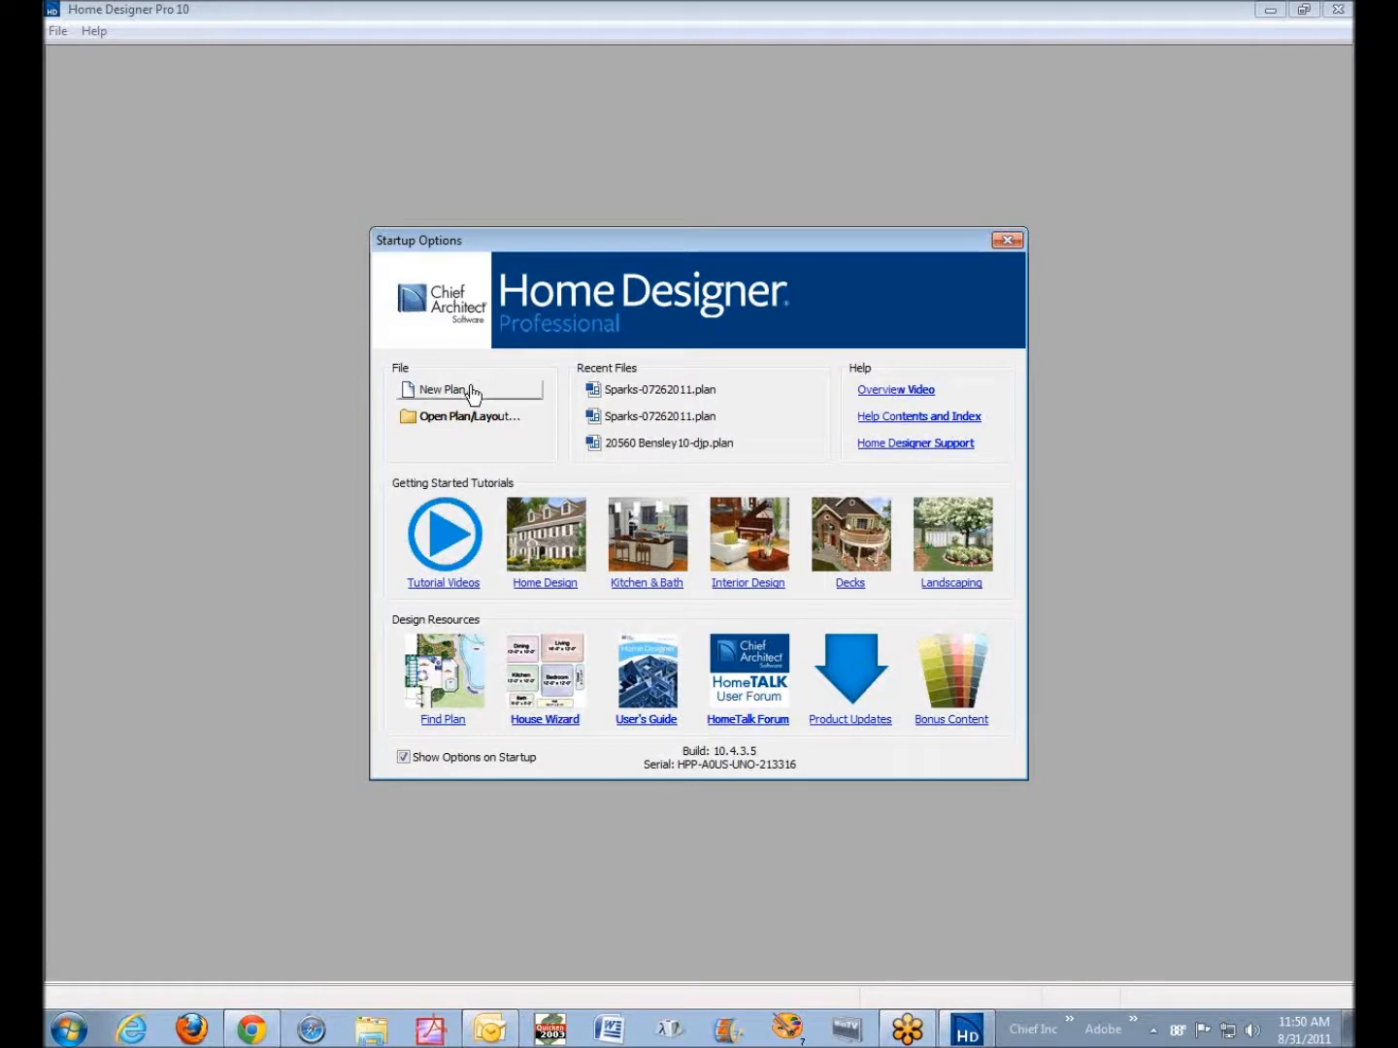
Create a new plan from the Default Style home style template using U.S. Units (inches)
left_click(414, 392)
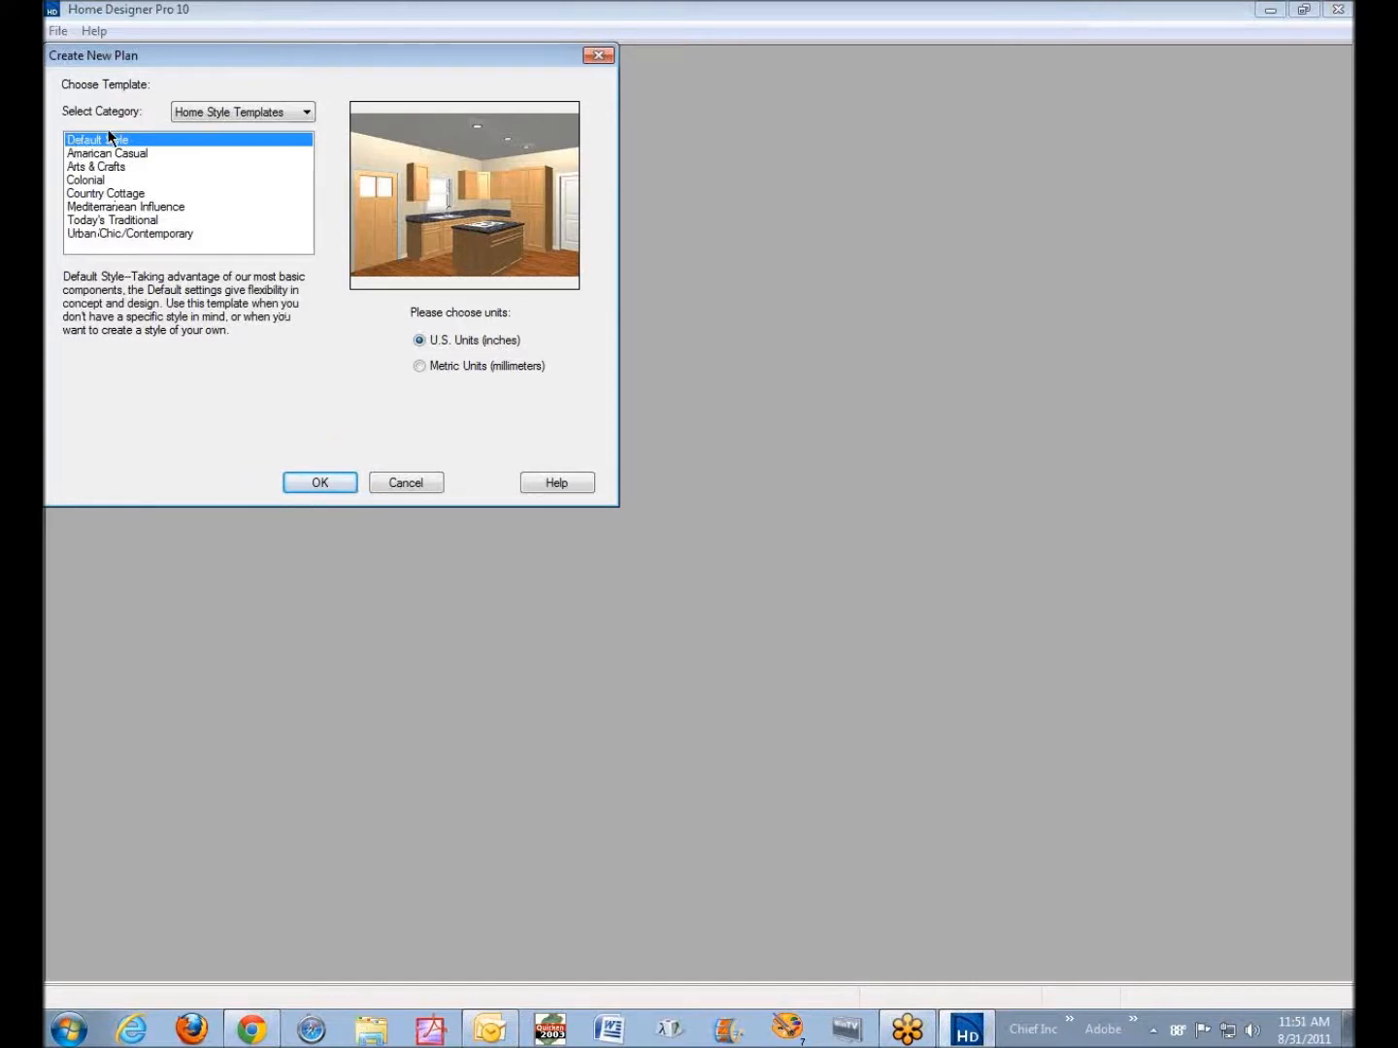
left_click_drag(166, 61, 277, 126)
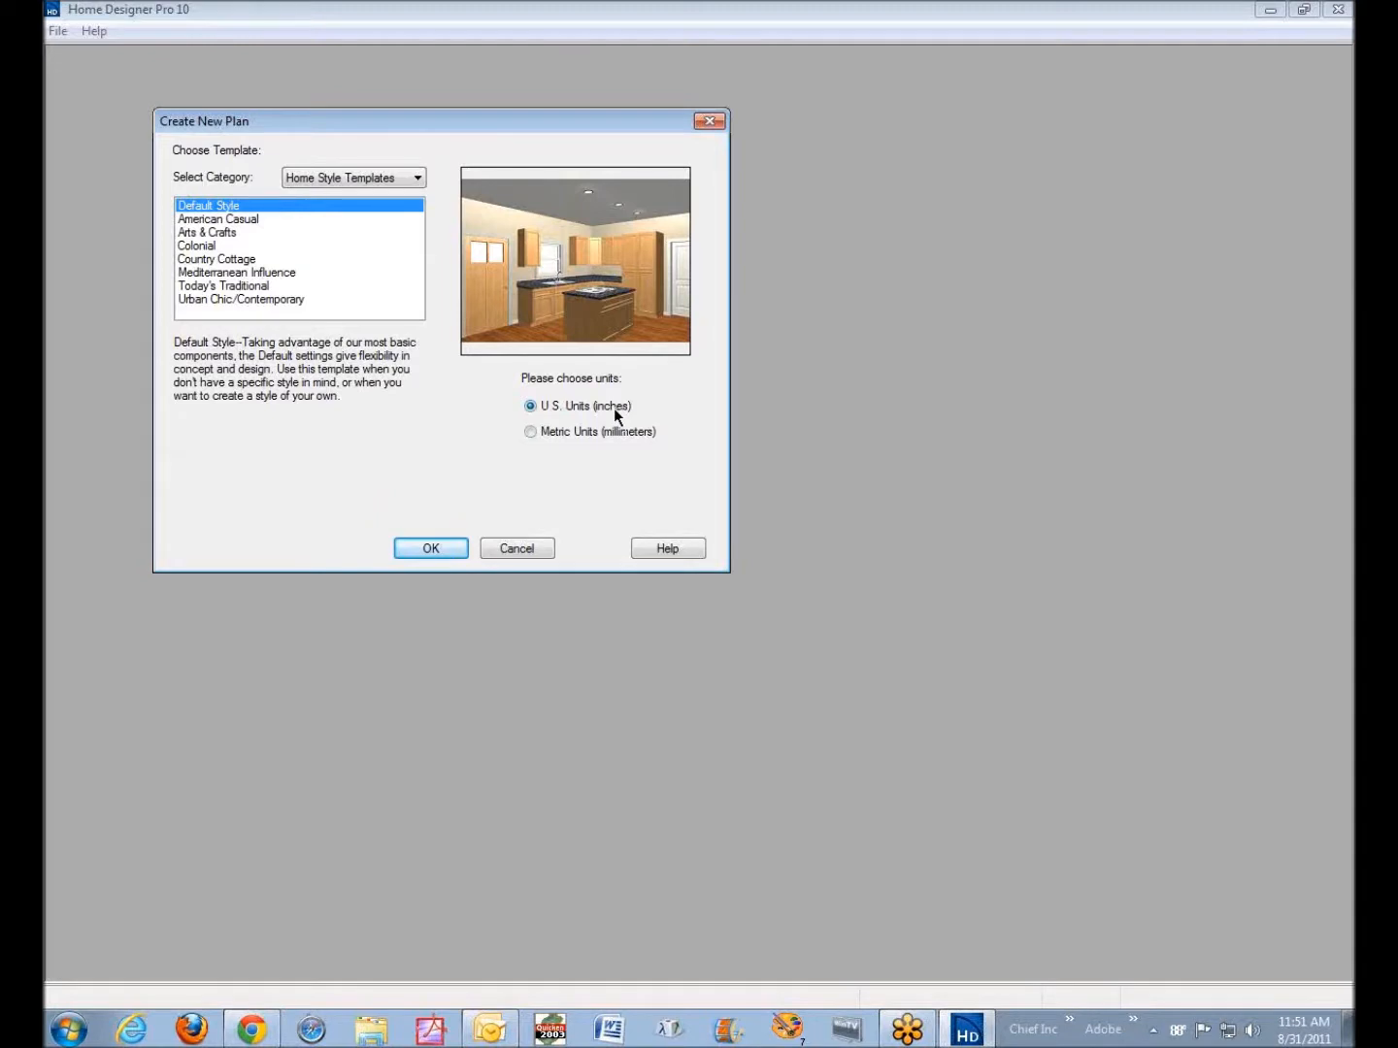
left_click(533, 432)
left_click(538, 406)
left_click(434, 547)
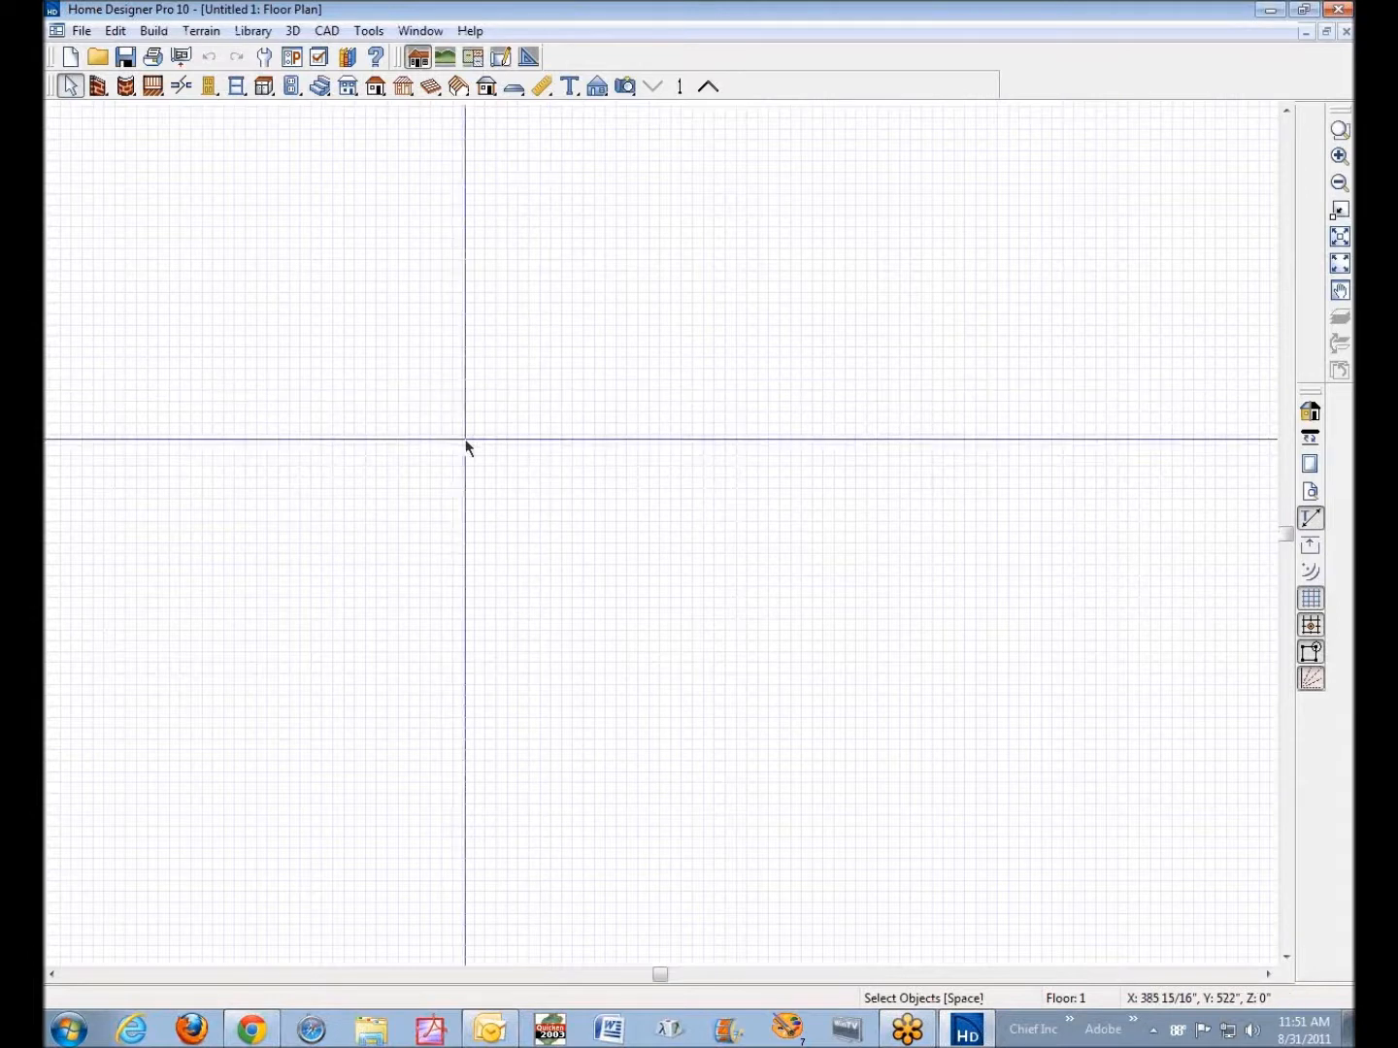
Turn off the reference grid display and grid snaps in the floor plan
left_click(1315, 598)
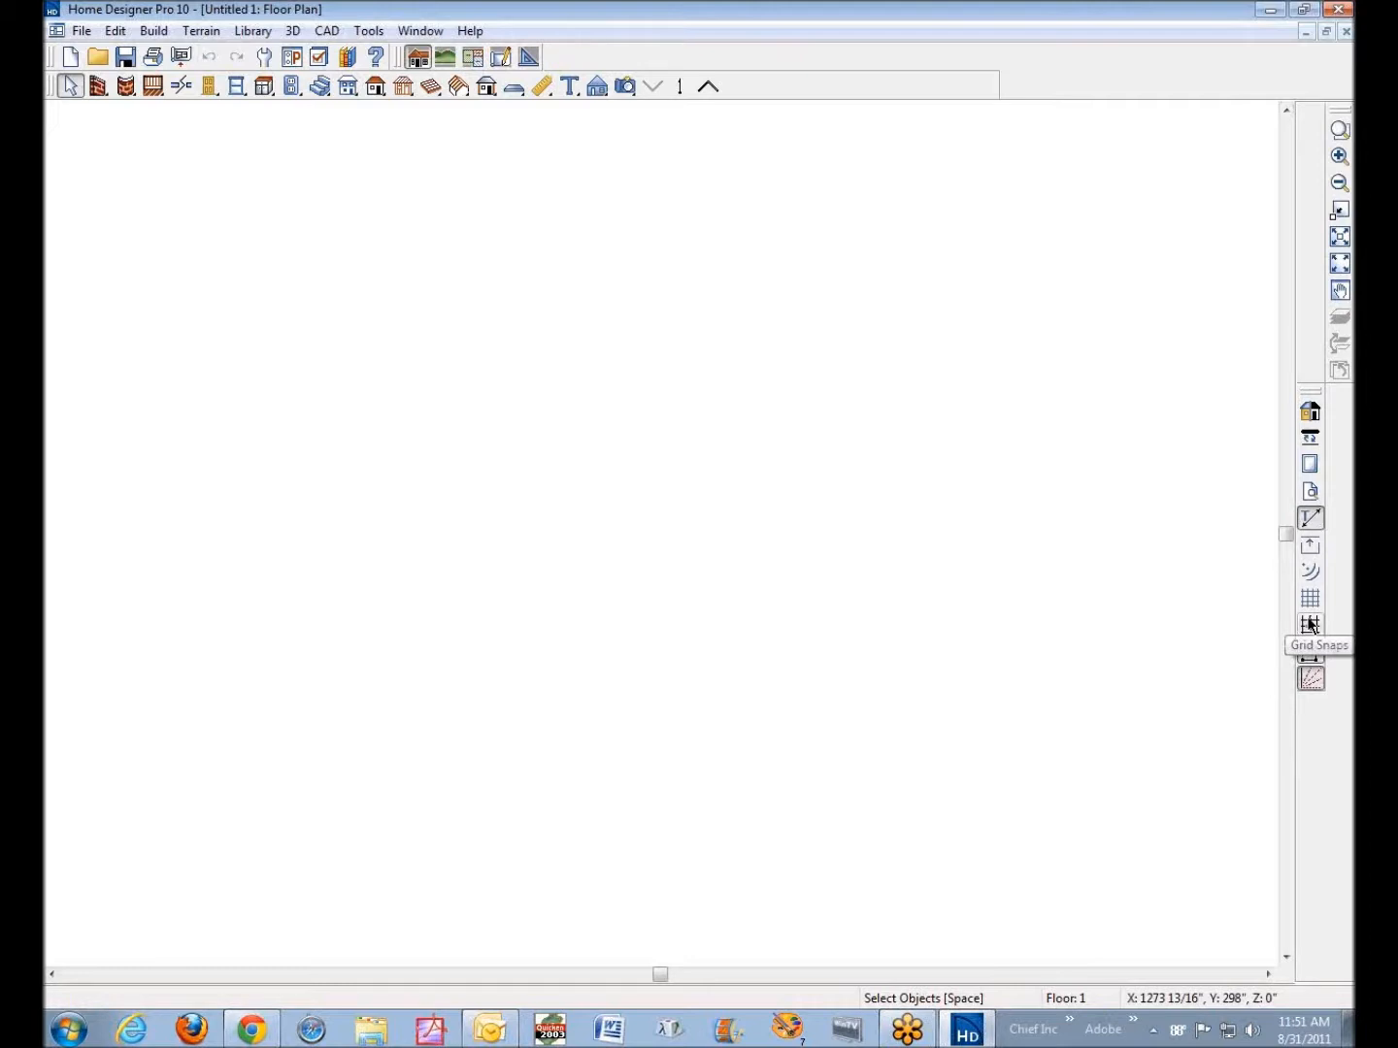
left_click(1310, 626)
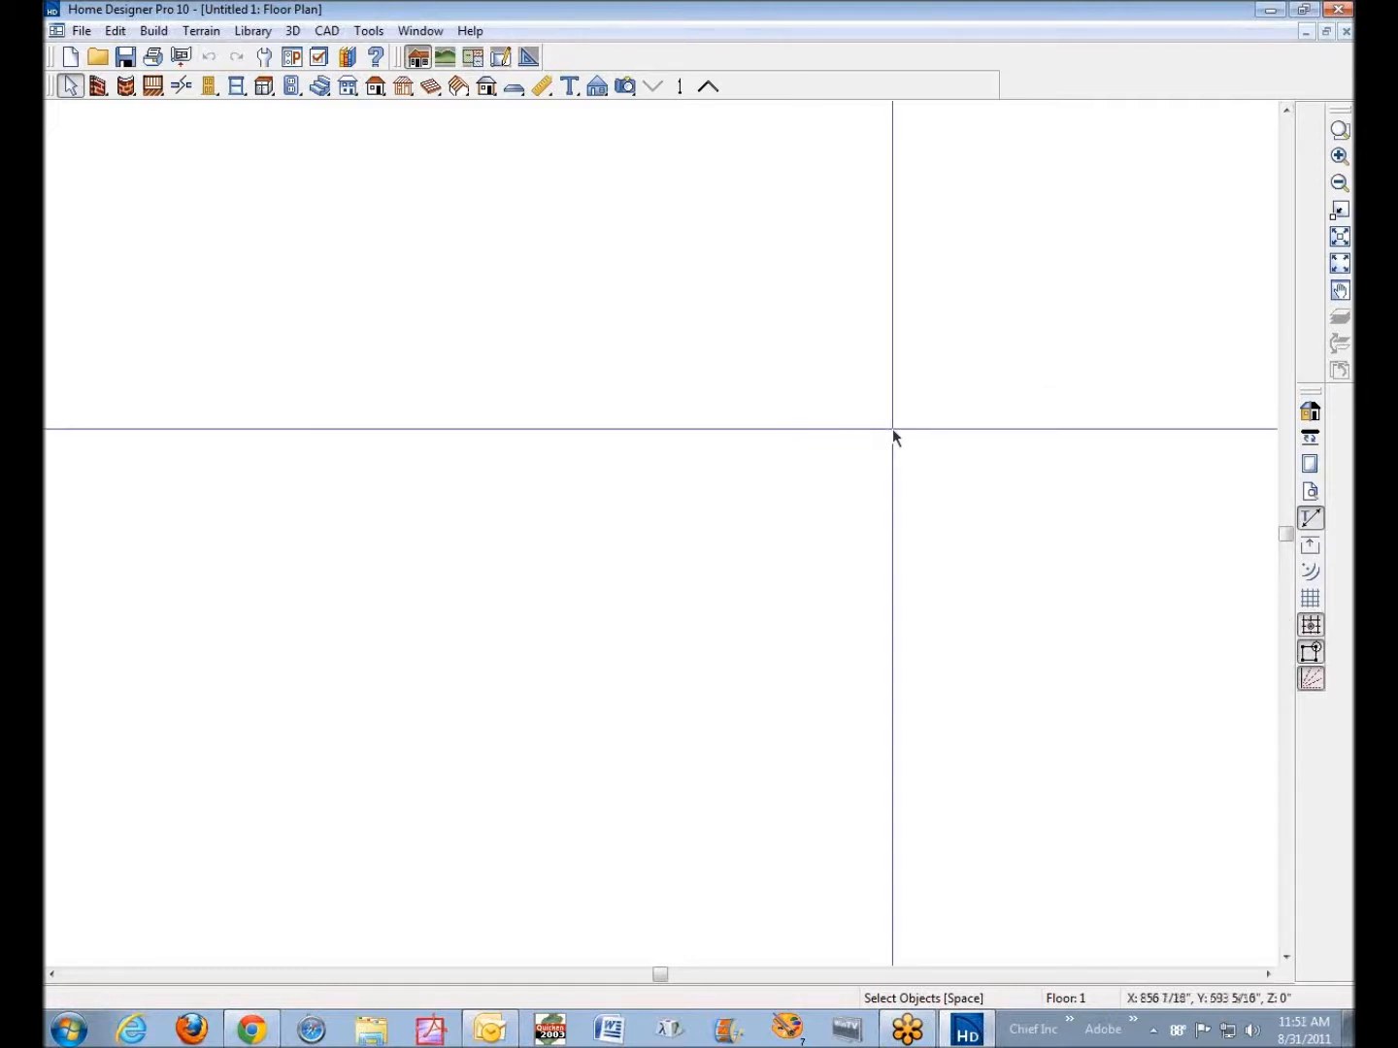
left_click(1311, 599)
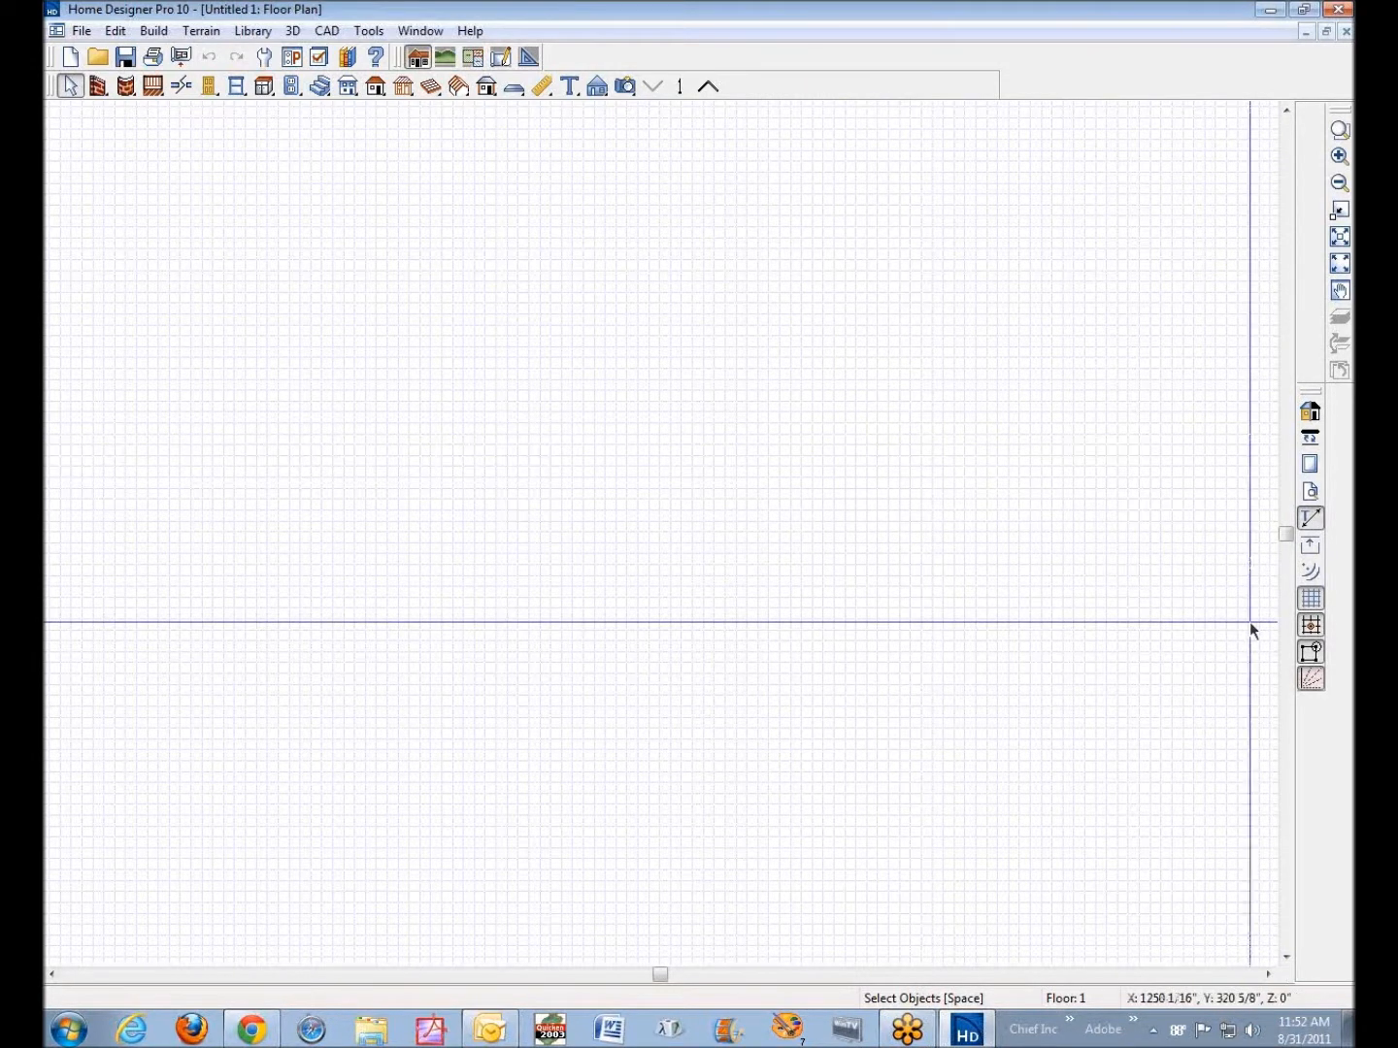
left_click(1311, 599)
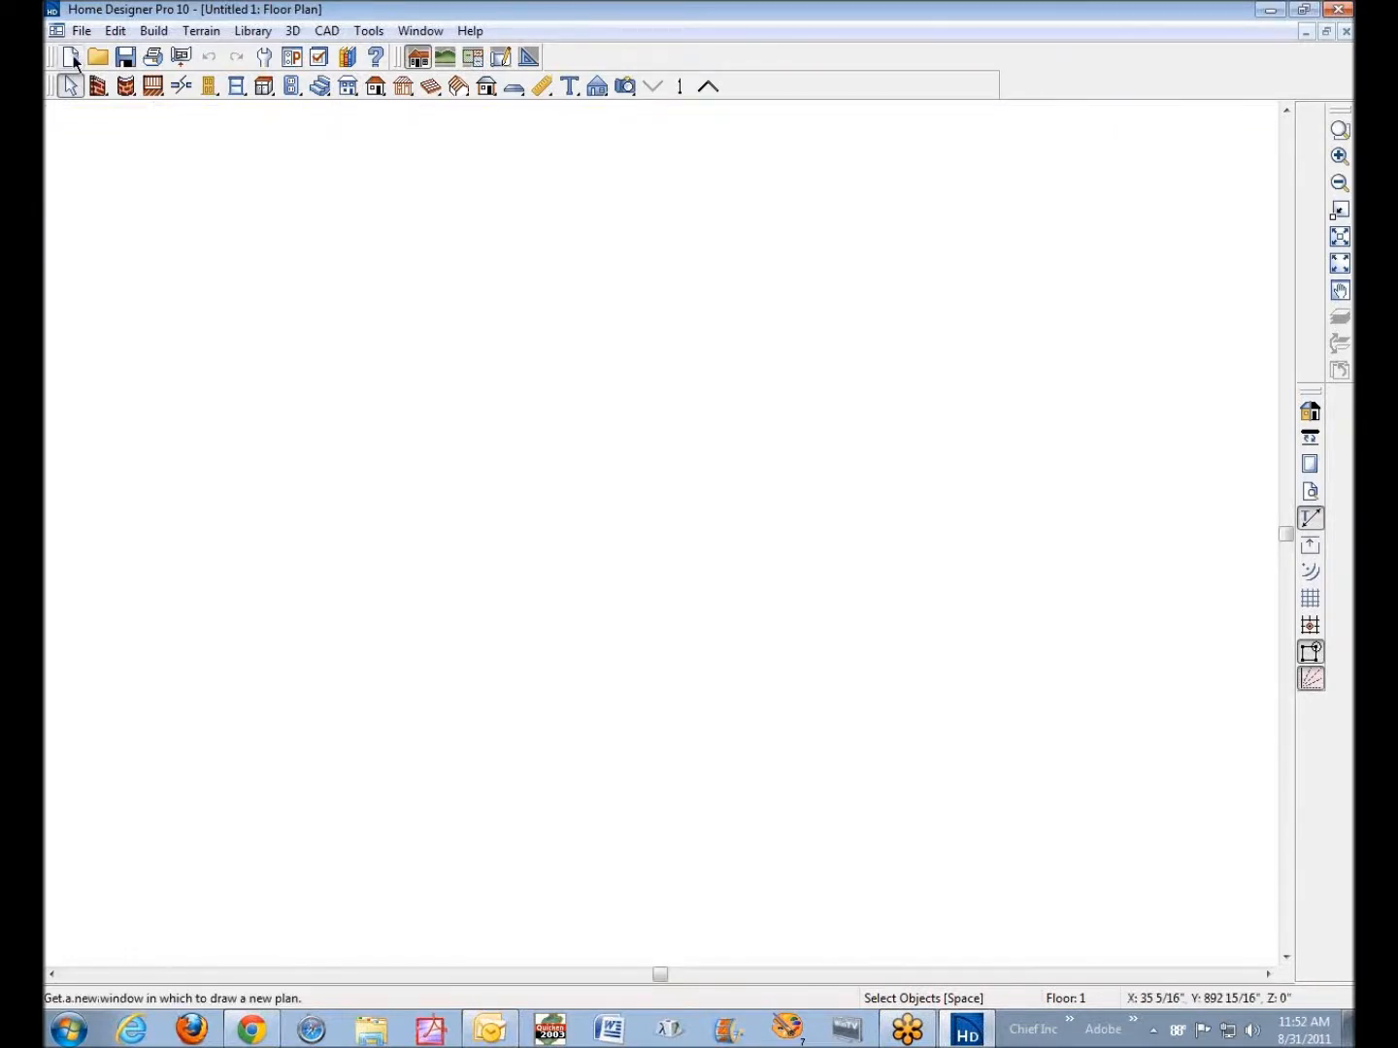
Open the General Cabinet defaults from the plan's default settings for editing
left_click(116, 31)
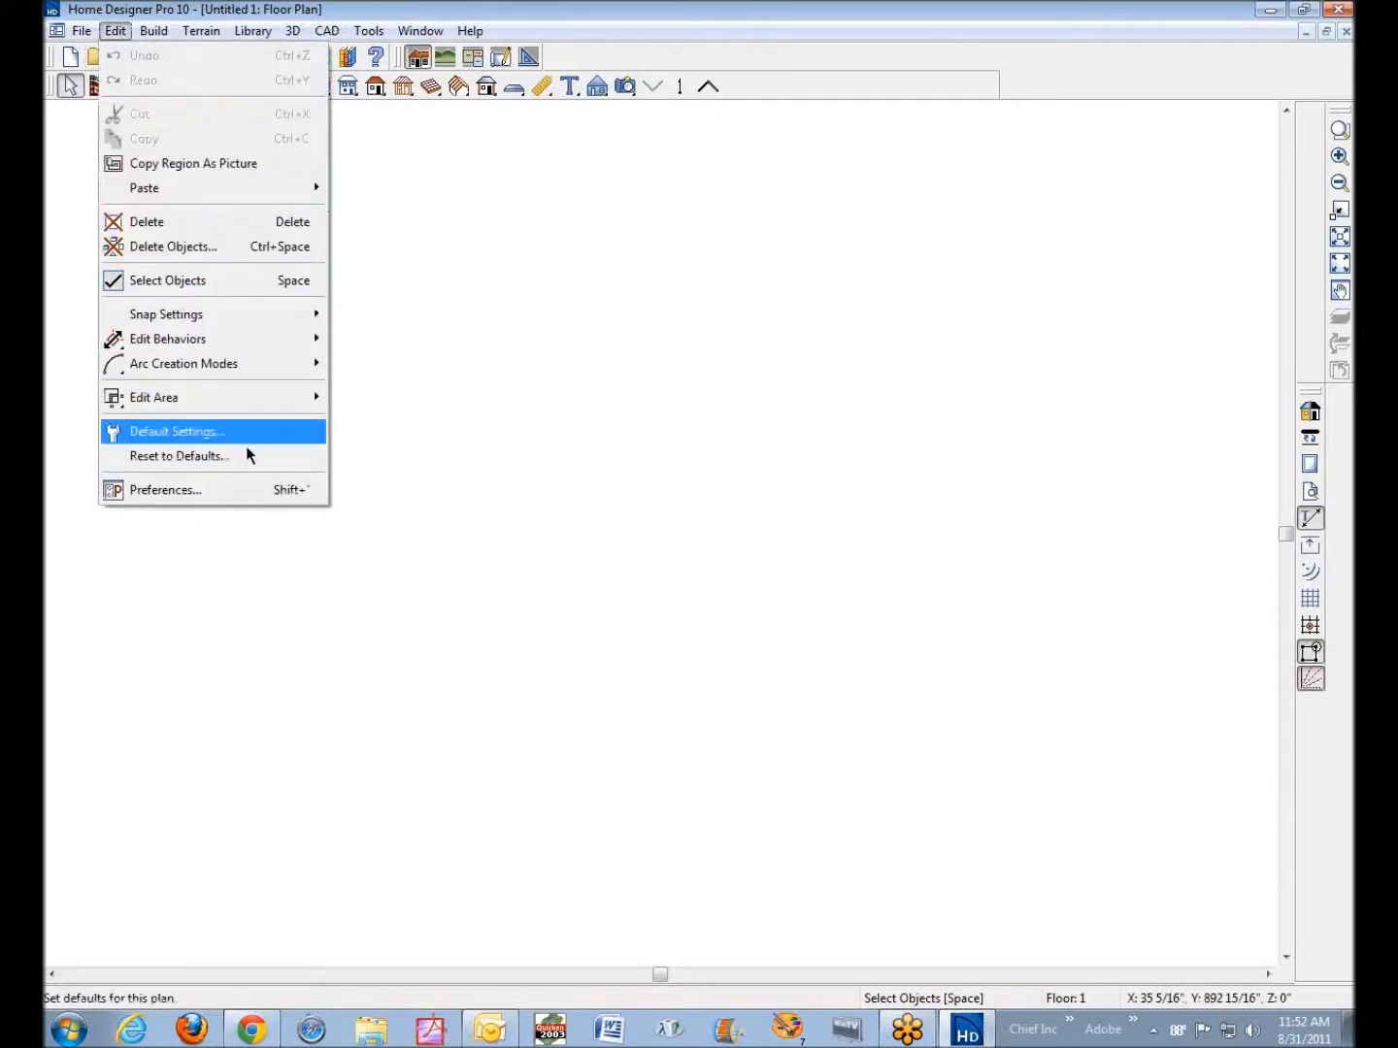
left_click(477, 341)
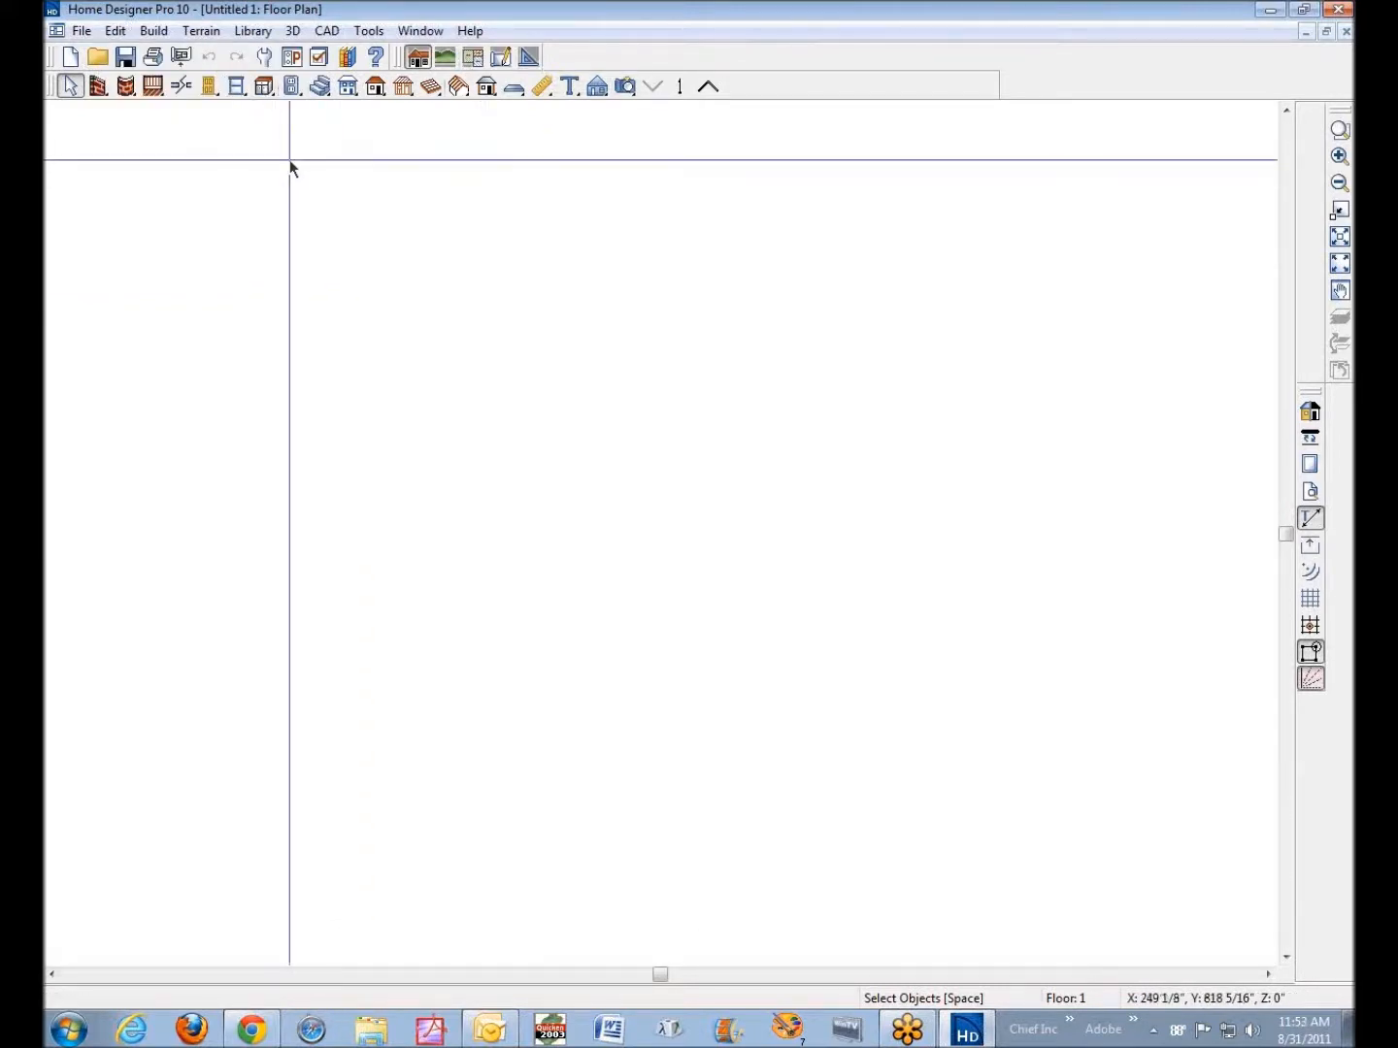
left_click(116, 30)
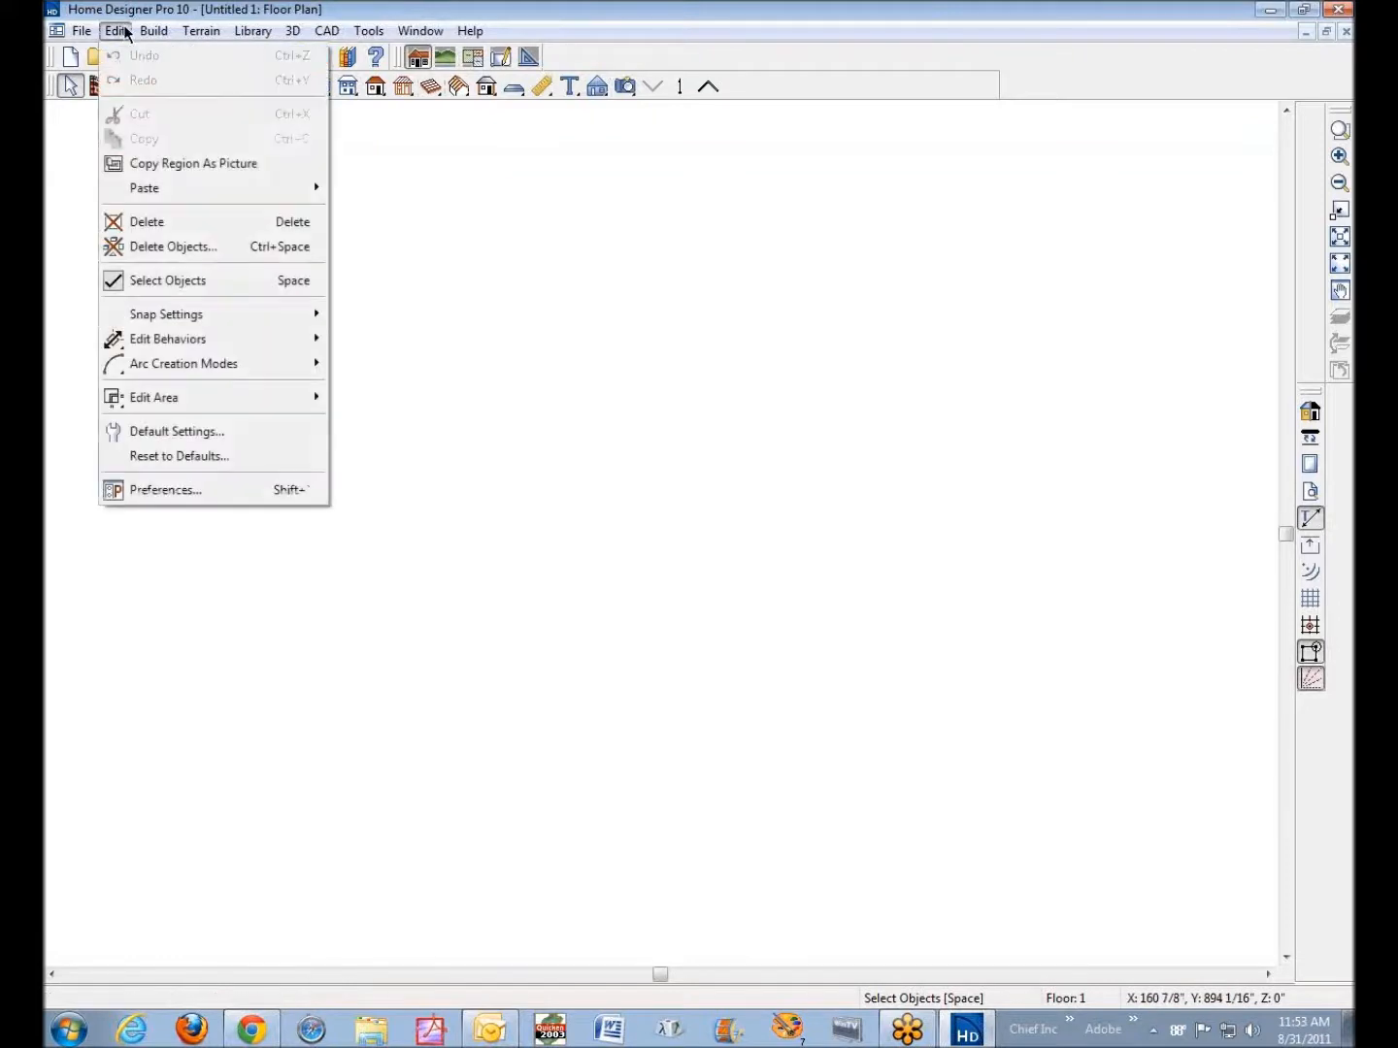
left_click(204, 439)
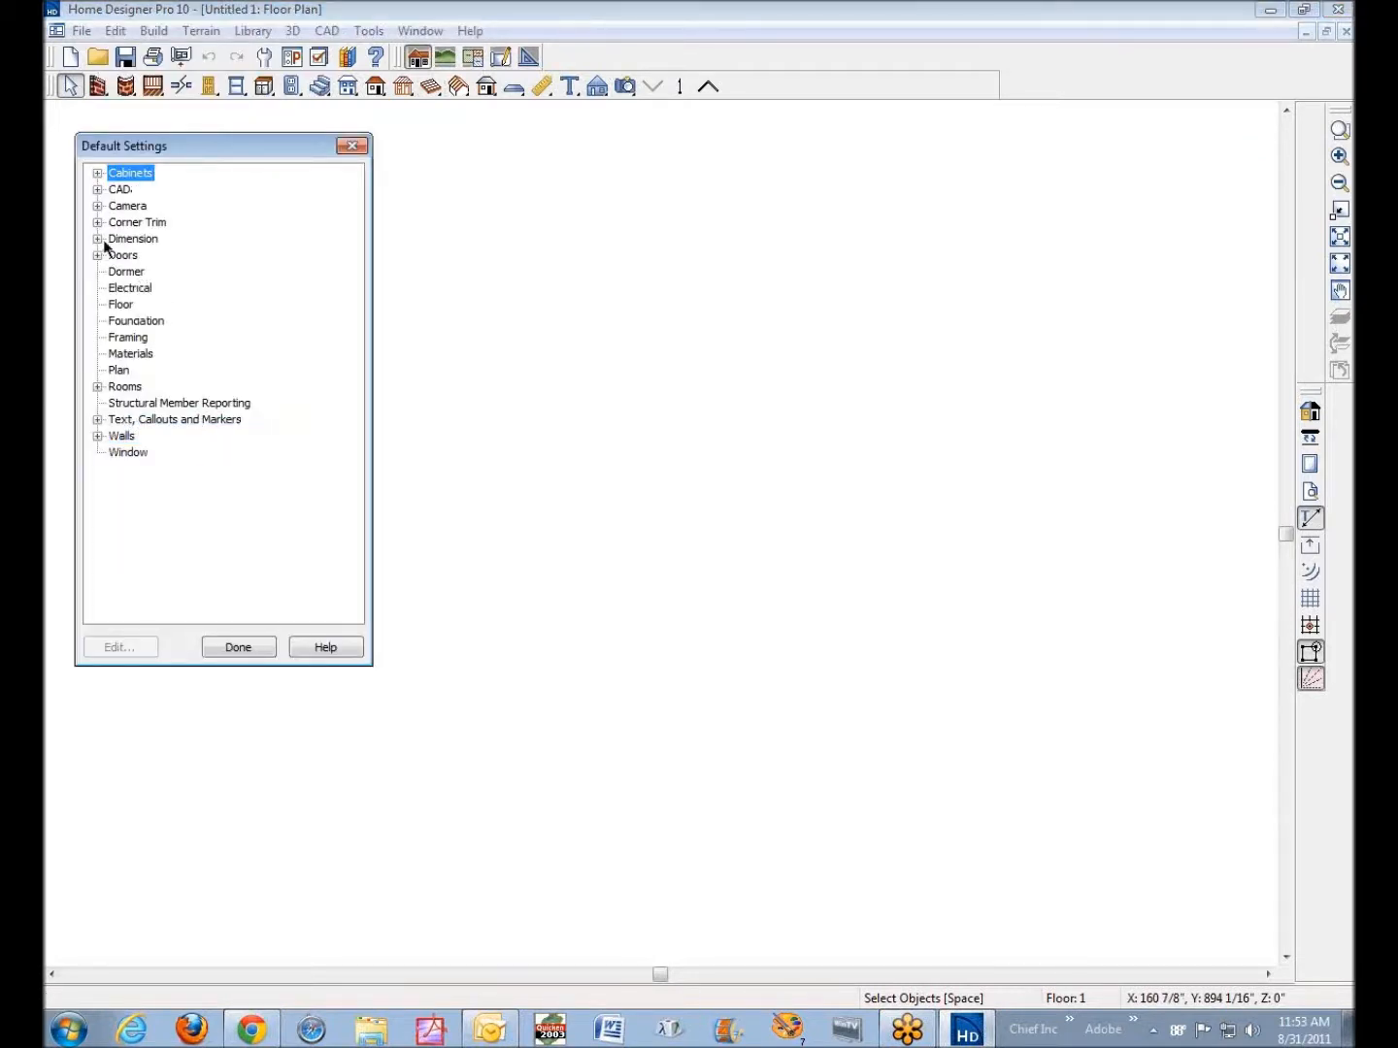
left_click(97, 174)
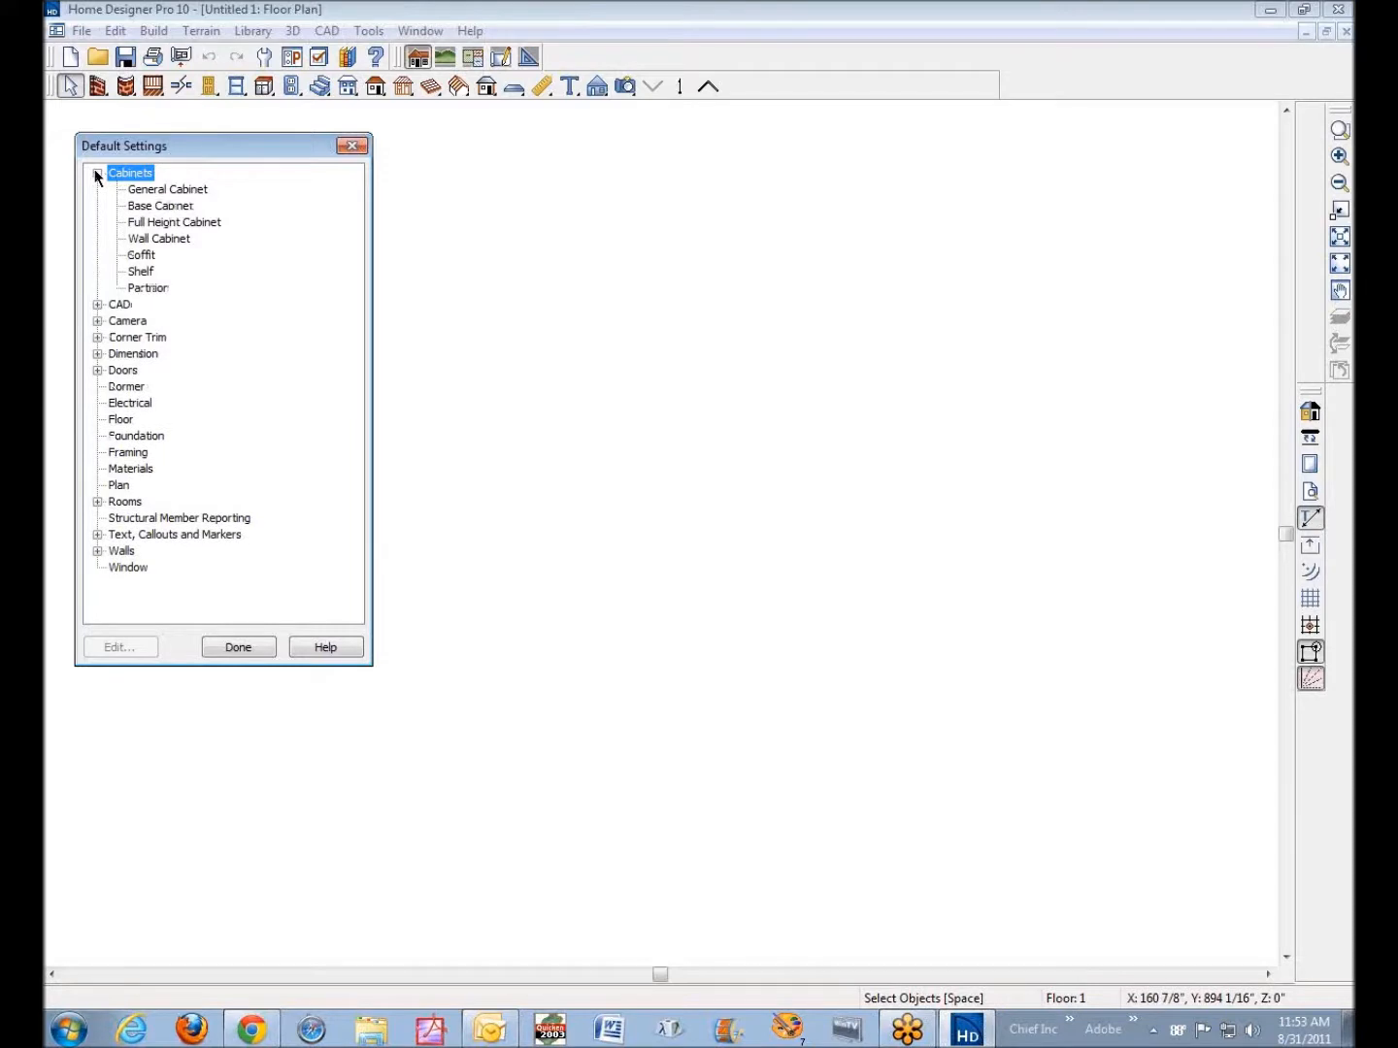
left_click(177, 190)
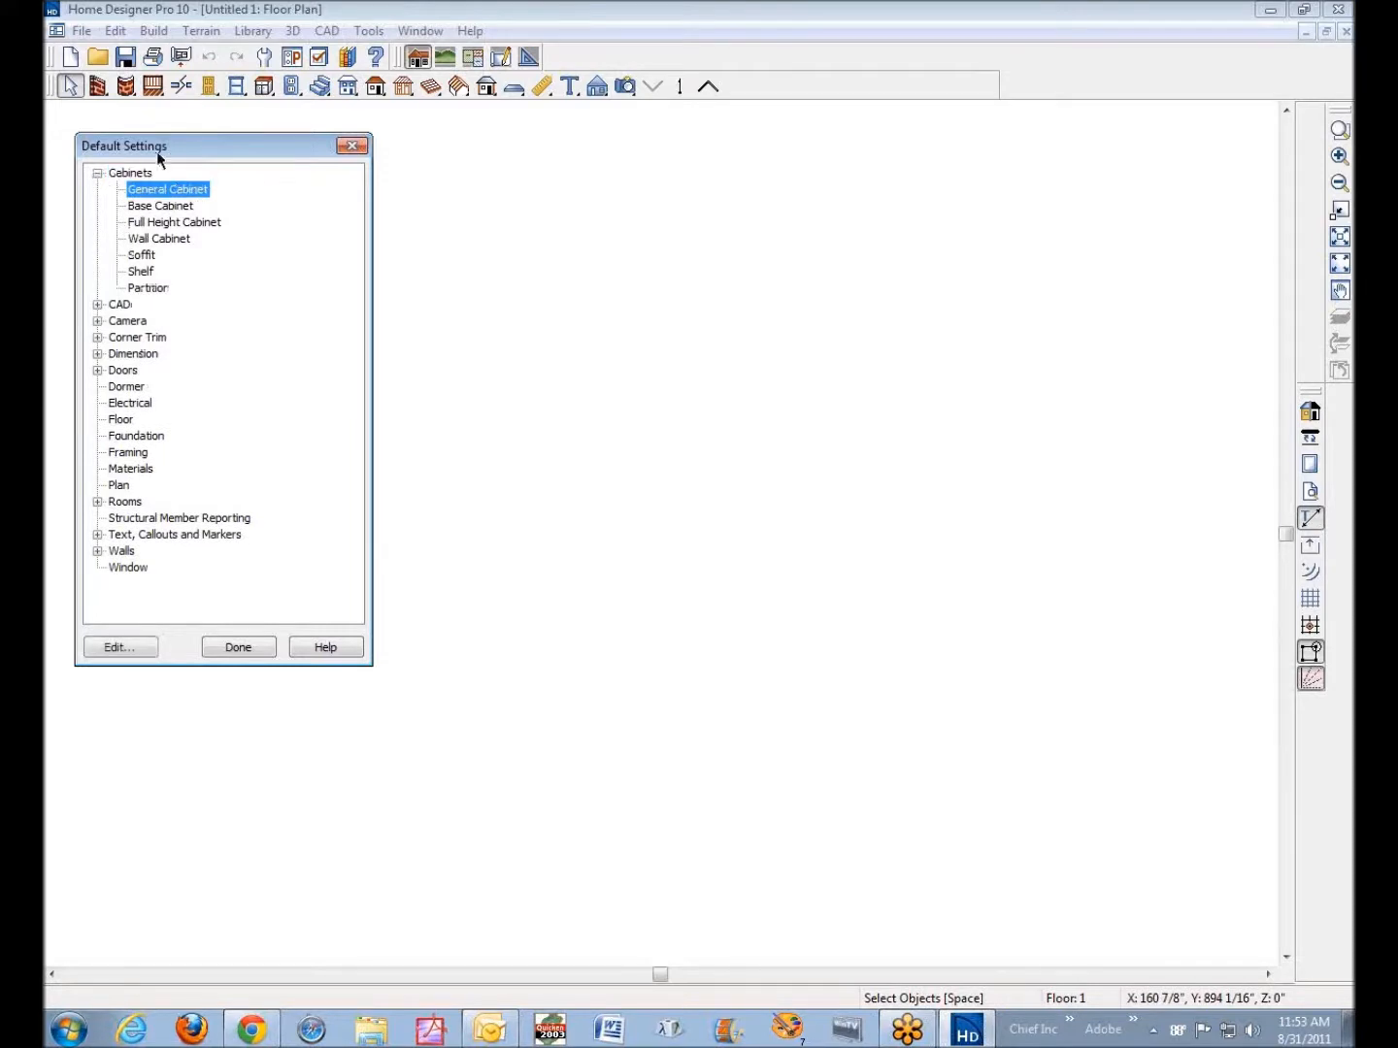
left_click(118, 647)
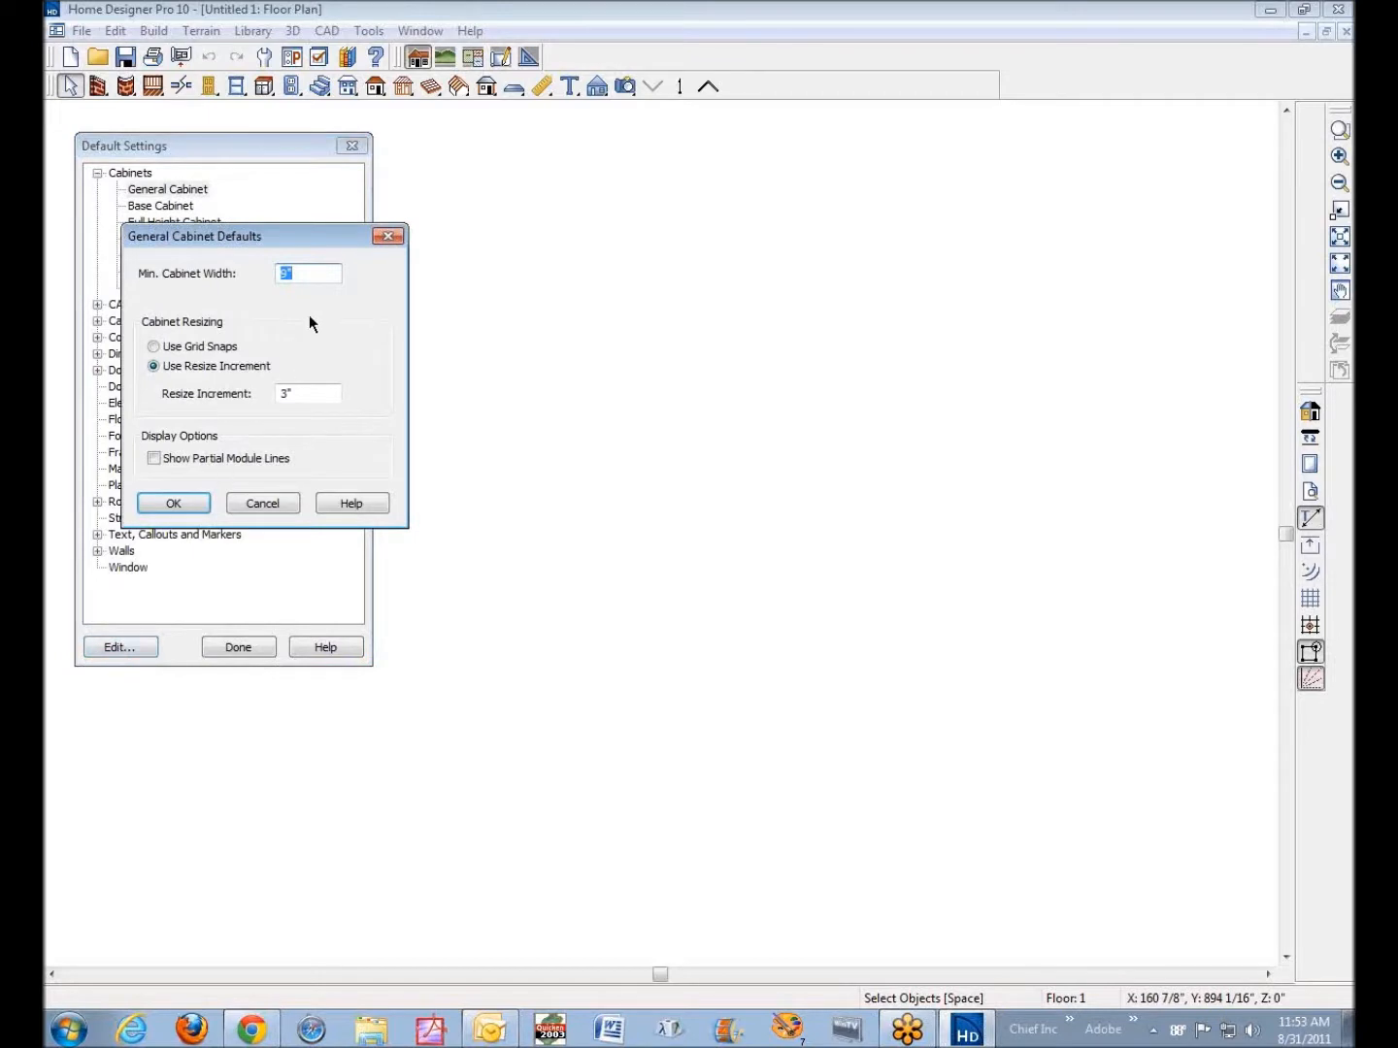
Set the default minimum cabinet width to 1 inch and accept the general cabinet defaults
type("1")
double_click(294, 277)
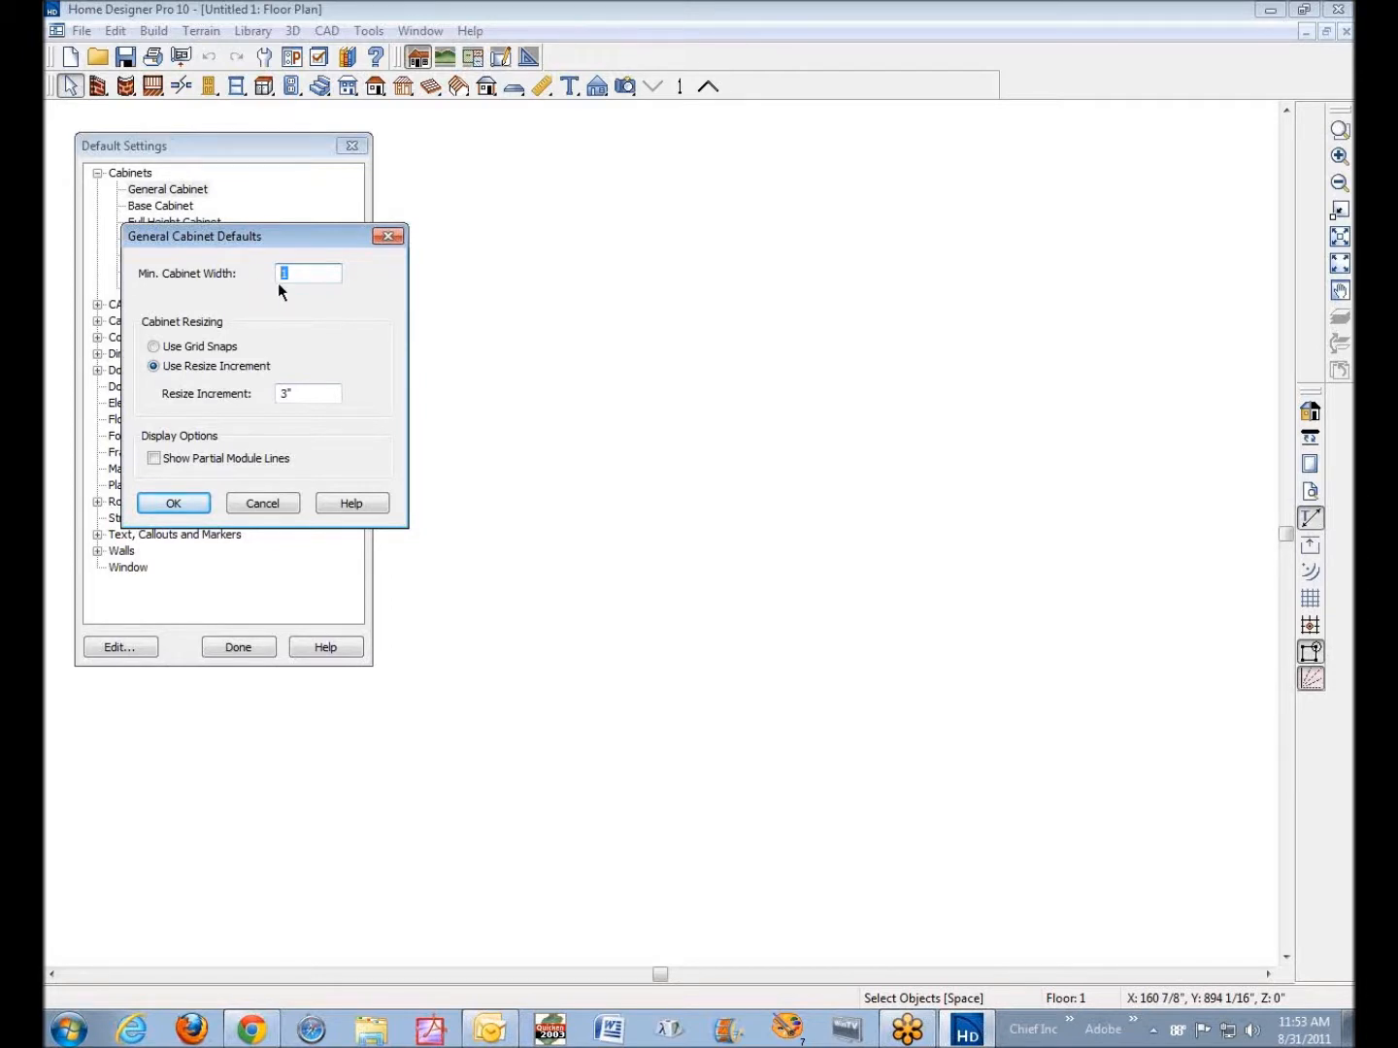
type("9")
double_click(294, 273)
type("1")
left_click(192, 503)
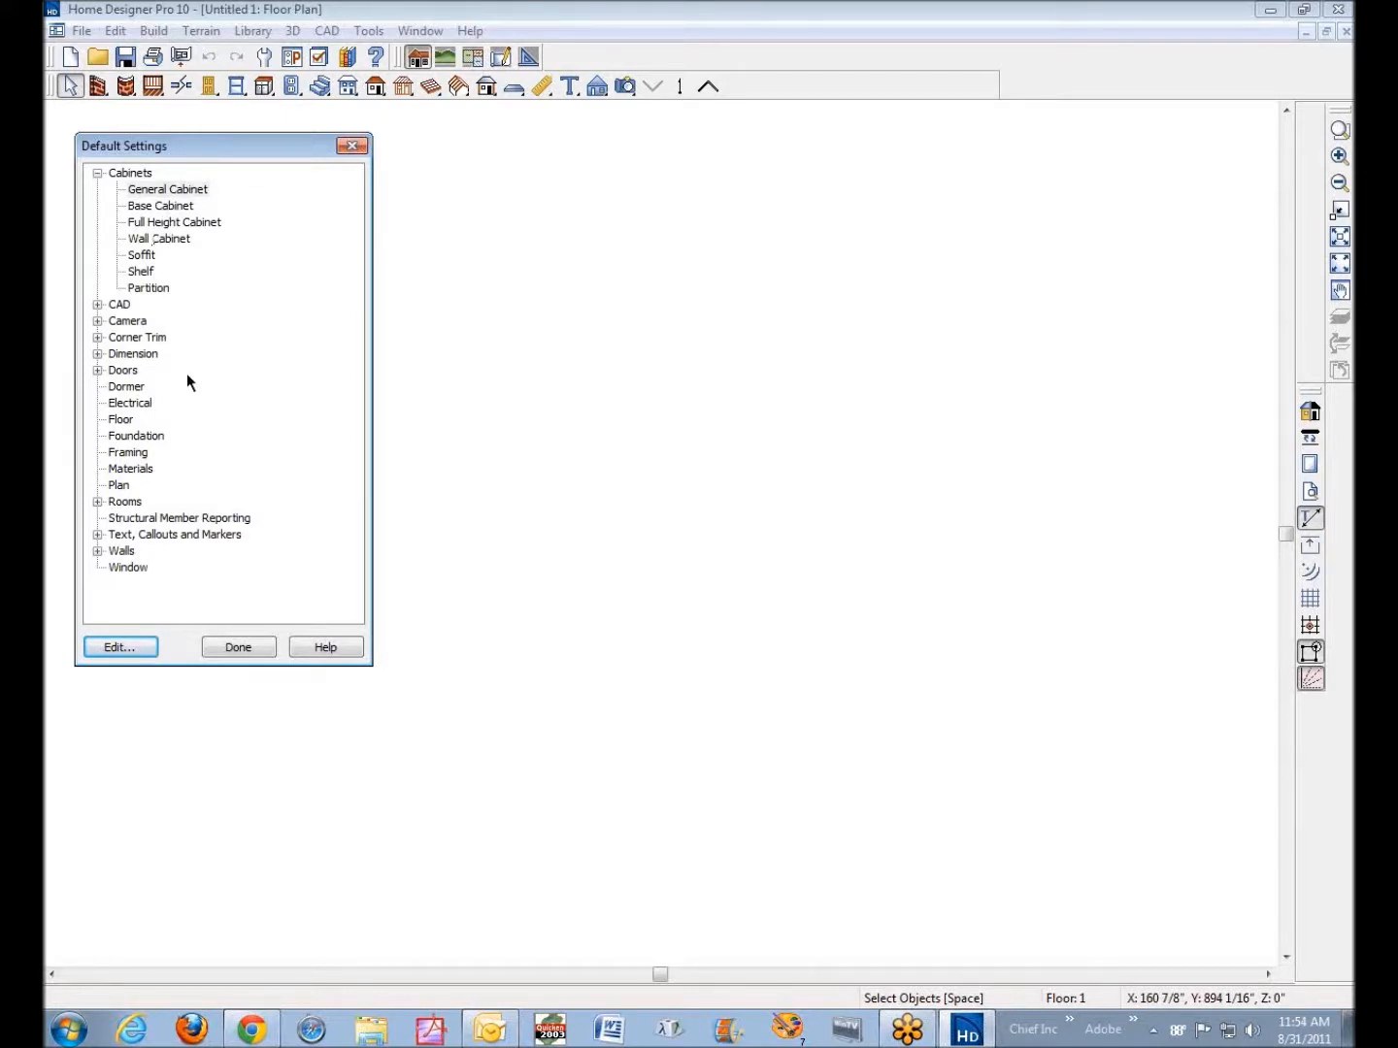
Open the Base Cabinet defaults and review their front and door/drawer settings
left_click(162, 208)
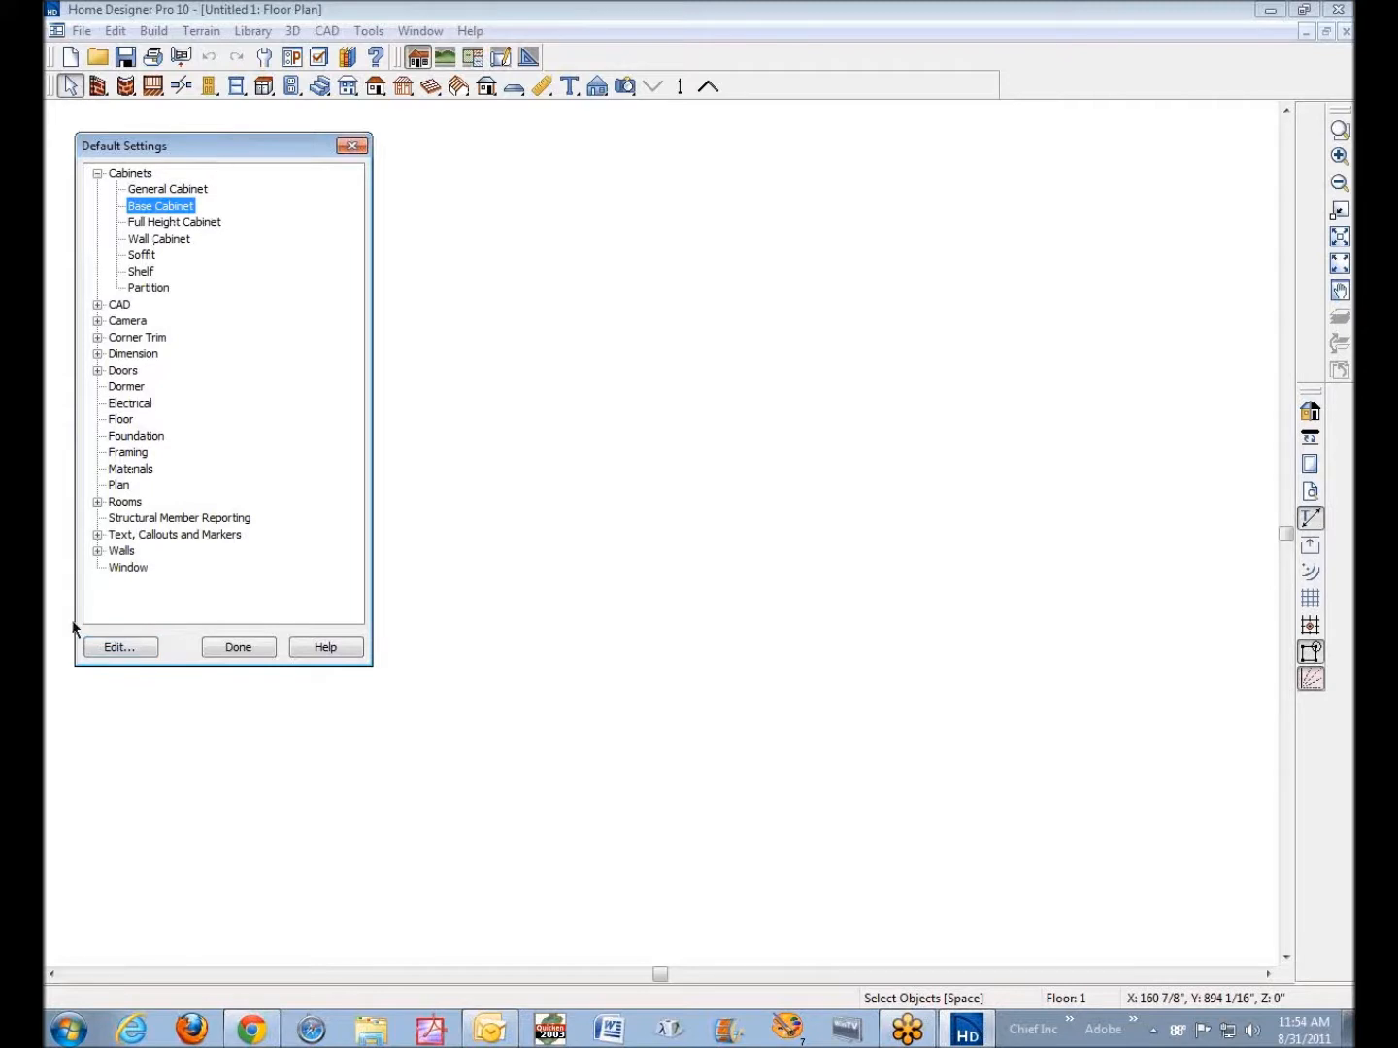
left_click(148, 651)
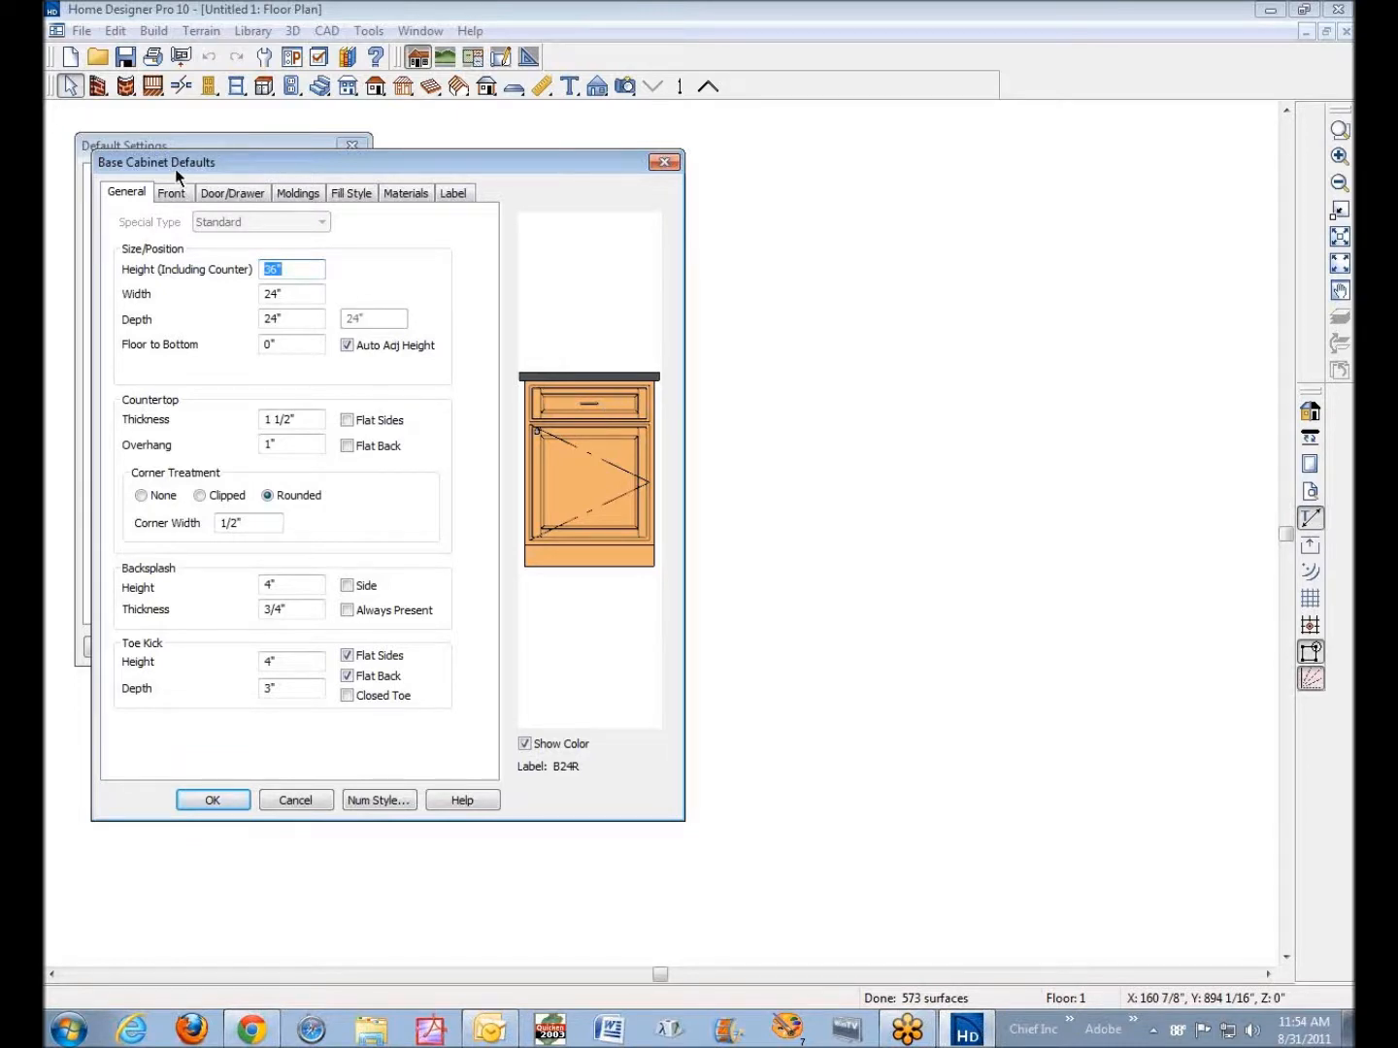
left_click(170, 194)
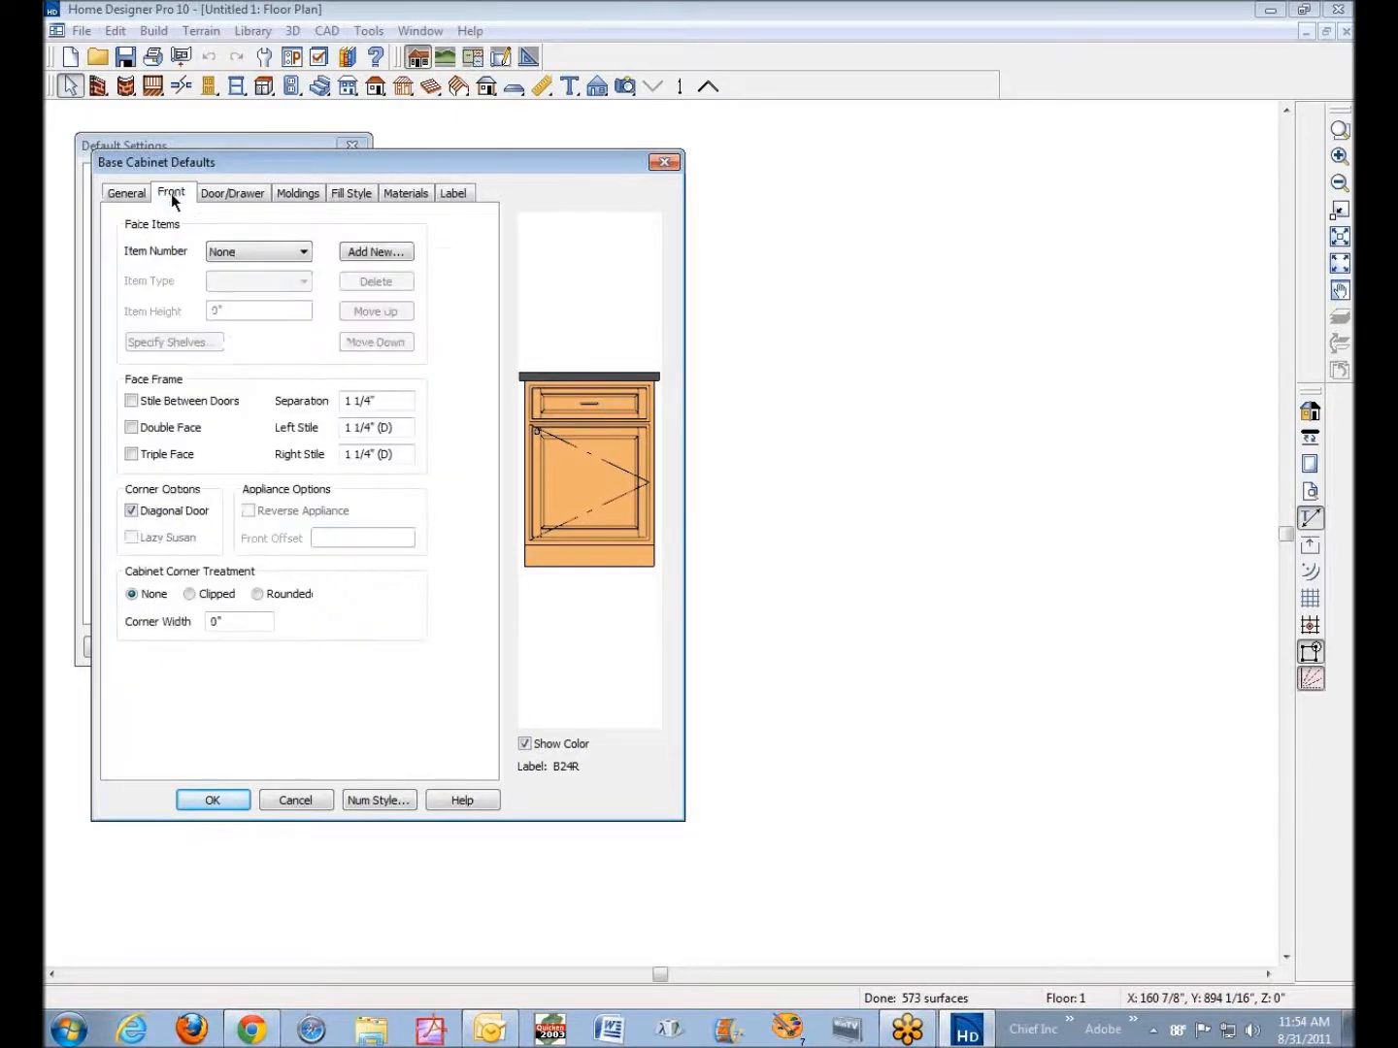
left_click(258, 195)
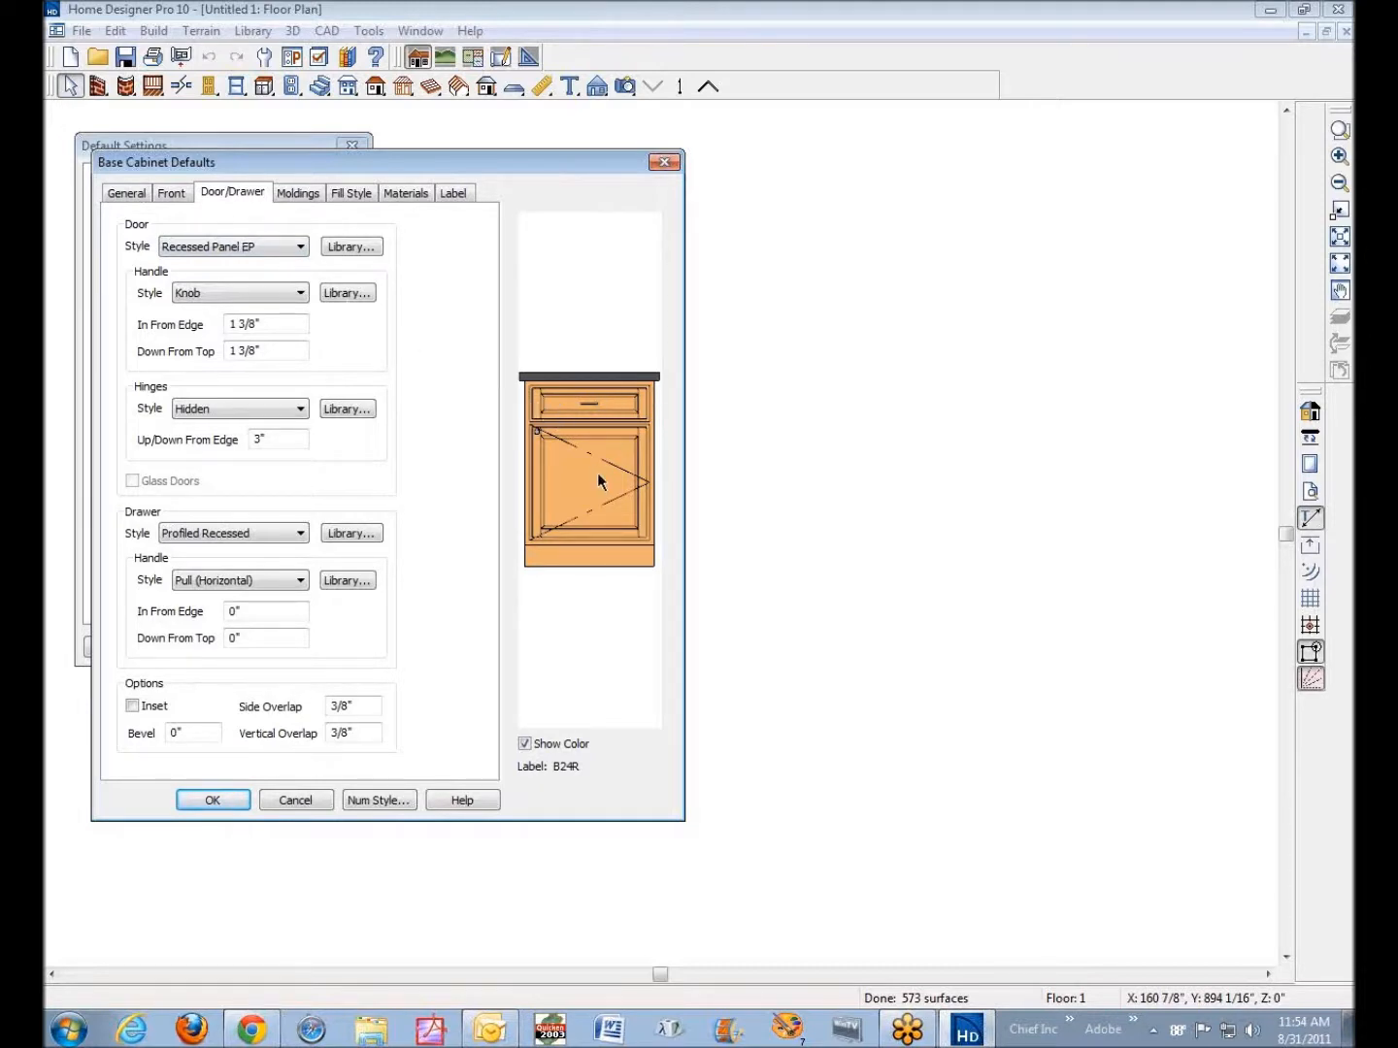
Browse the base cabinet's door style choices and the Cabinet Doors, Drawers, & Panels library, leaving without choosing a replacement
left_click(296, 252)
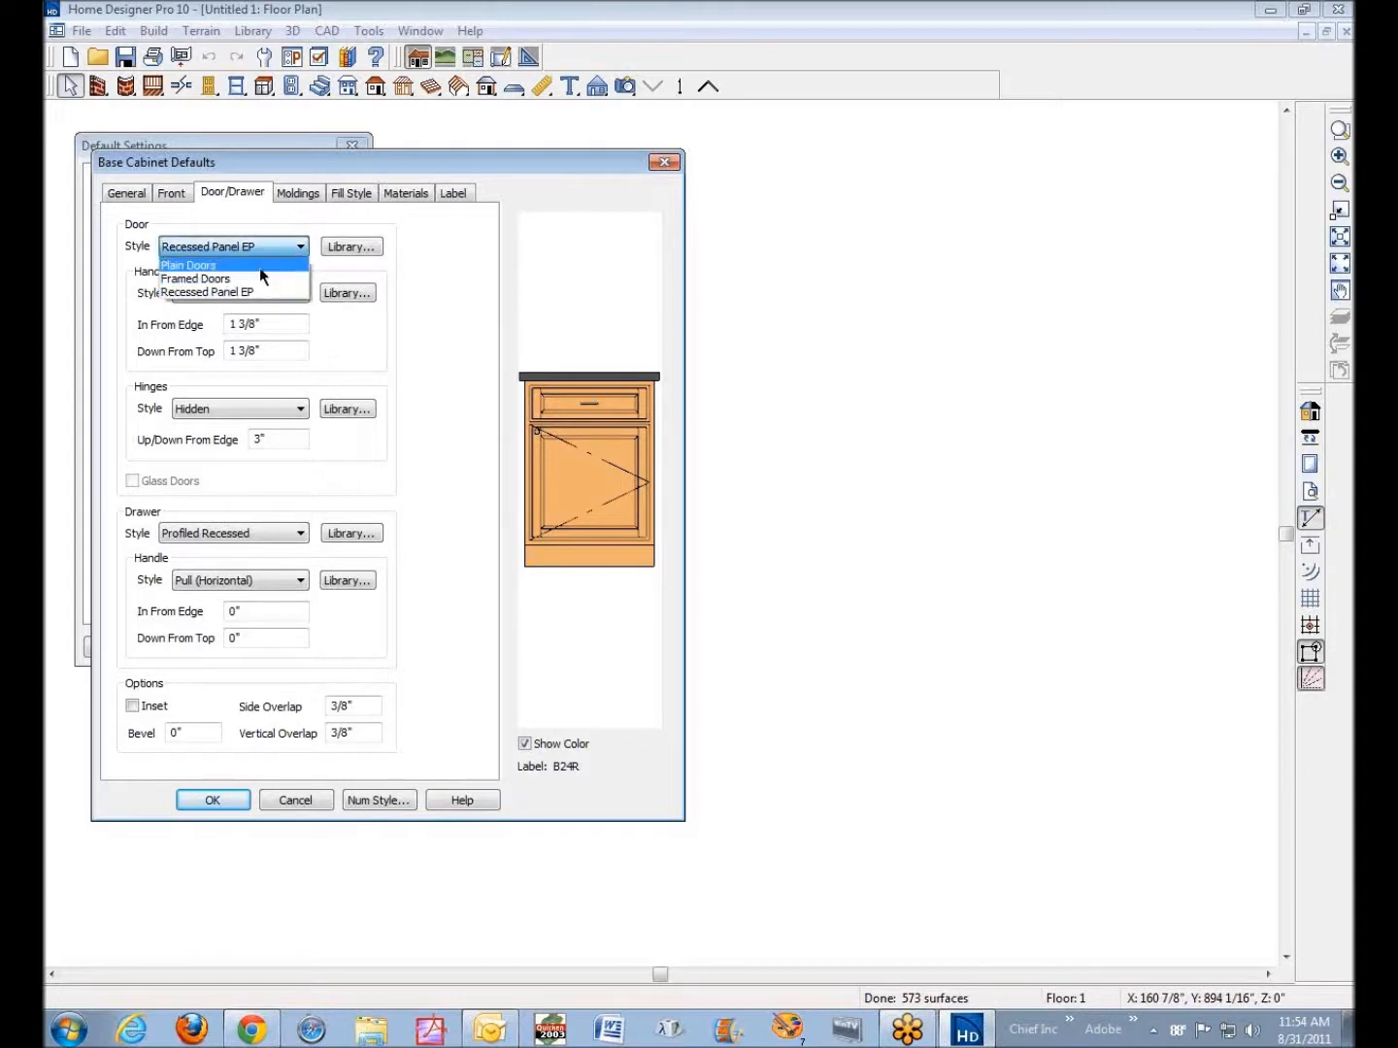
left_click(403, 258)
left_click(346, 251)
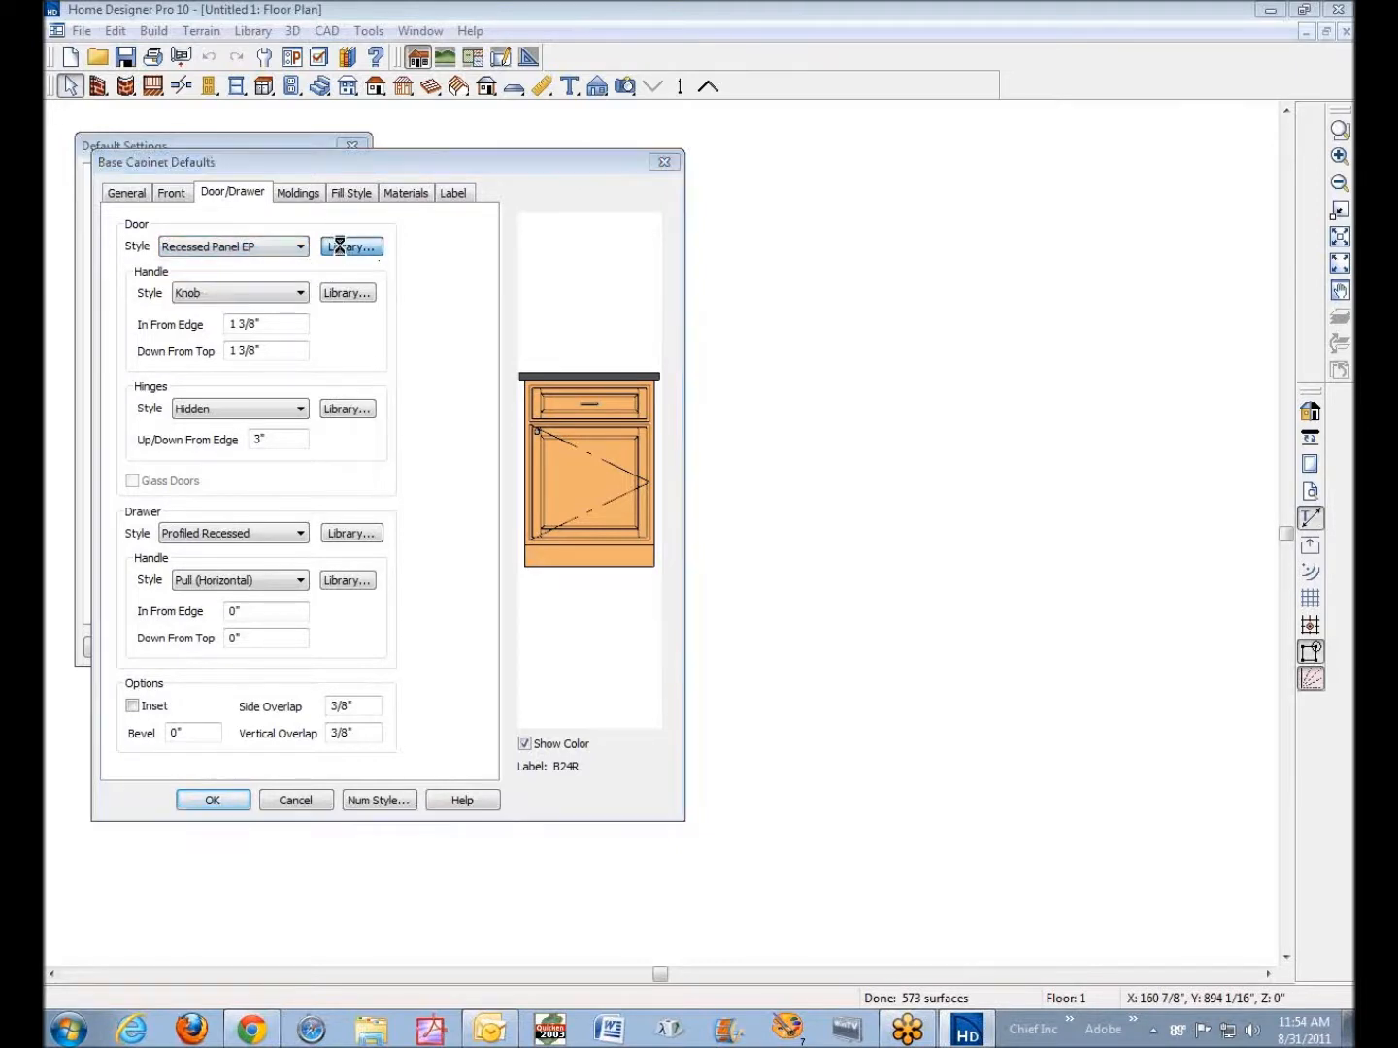
left_click(140, 351)
left_click(158, 369)
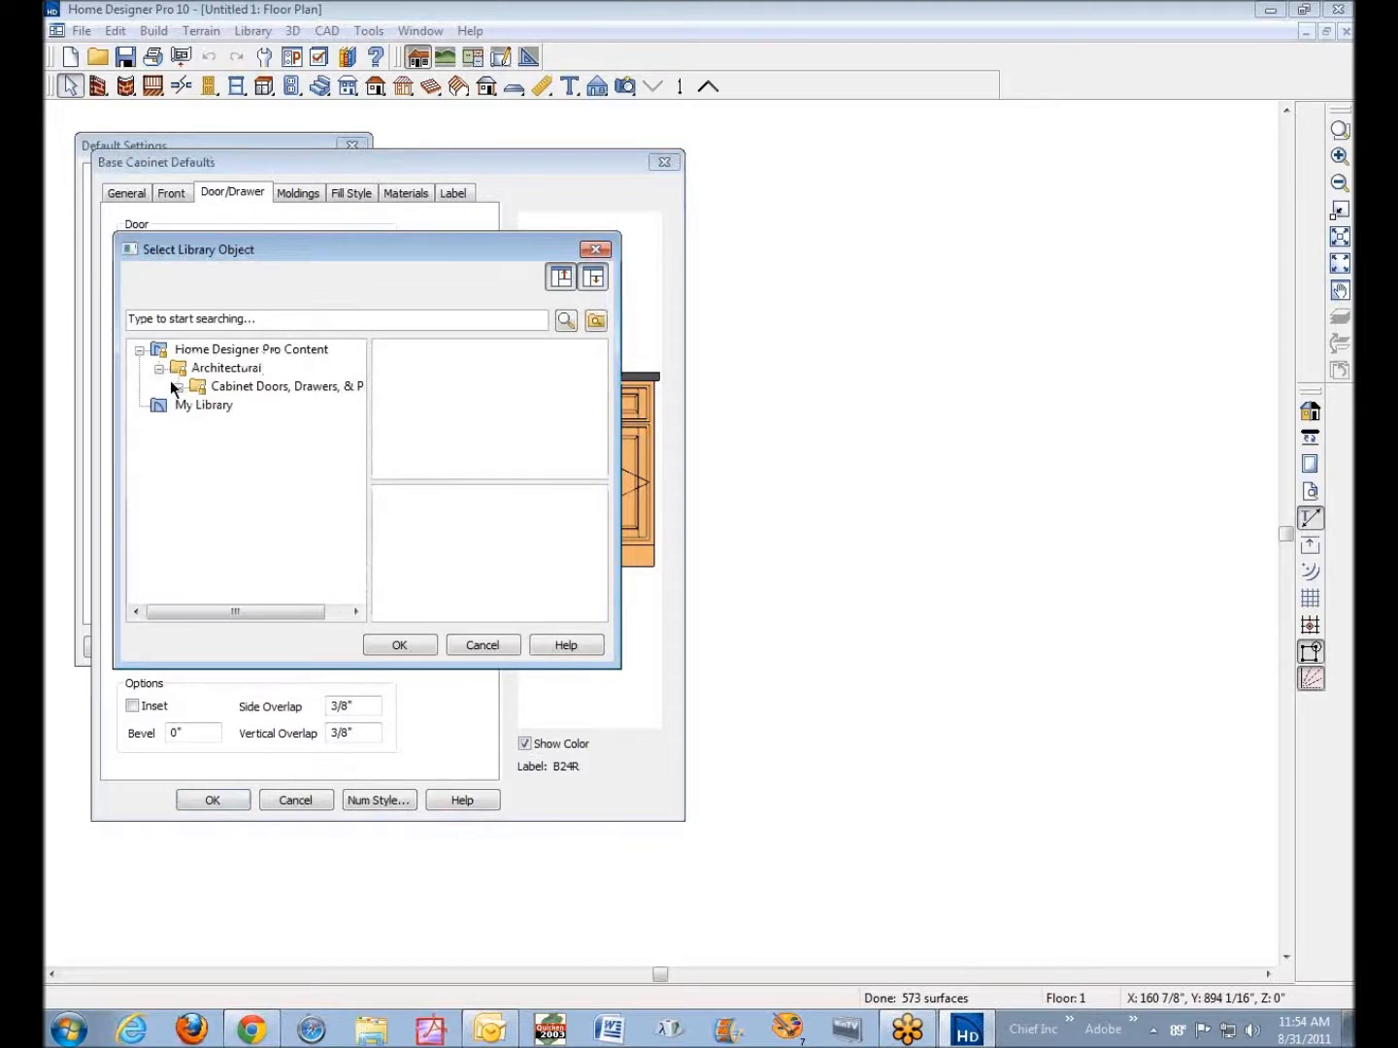
left_click(179, 388)
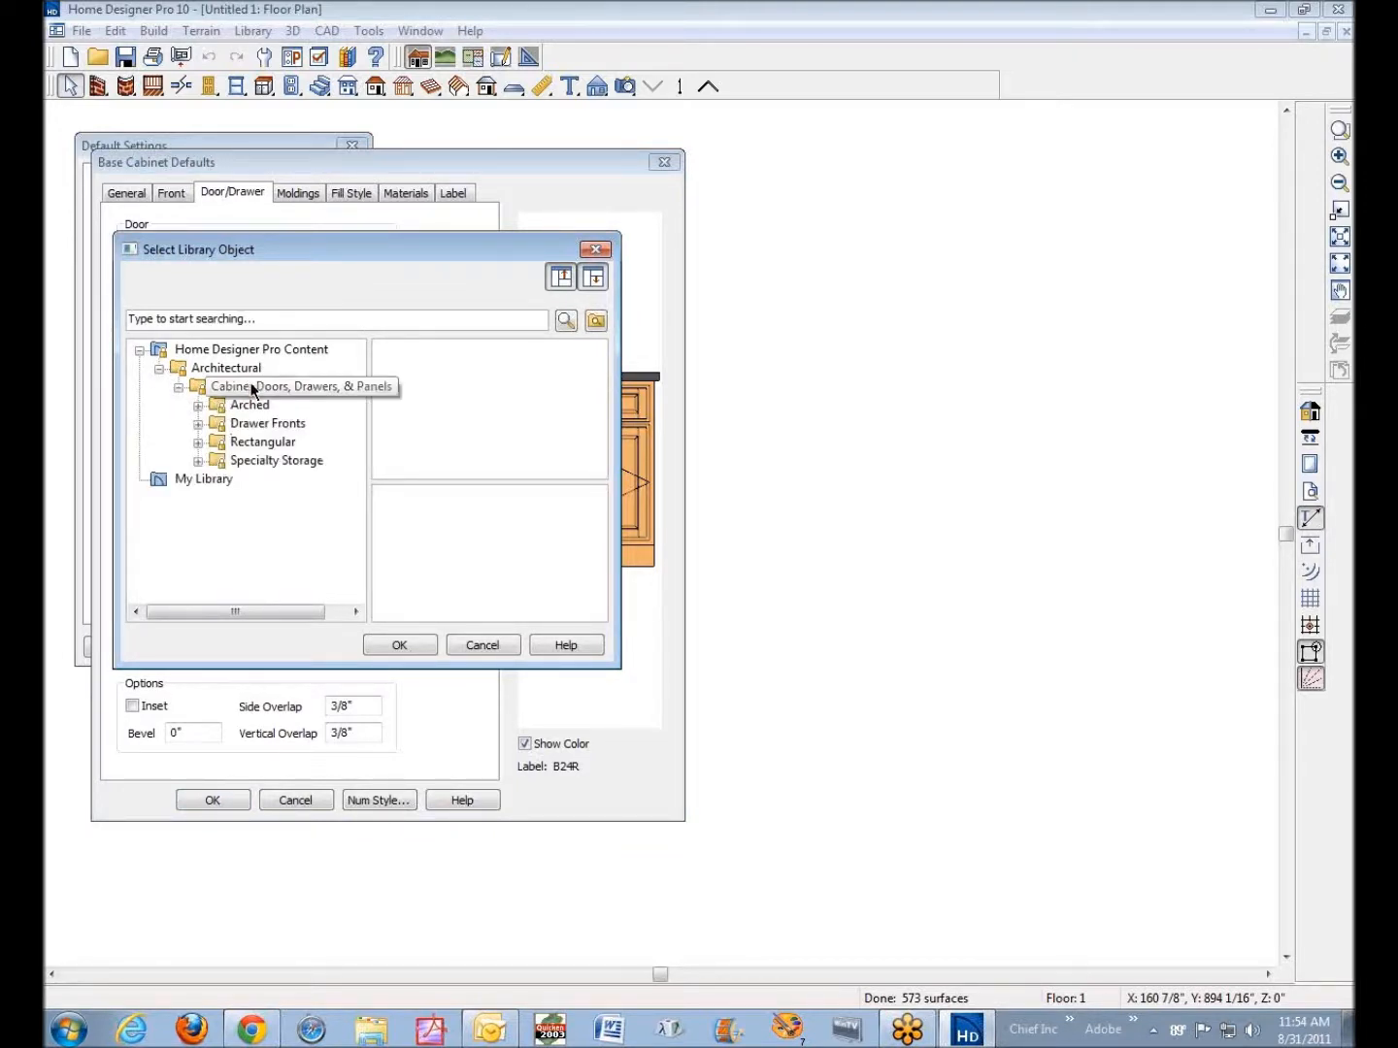
left_click(485, 644)
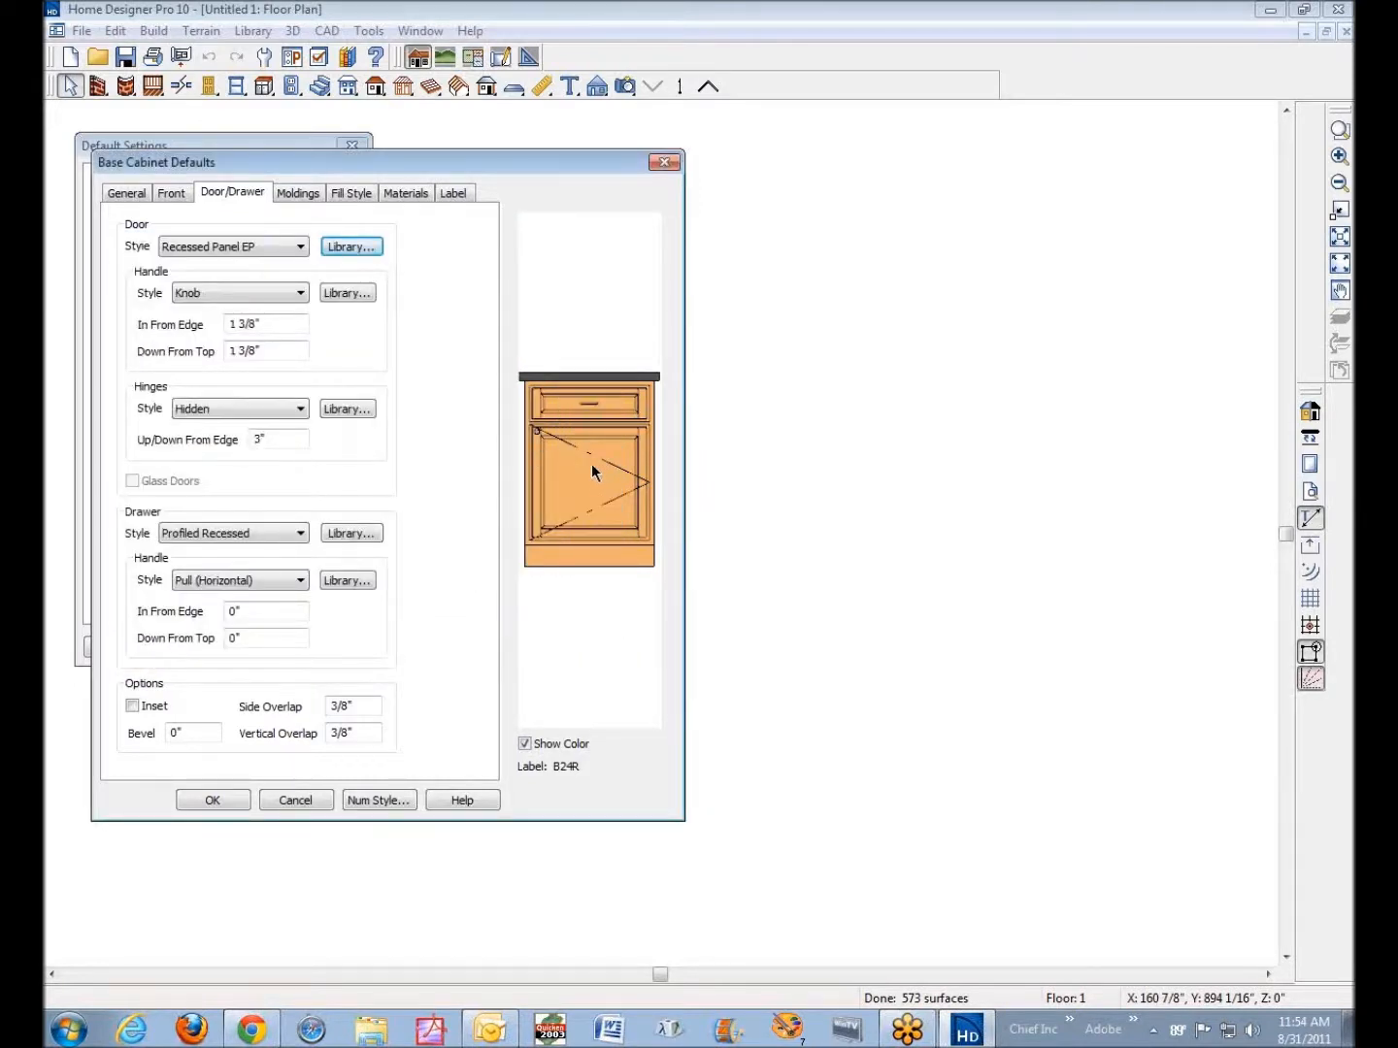
Set the item height of the default base cabinet's door to 12 inches
left_click(587, 408)
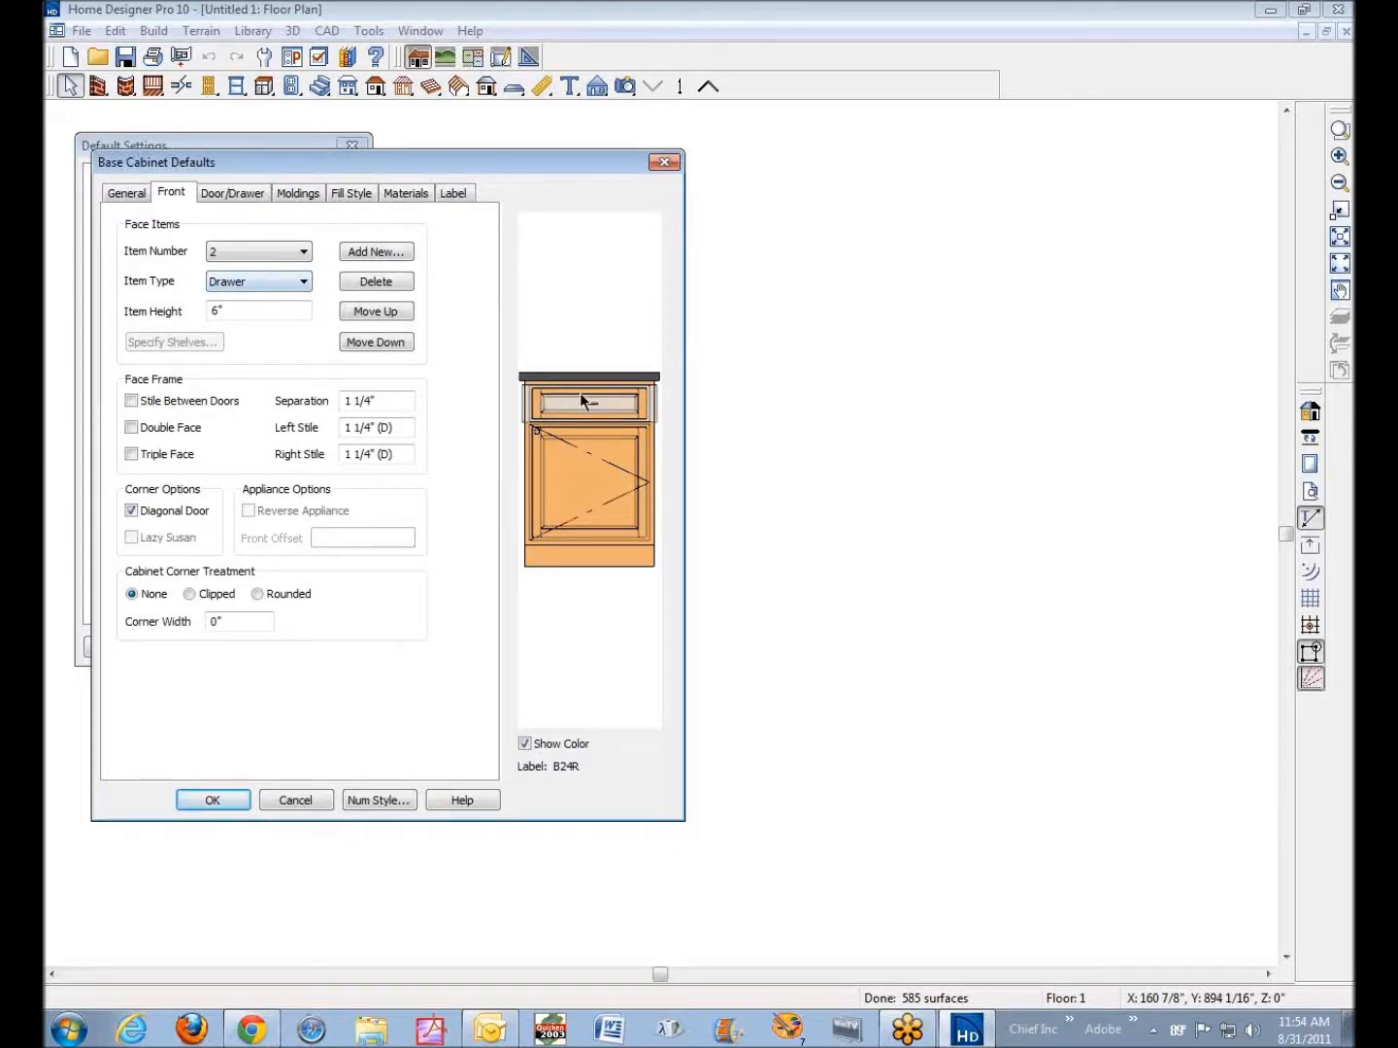
left_click(583, 494)
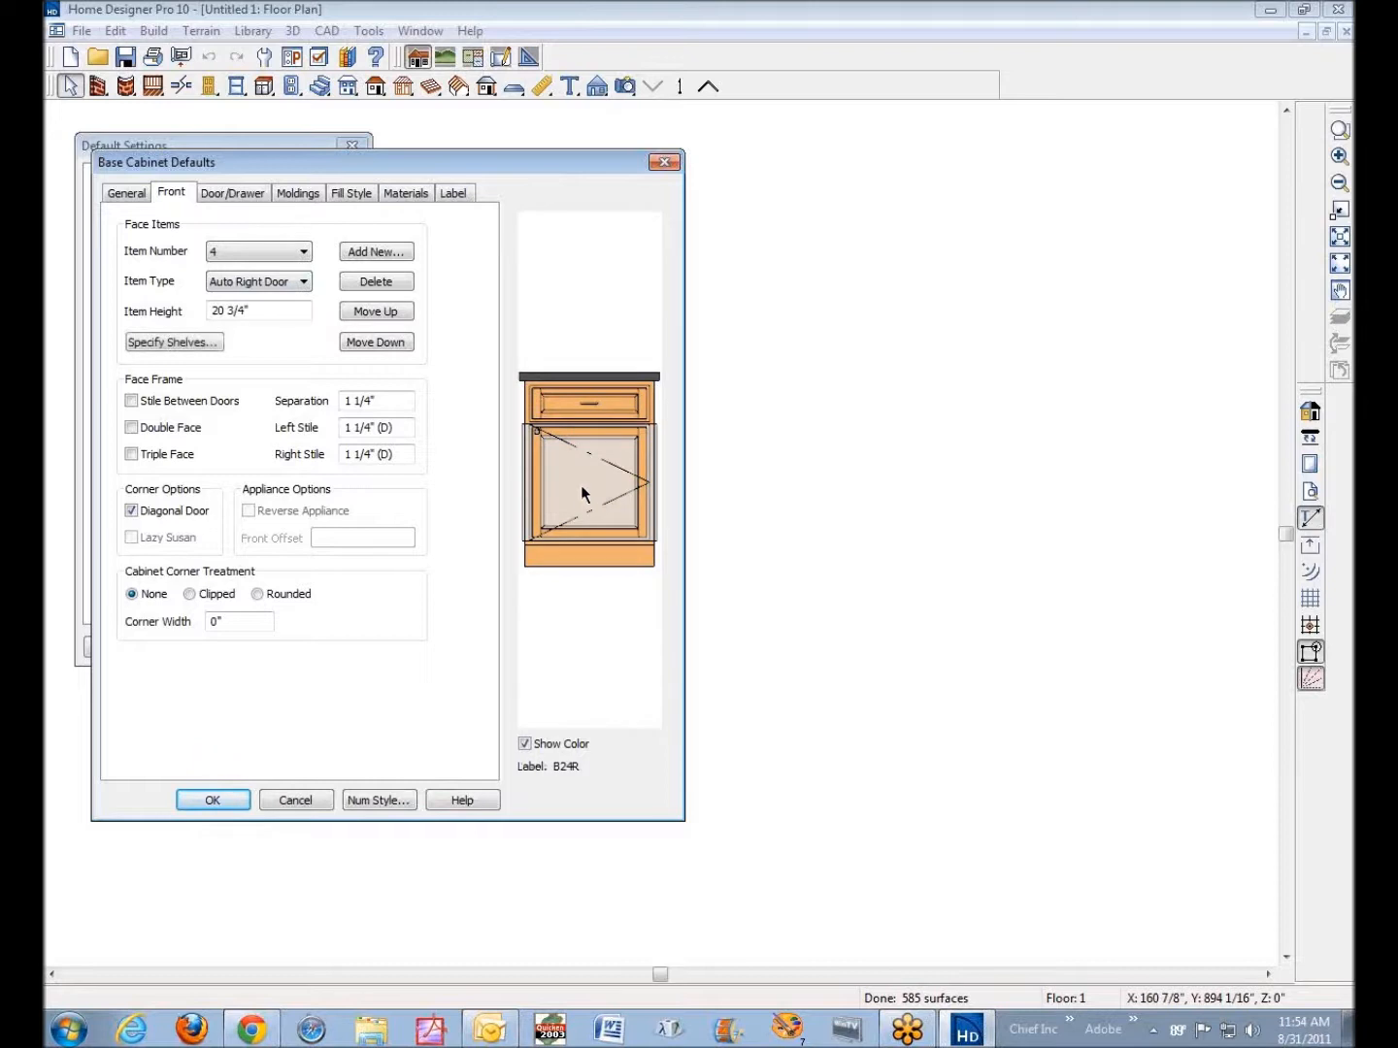
left_click(273, 308)
left_click_drag(274, 308, 161, 311)
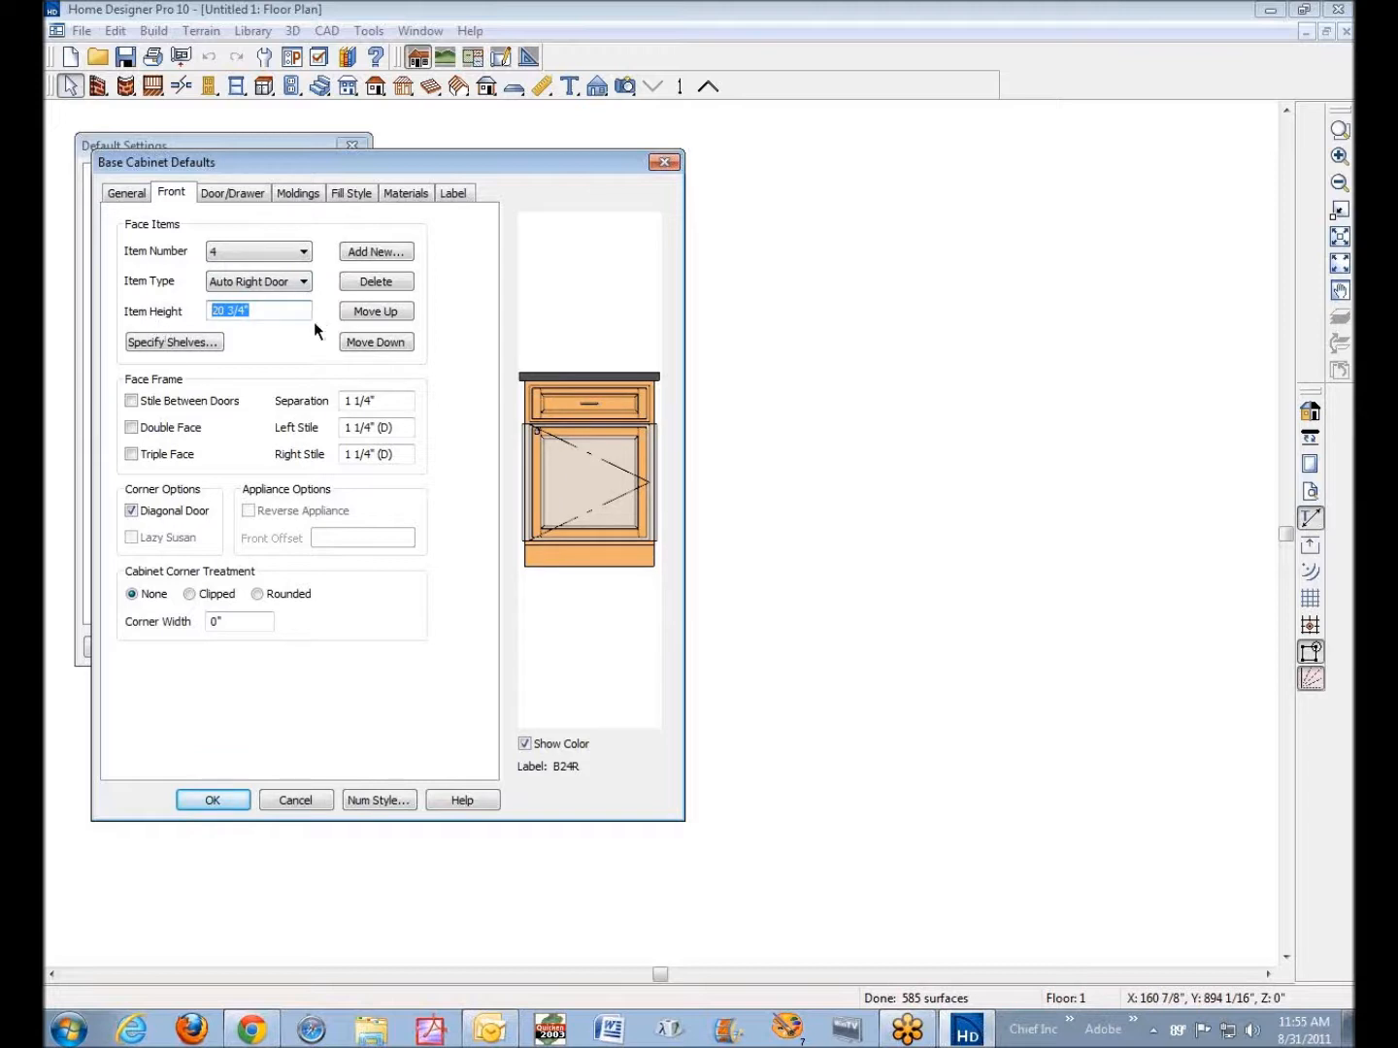
type("12")
key("Tab")
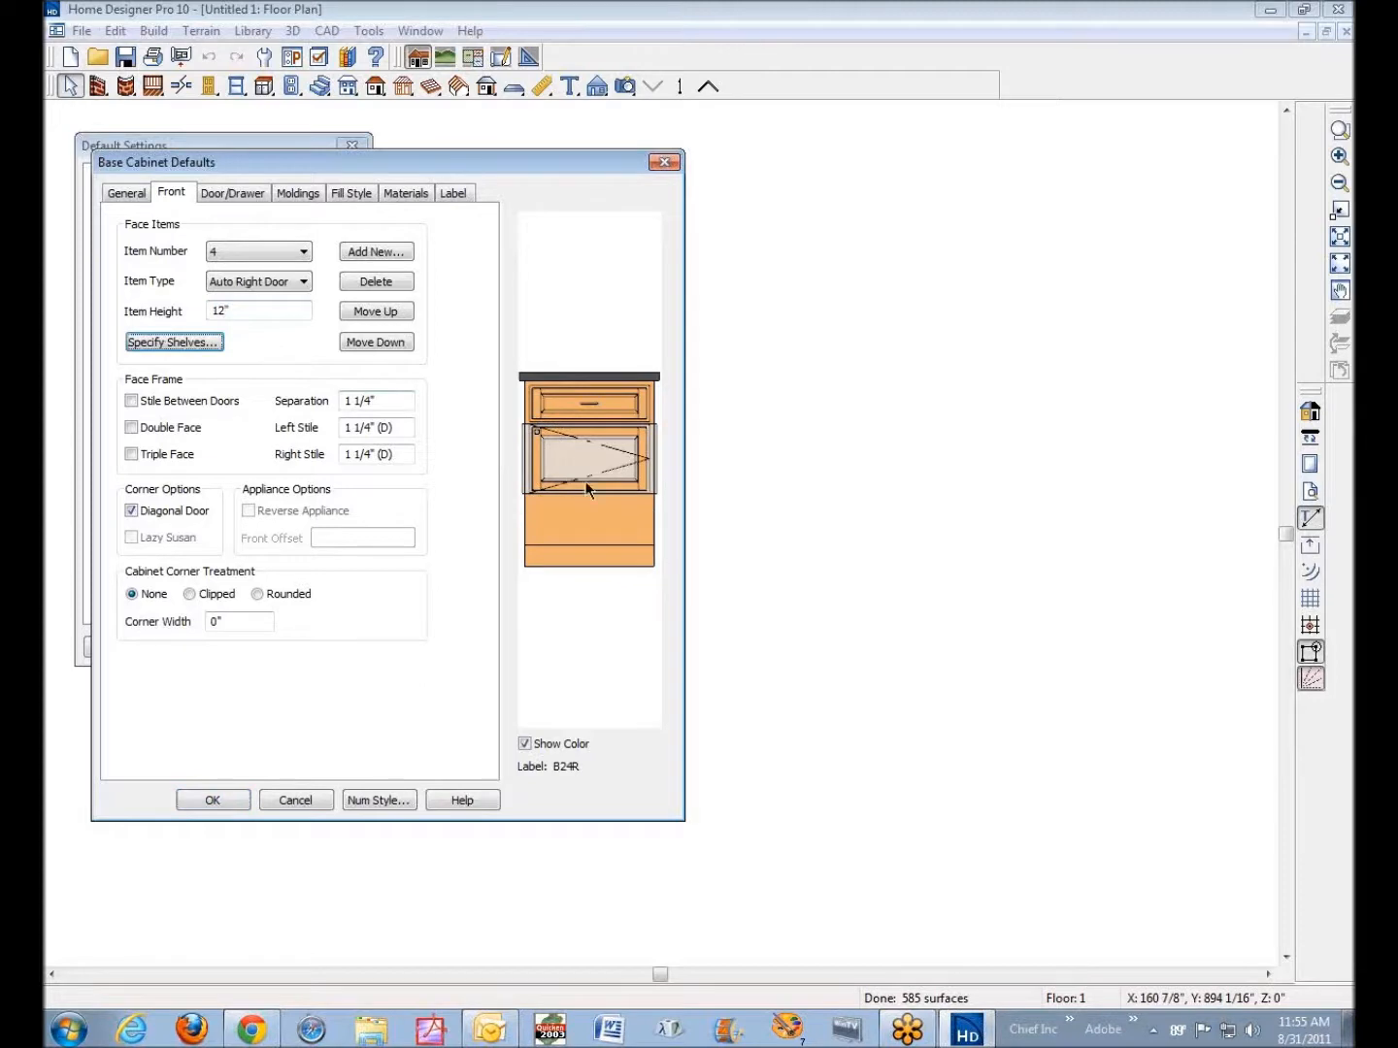
Change the blank area below the base cabinet's door to a Drawer and accept the base cabinet defaults
left_click(602, 520)
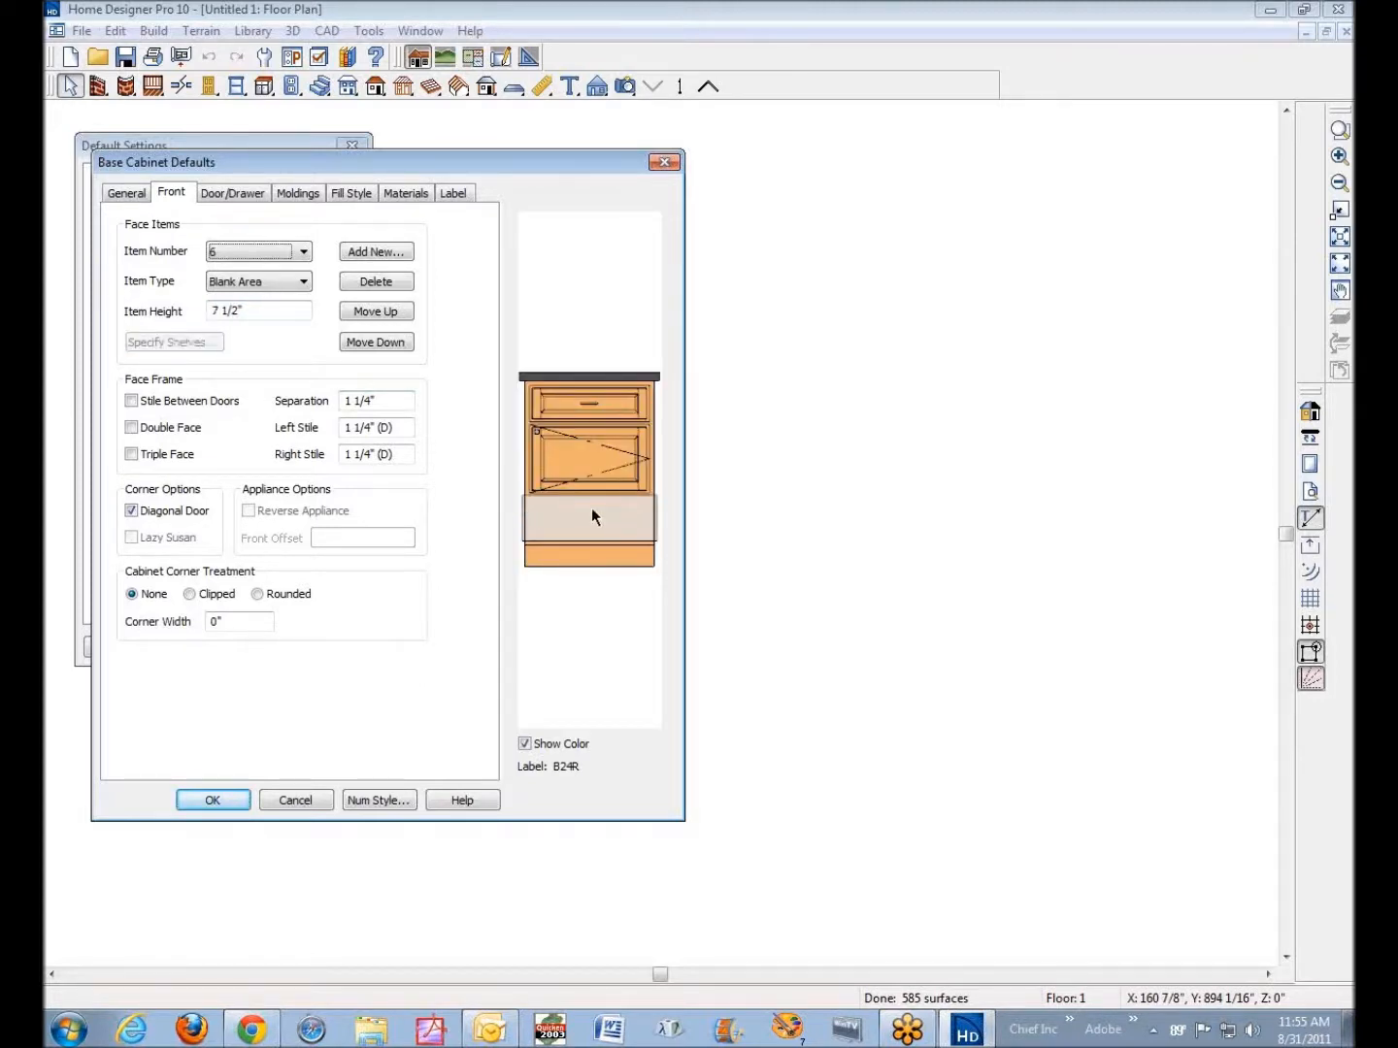
left_click_drag(244, 309, 179, 301)
left_click(304, 281)
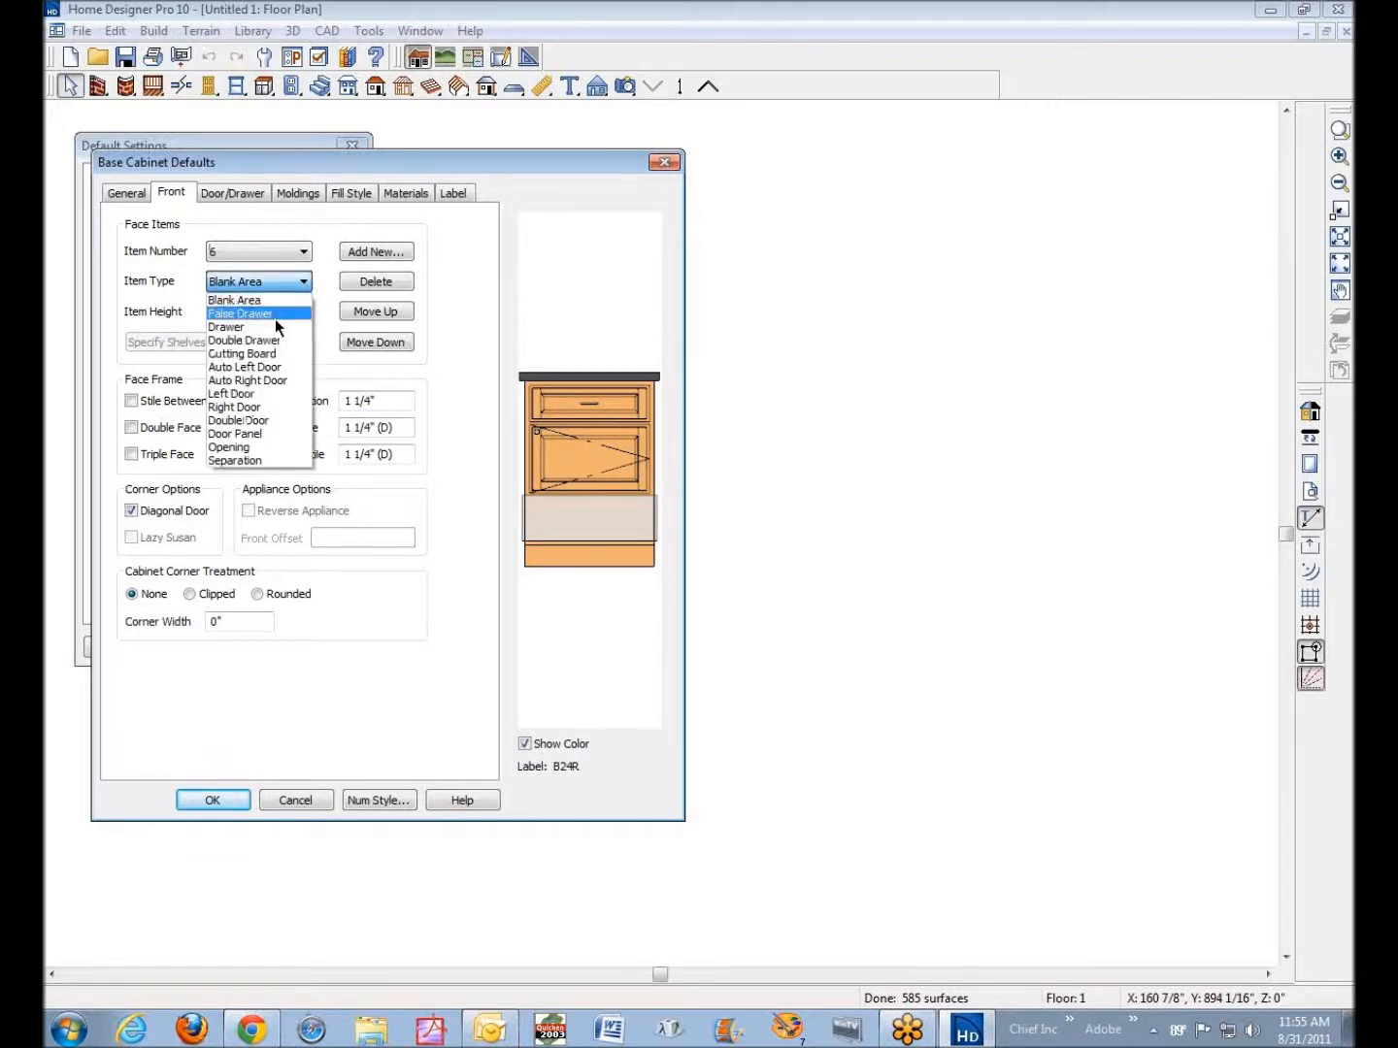
left_click(274, 328)
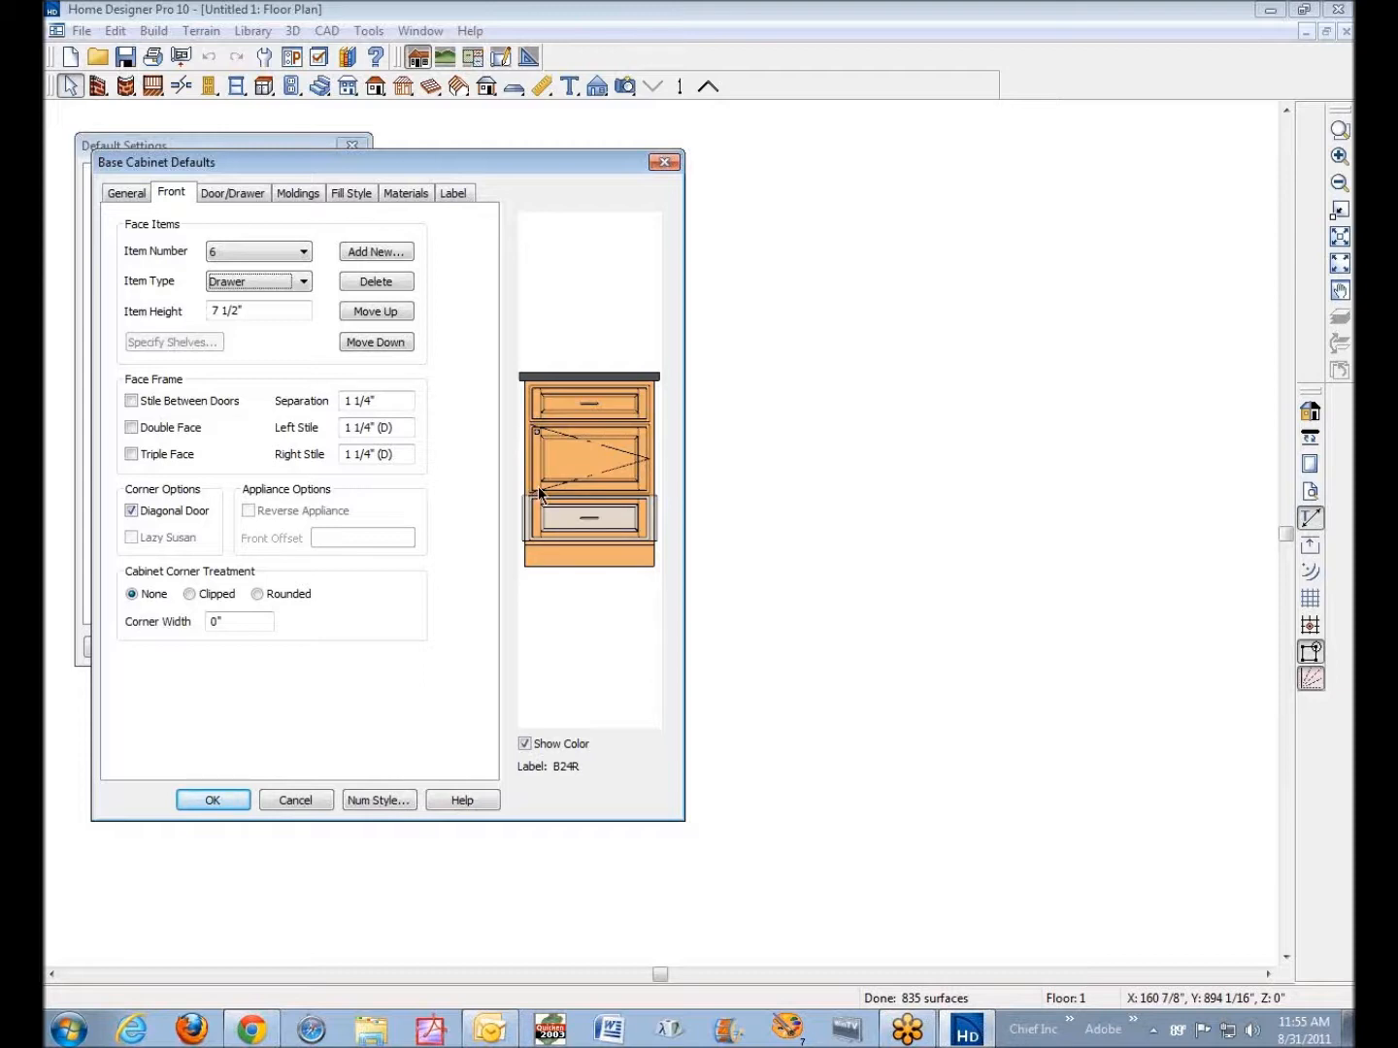
left_click(205, 798)
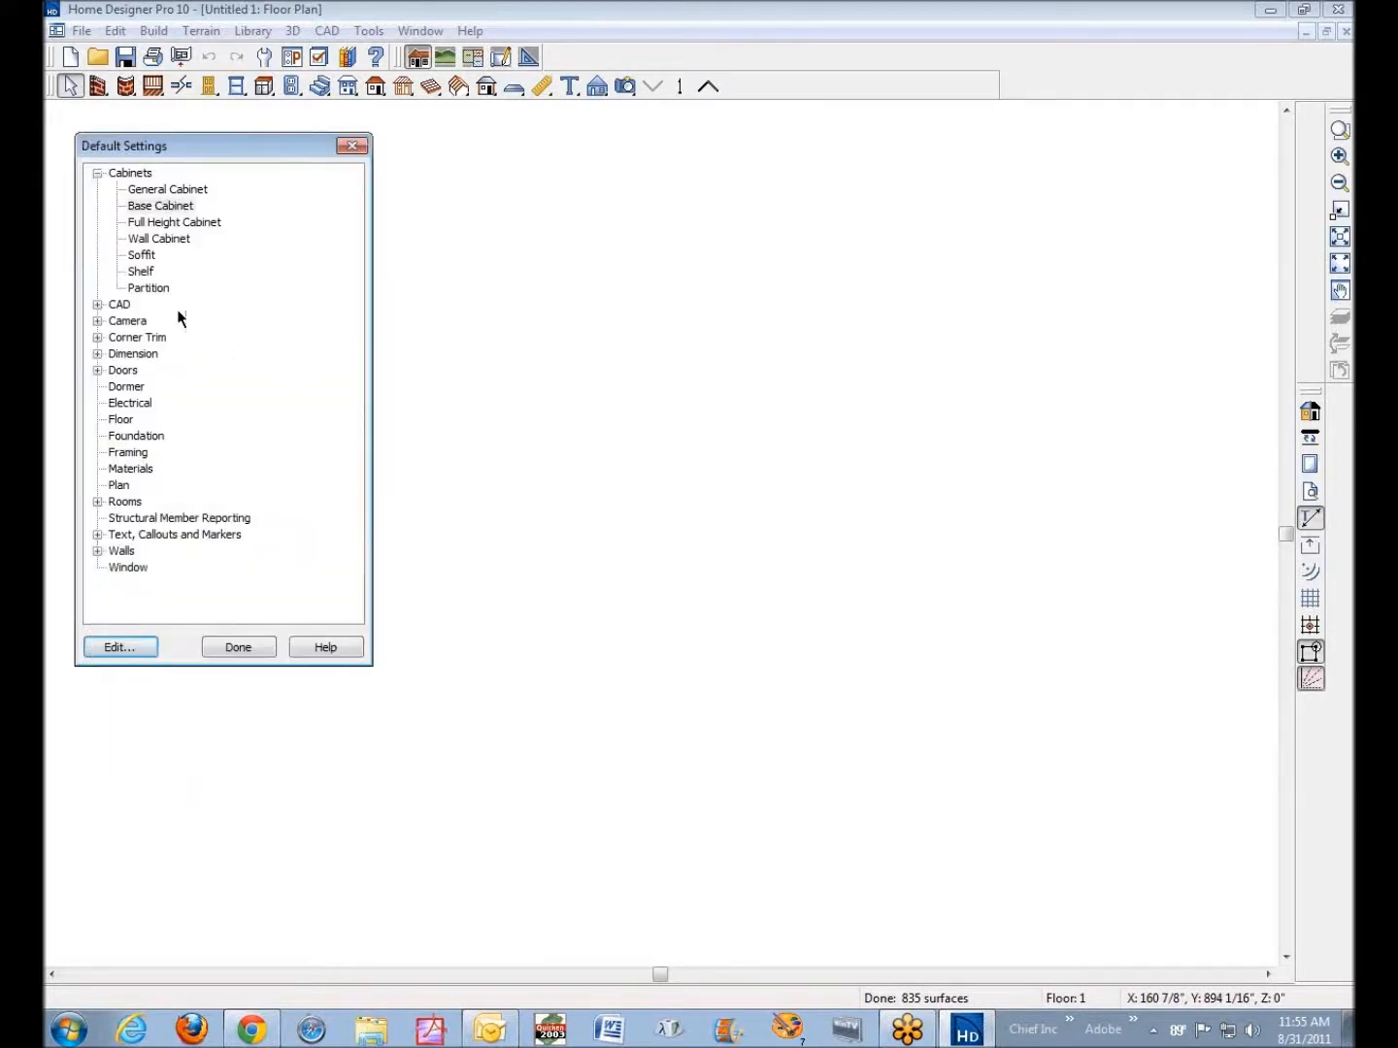
Add the CA-21 crown molding from the Home Designer Pro Content library to the default wall cabinet
left_click(166, 241)
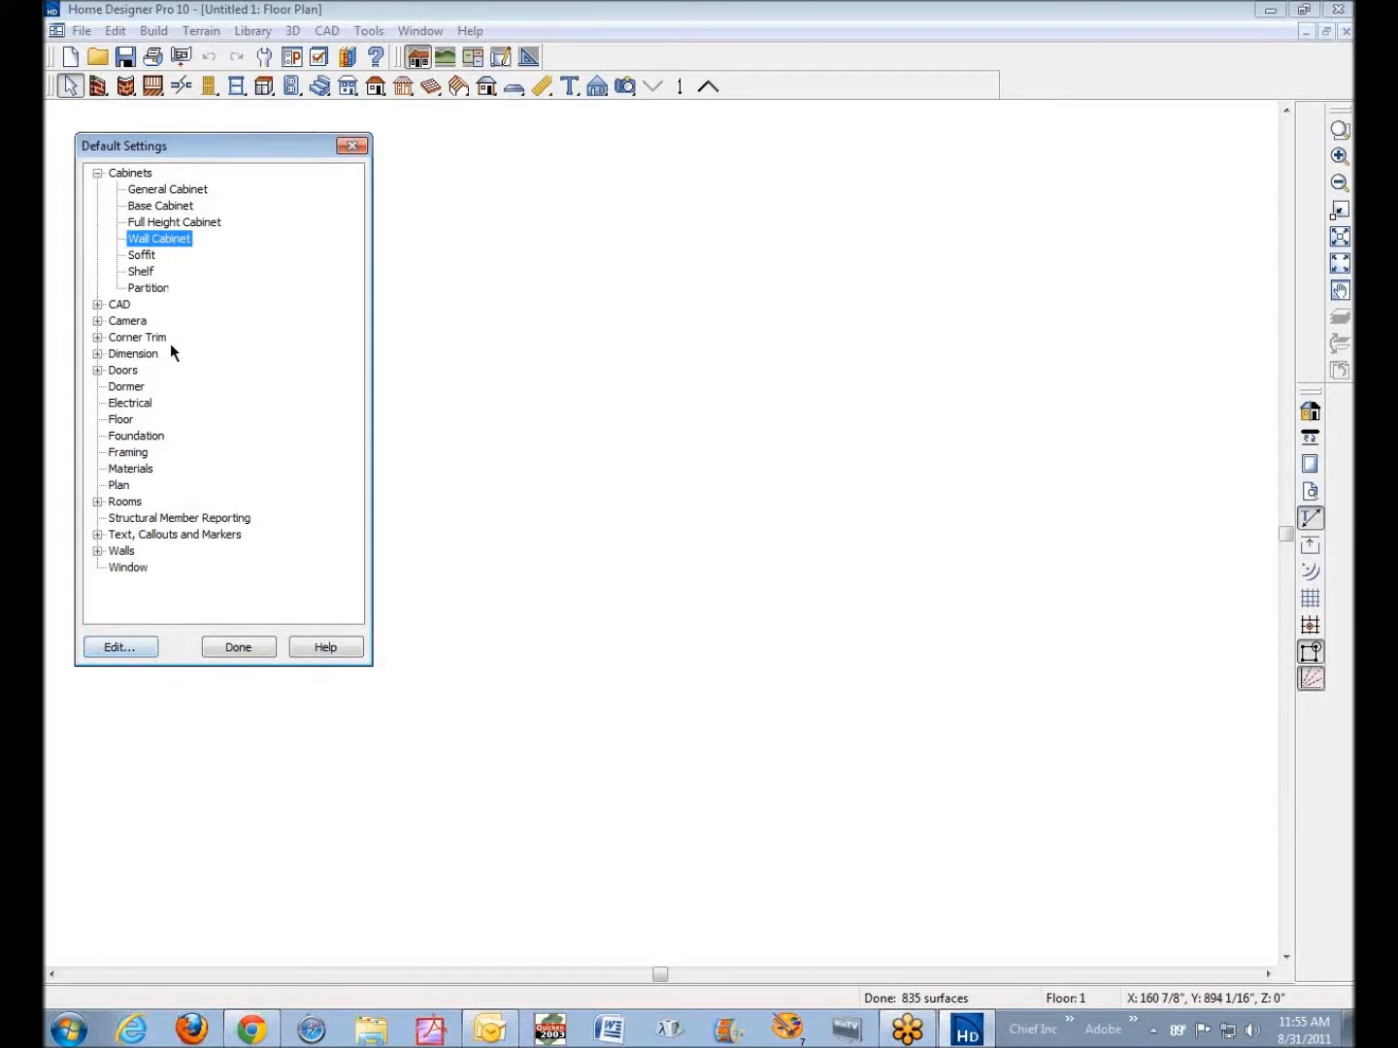
left_click(139, 648)
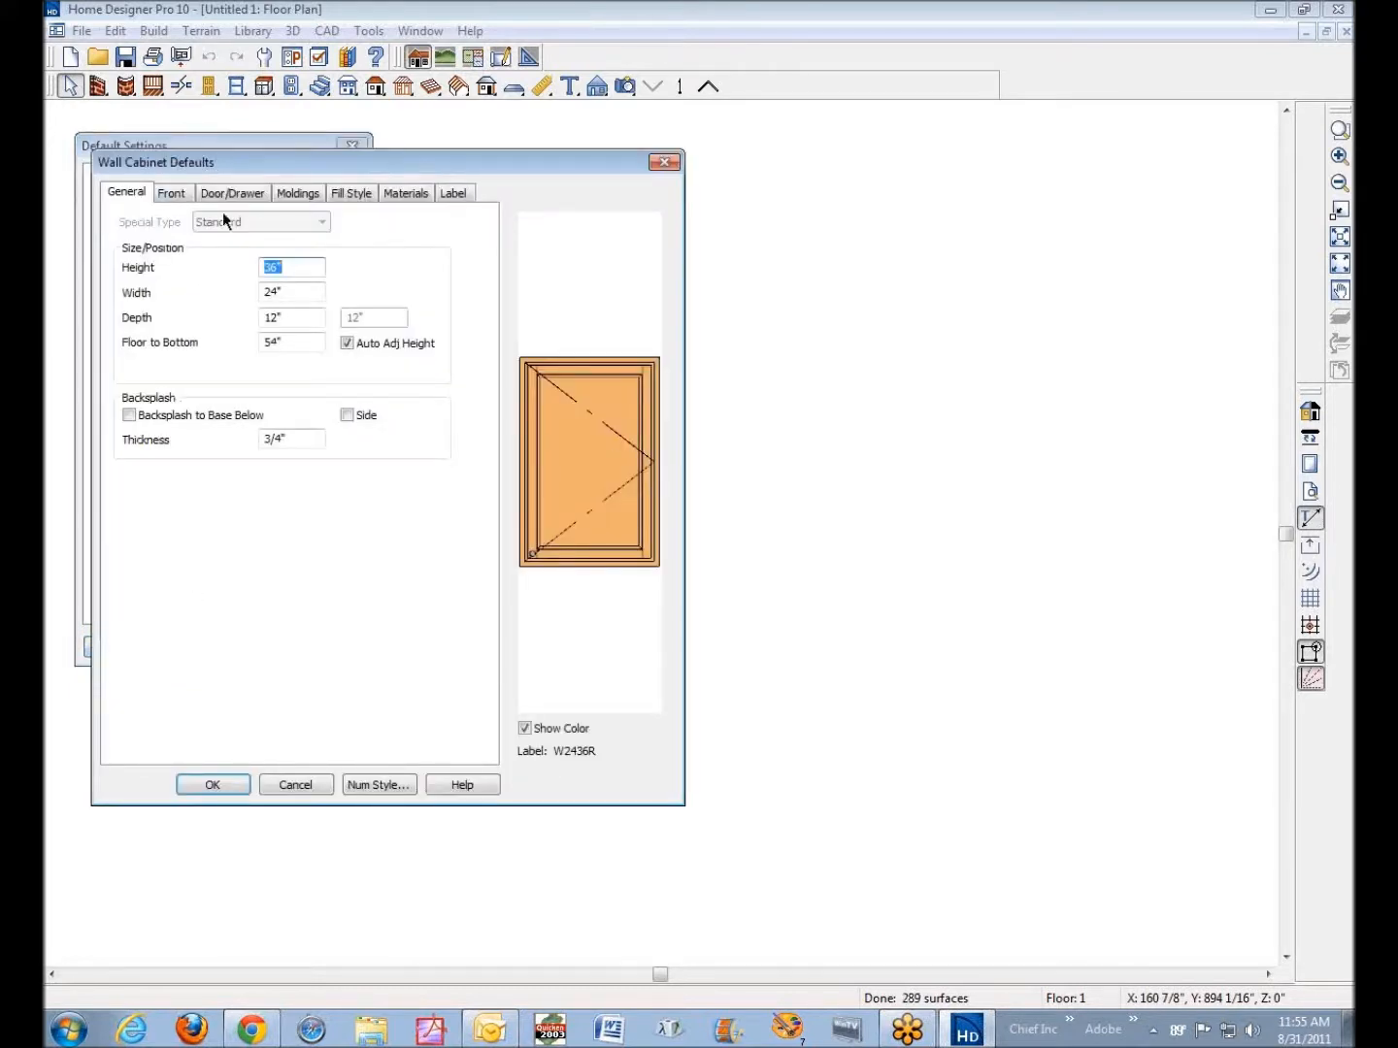
left_click(311, 193)
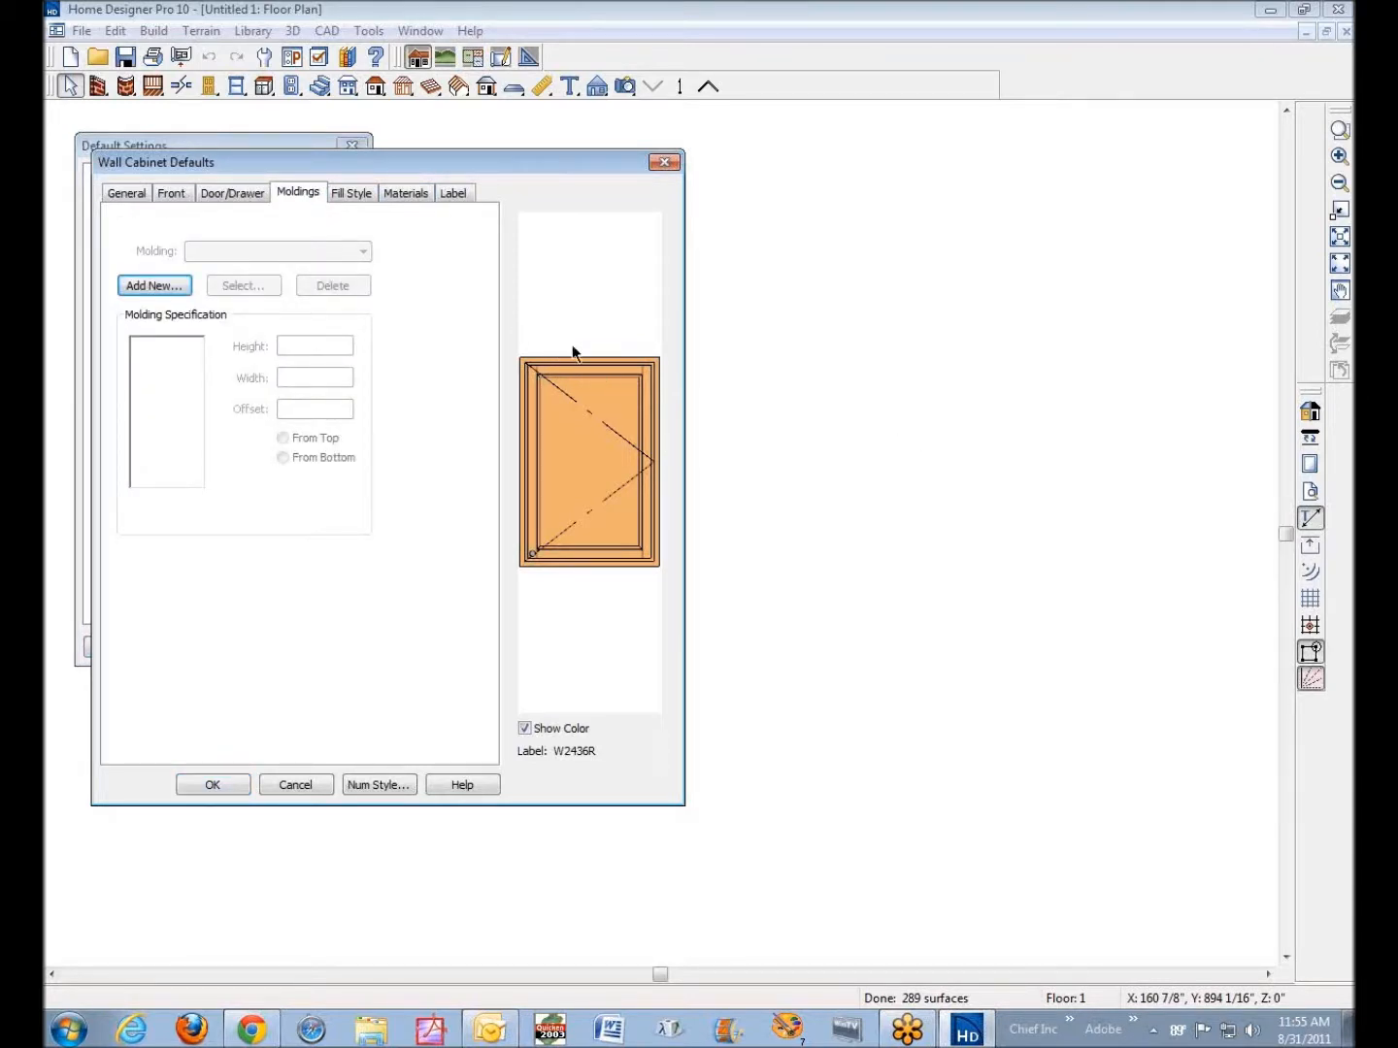
left_click(157, 288)
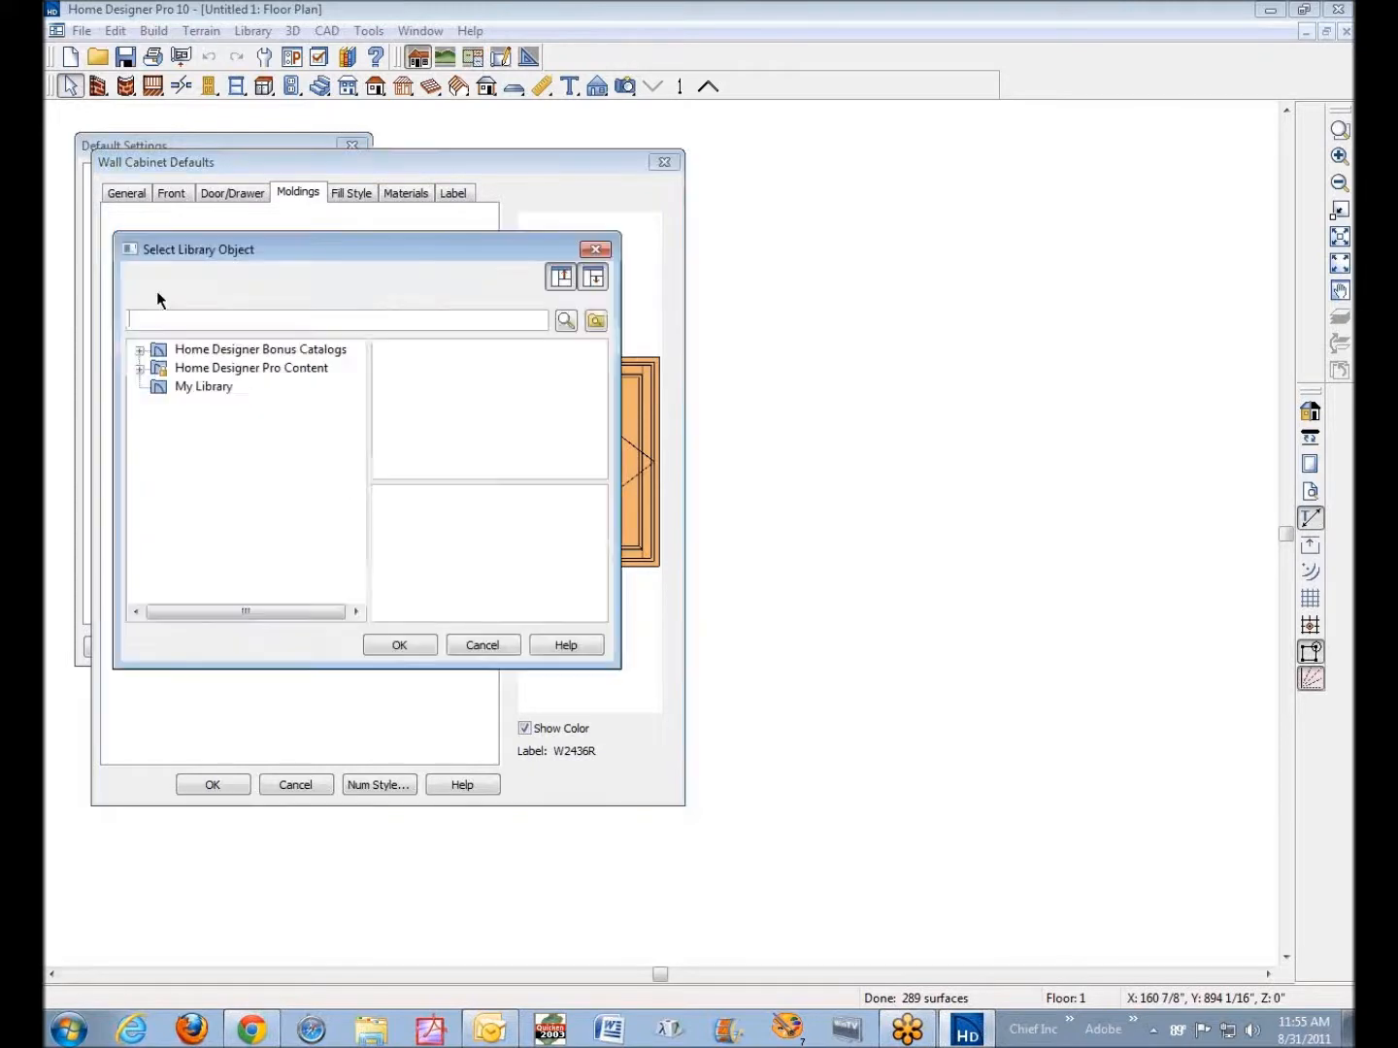
left_click(138, 367)
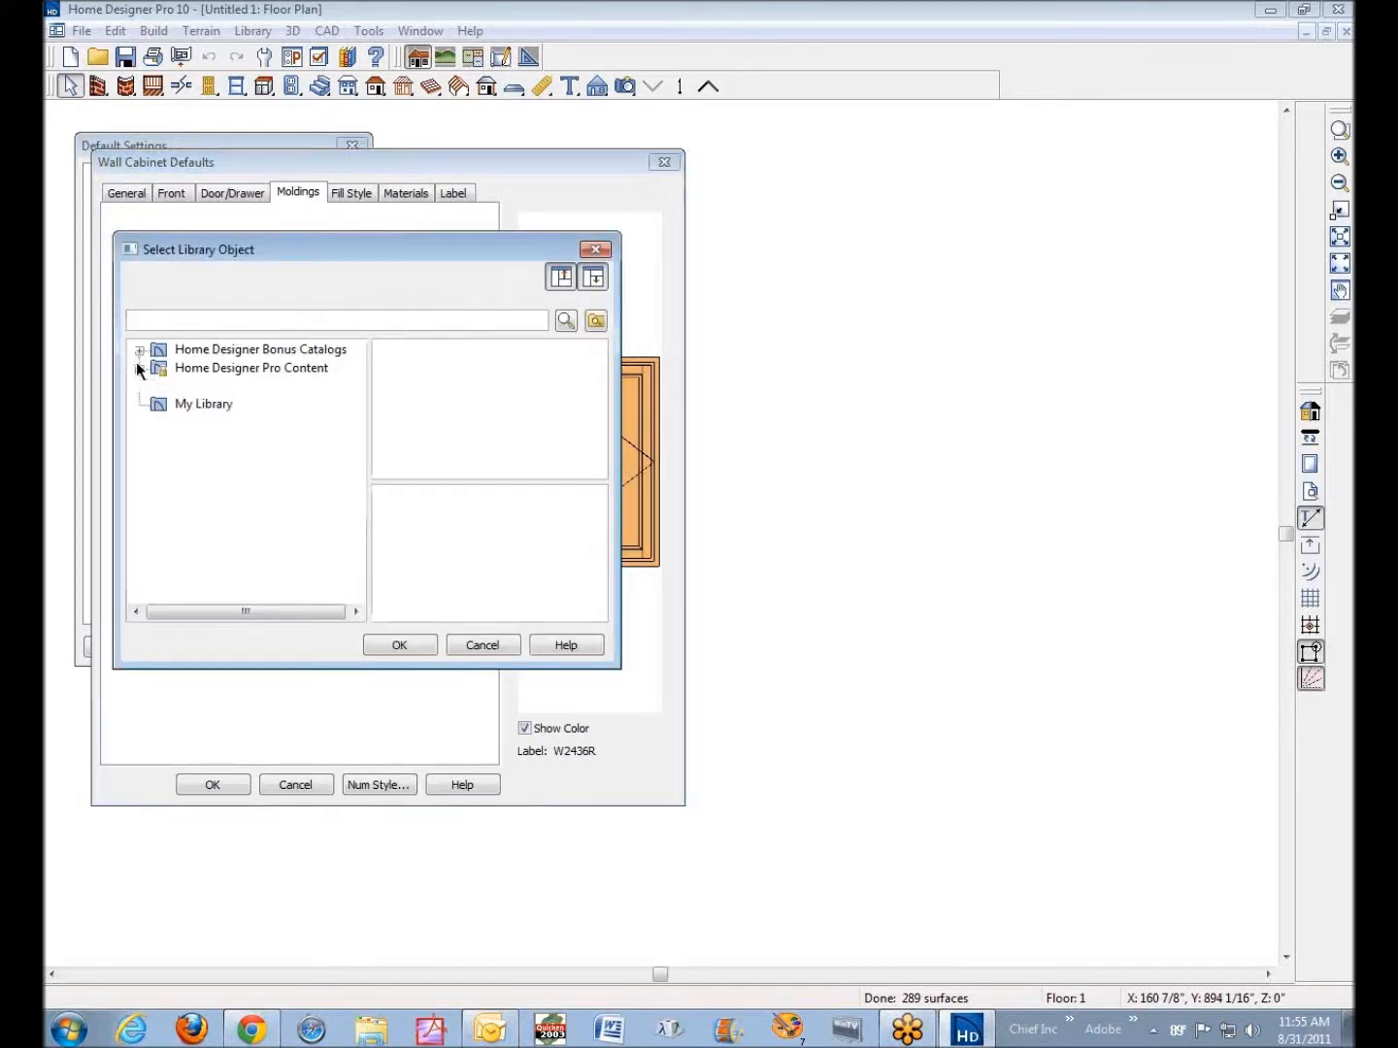
left_click(158, 387)
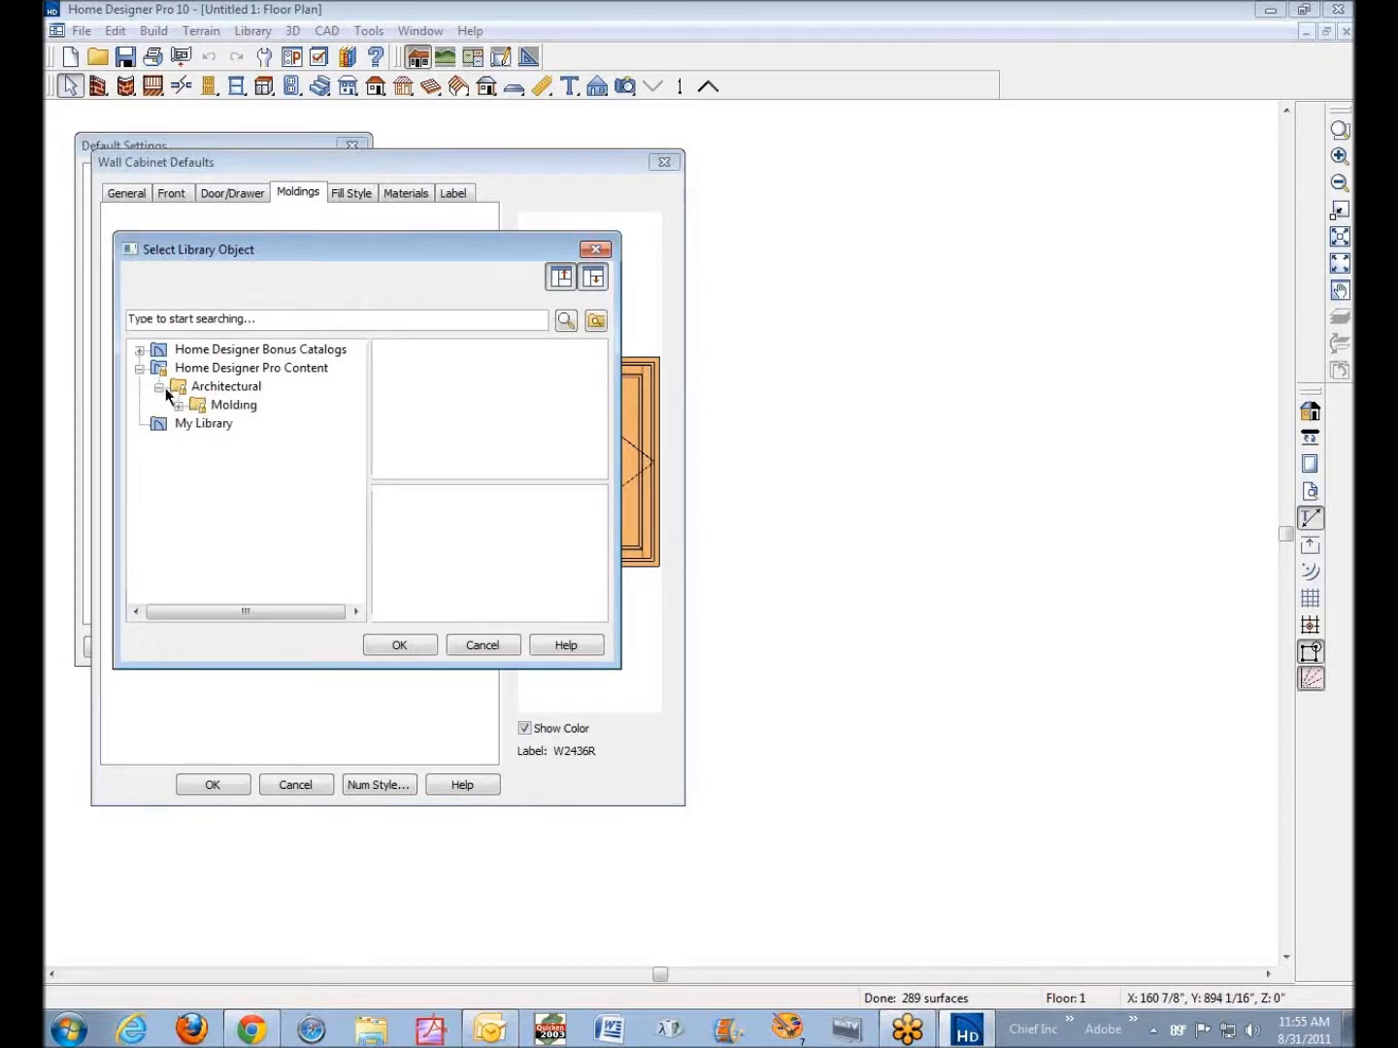
left_click(178, 406)
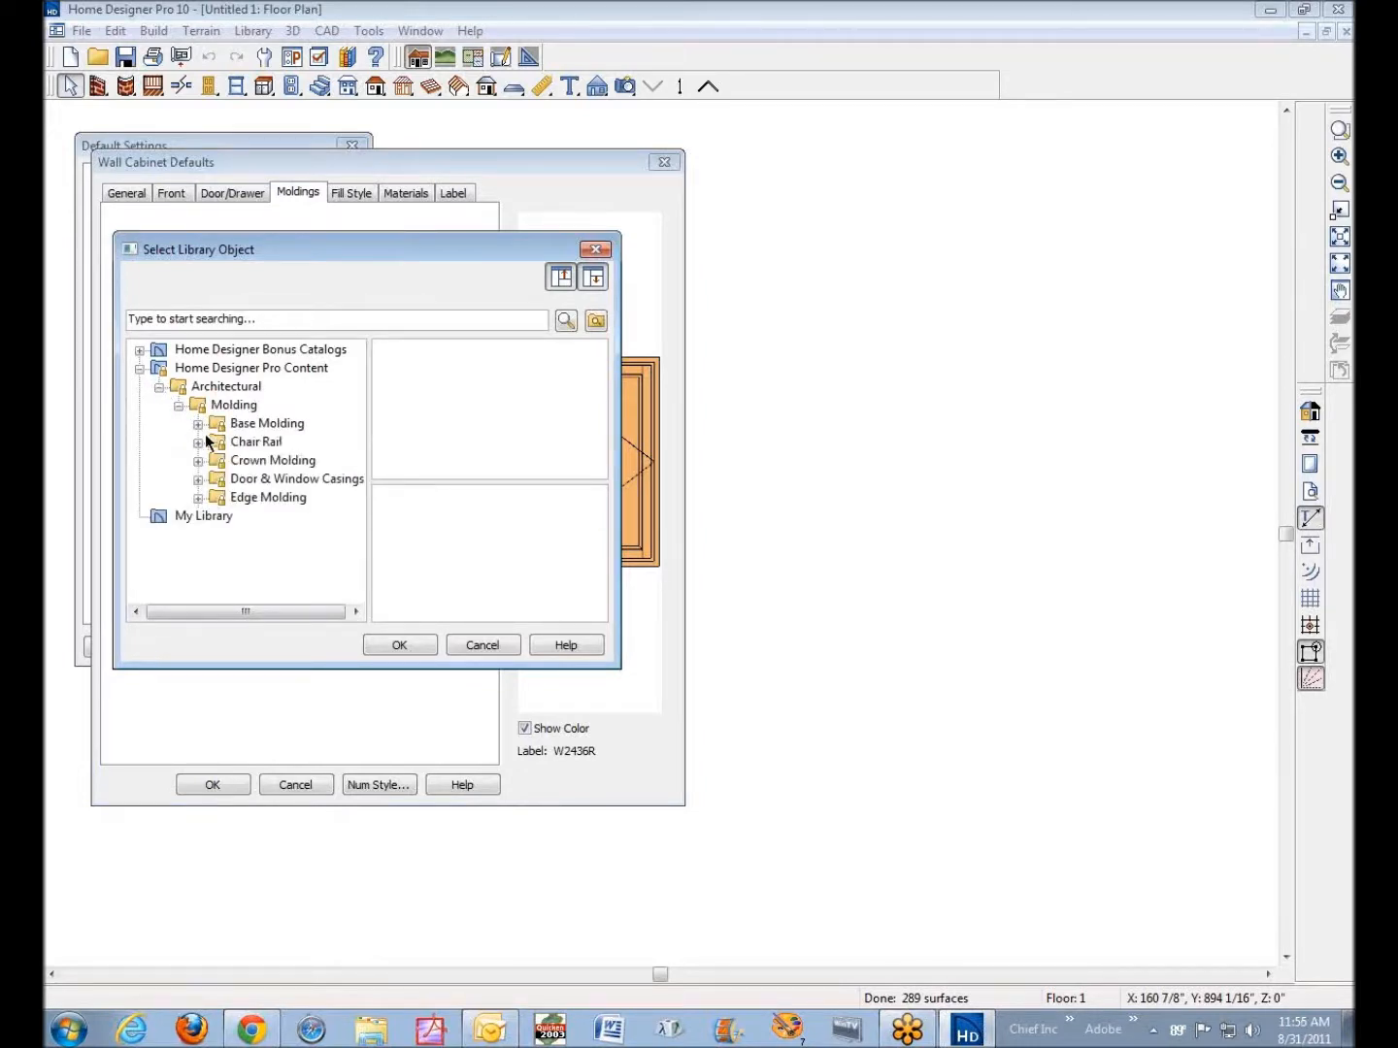
left_click(197, 460)
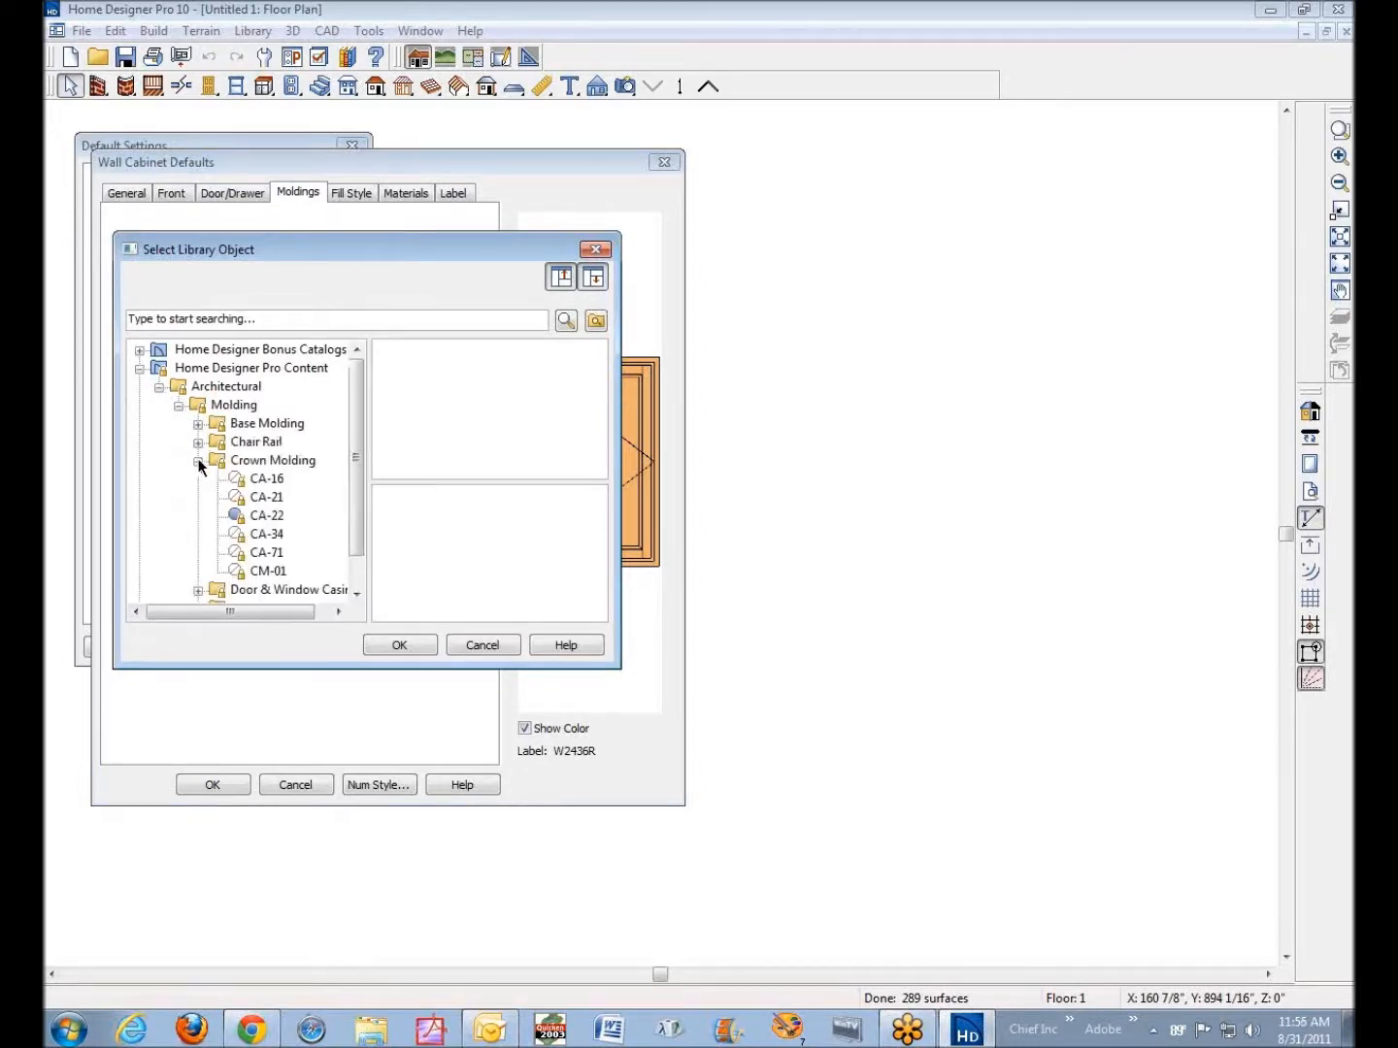
left_click(257, 461)
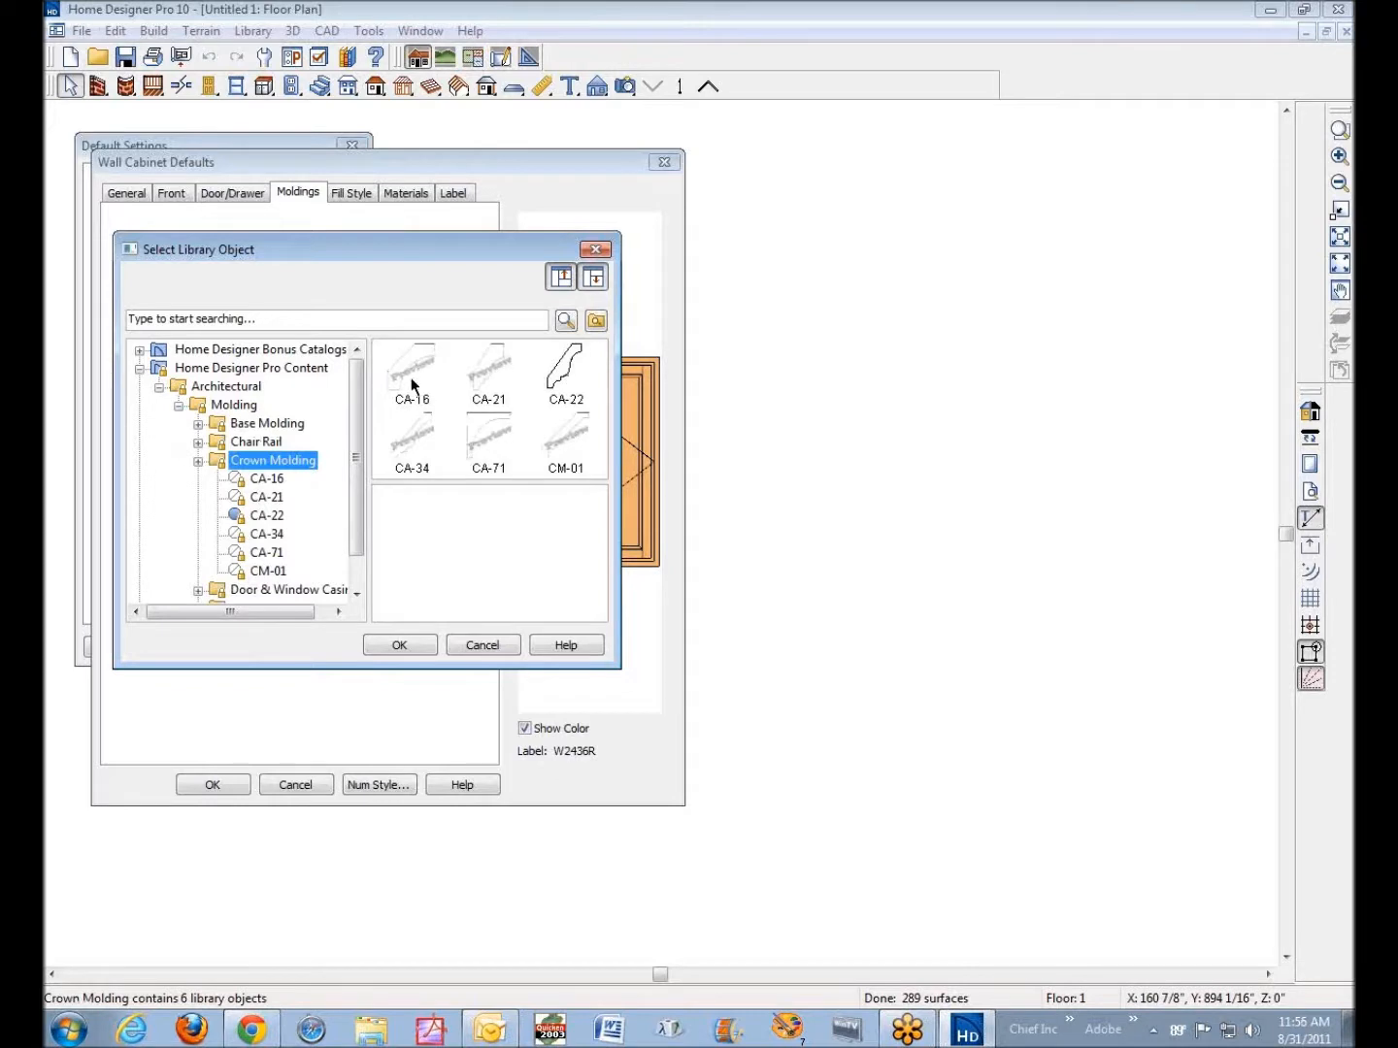
left_click(494, 380)
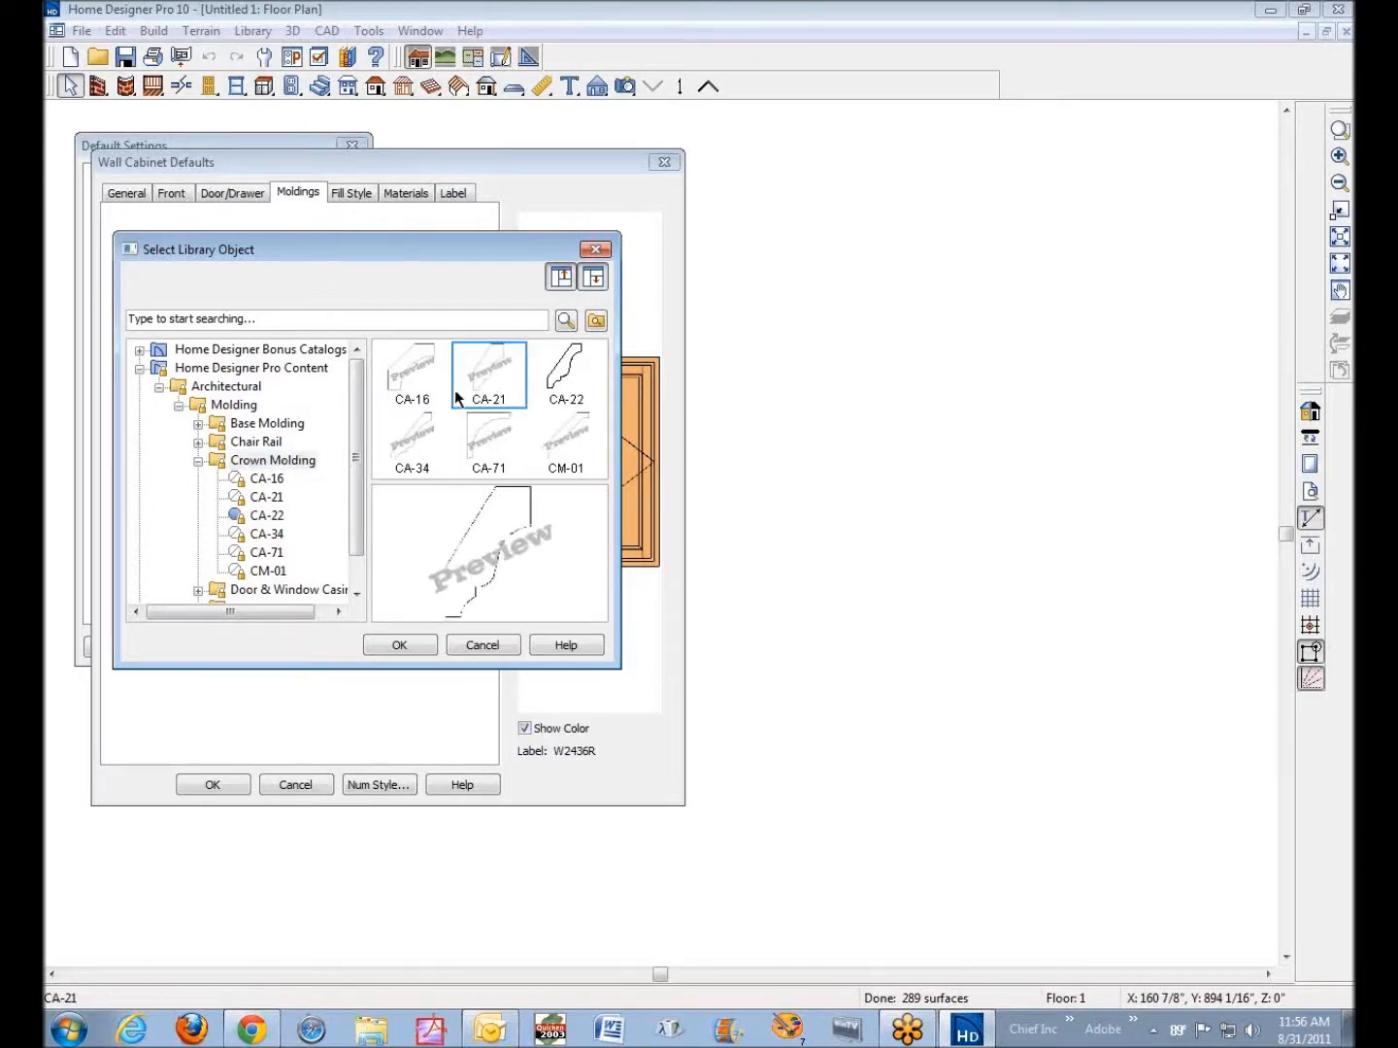
left_click(401, 645)
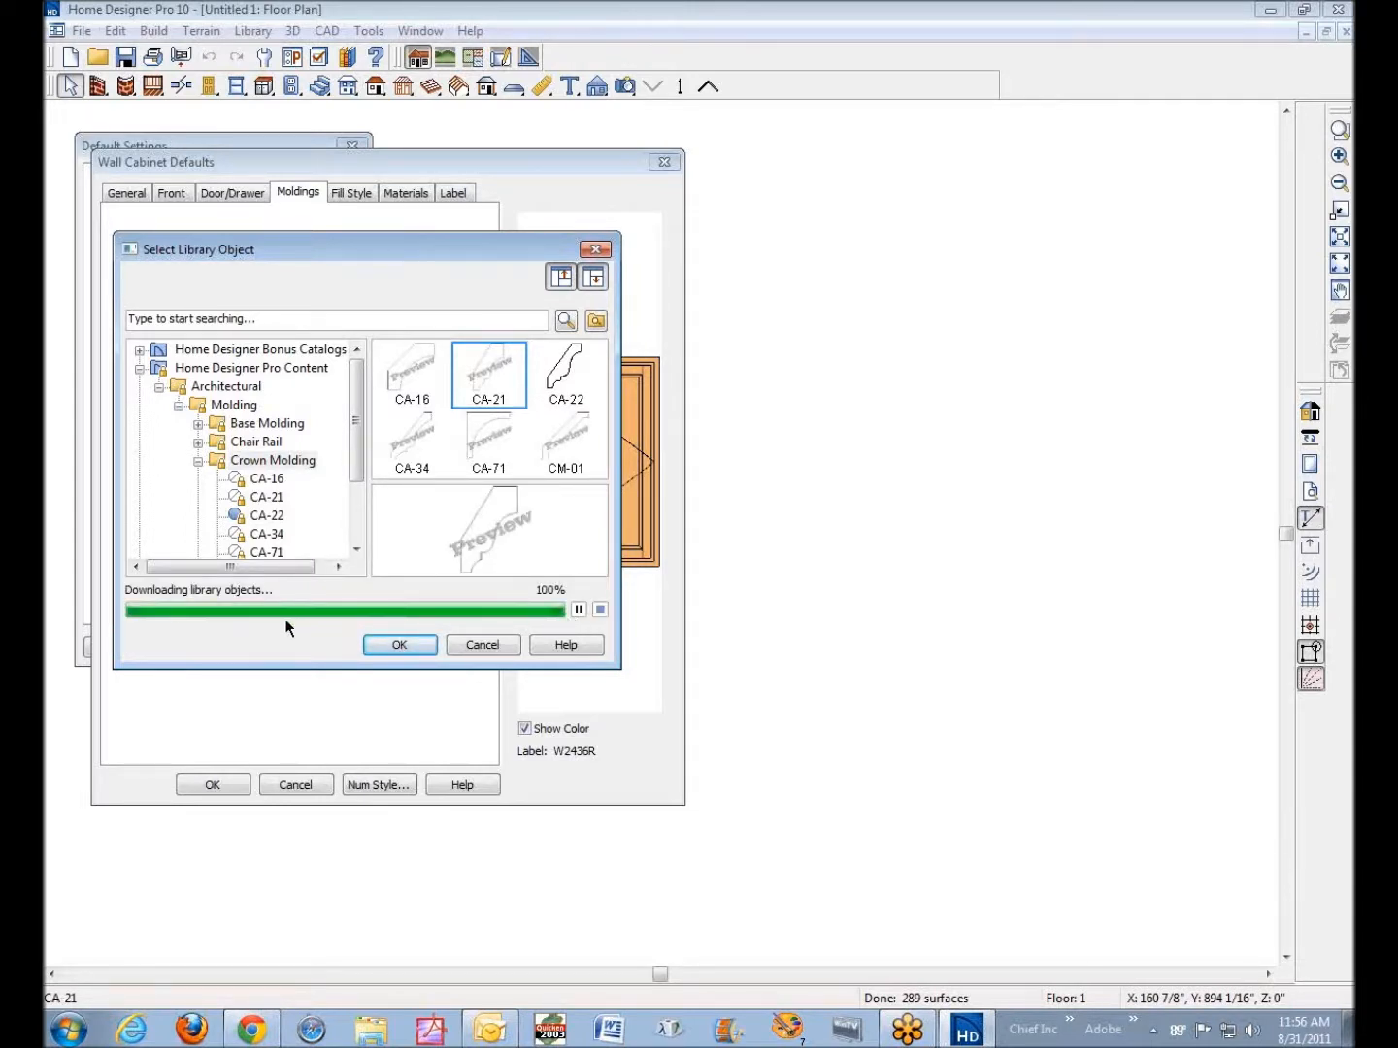
left_click(416, 645)
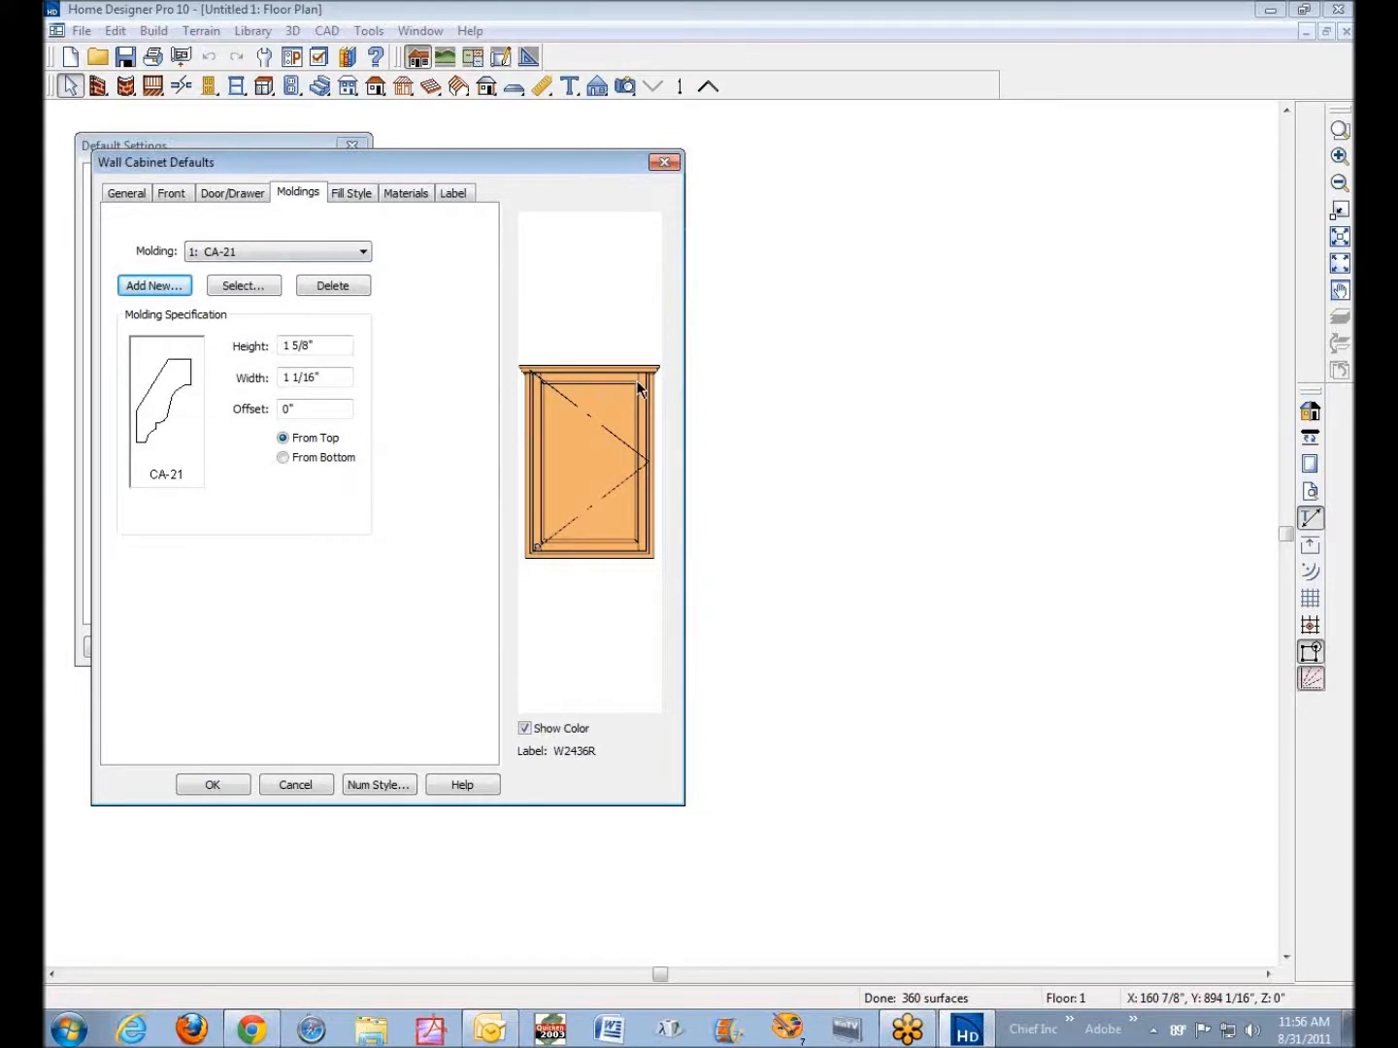
Try the CA-21 molding measured from the bottom and from the top of the wall cabinet, using a 1" offset
left_click(283, 458)
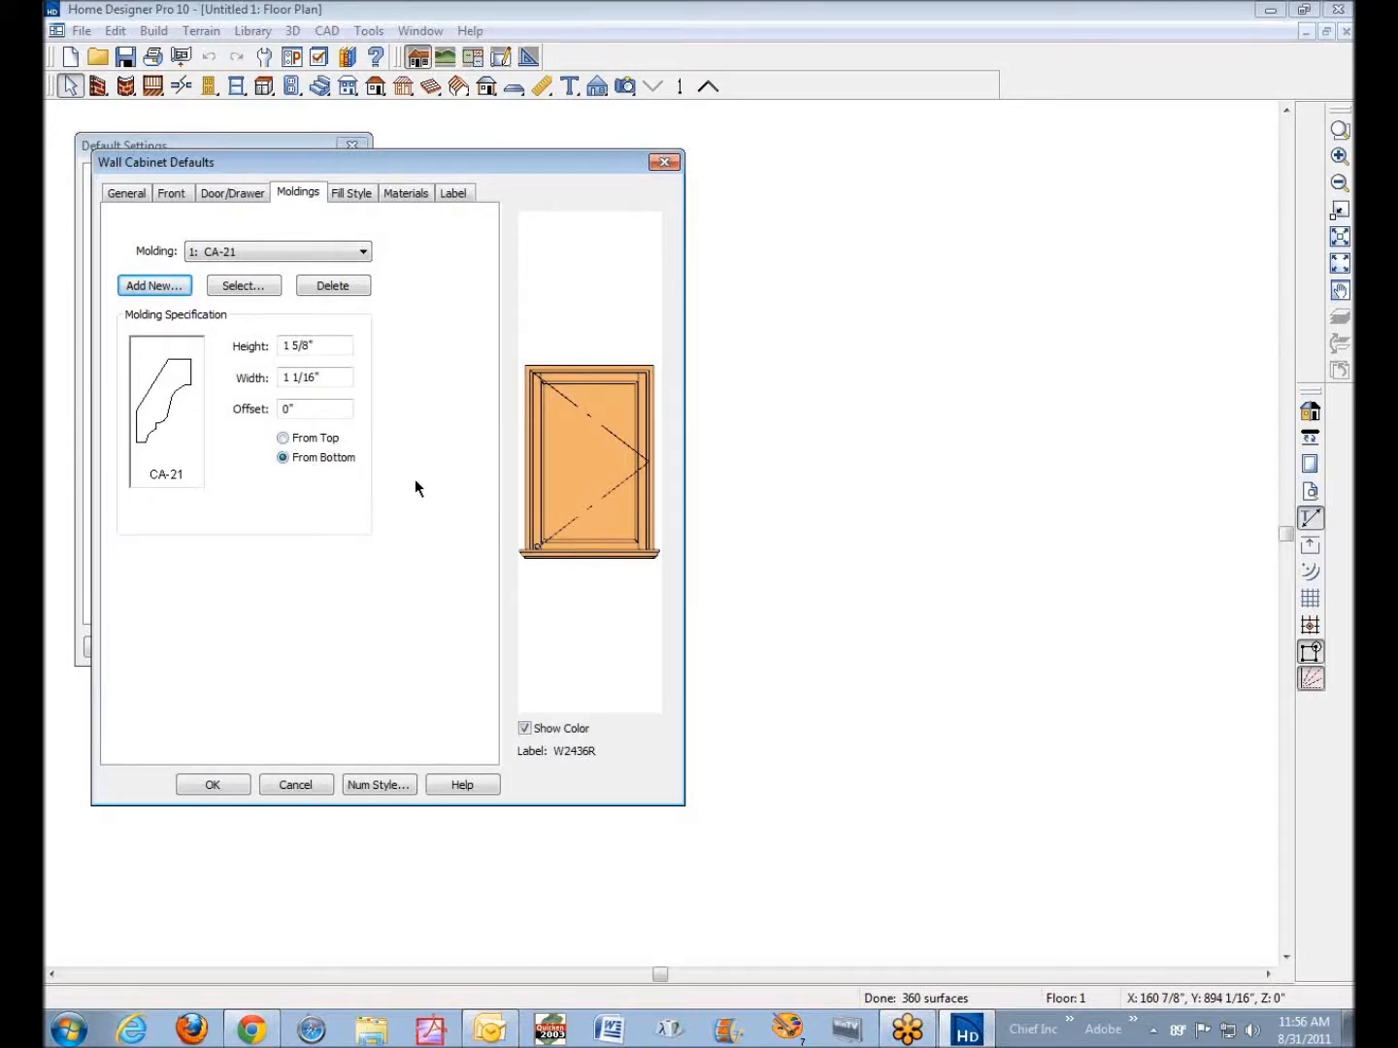
left_click(284, 442)
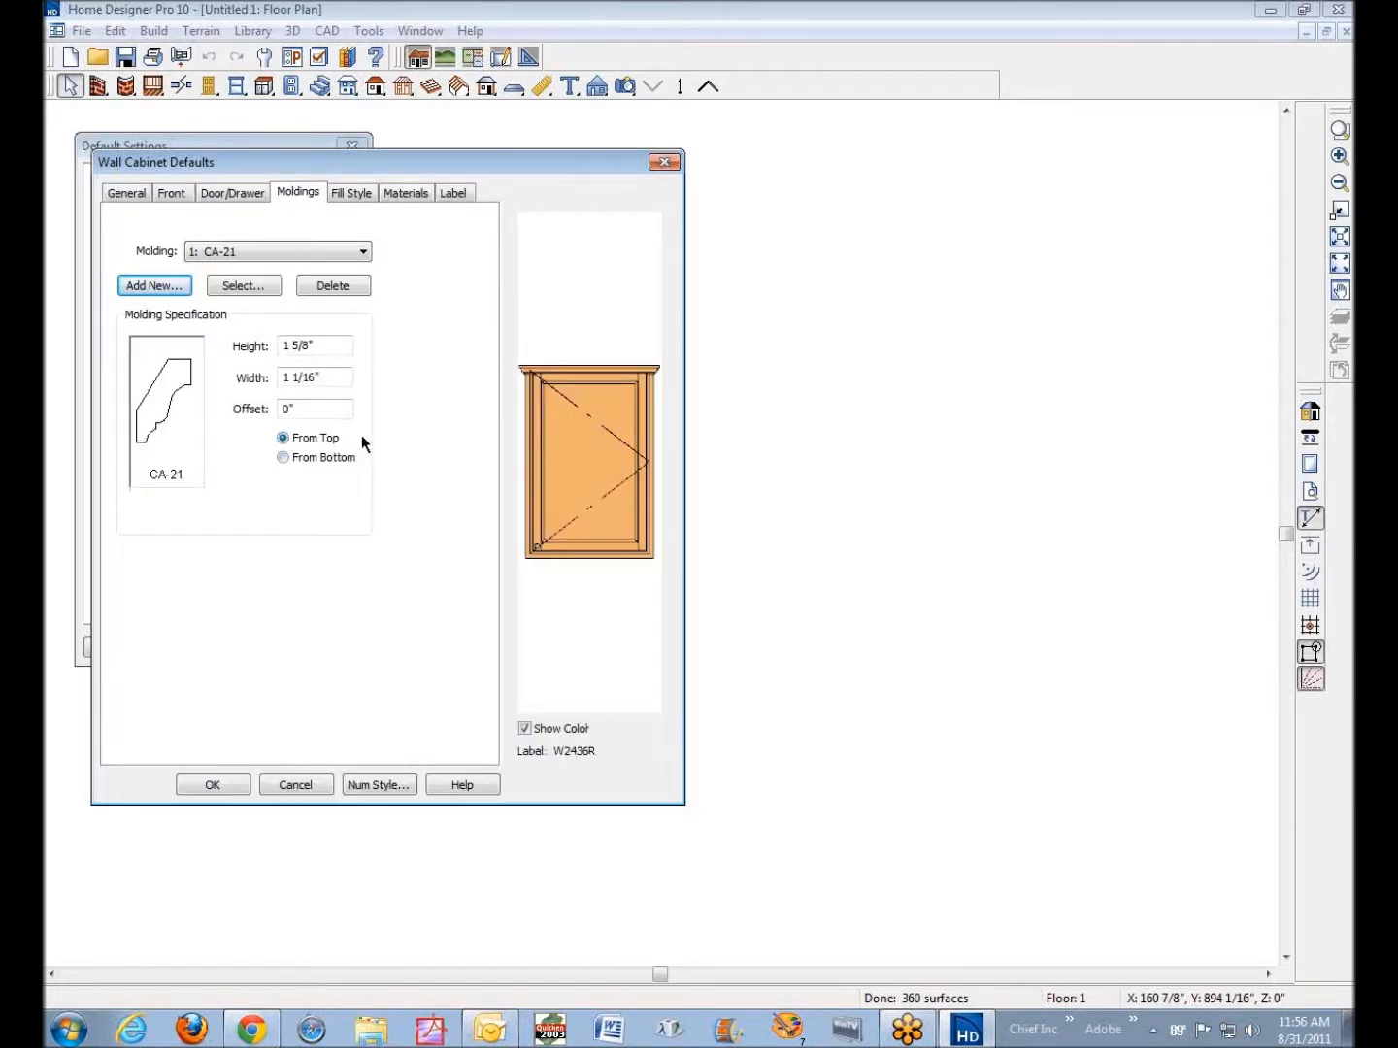
left_click_drag(294, 406, 207, 389)
type("1")
key("Tab")
left_click(282, 458)
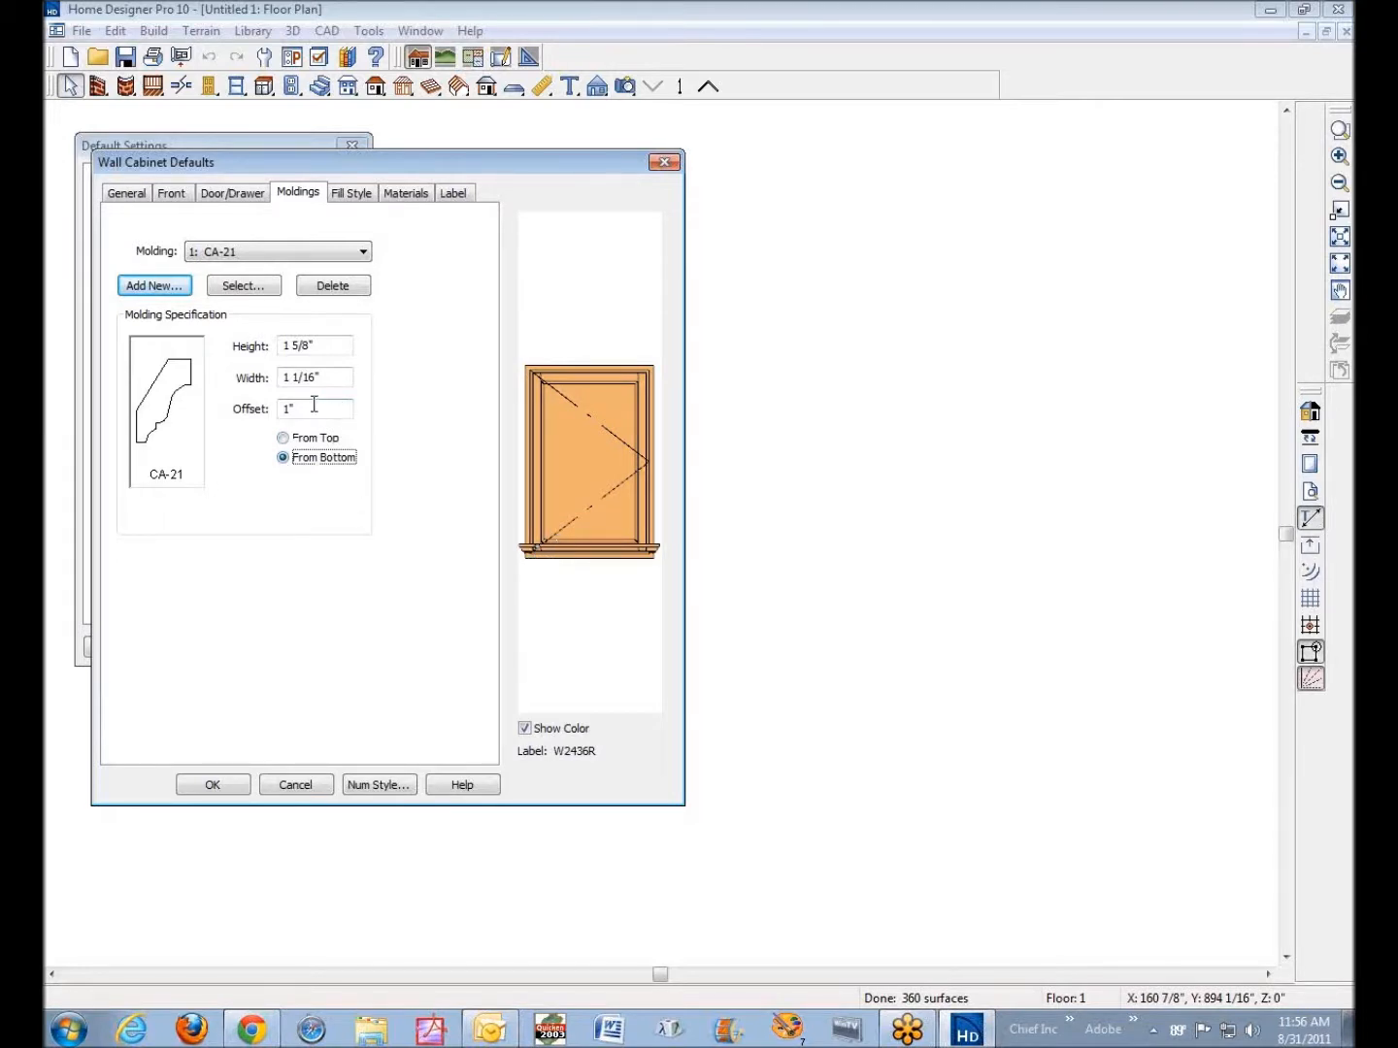
left_click(287, 438)
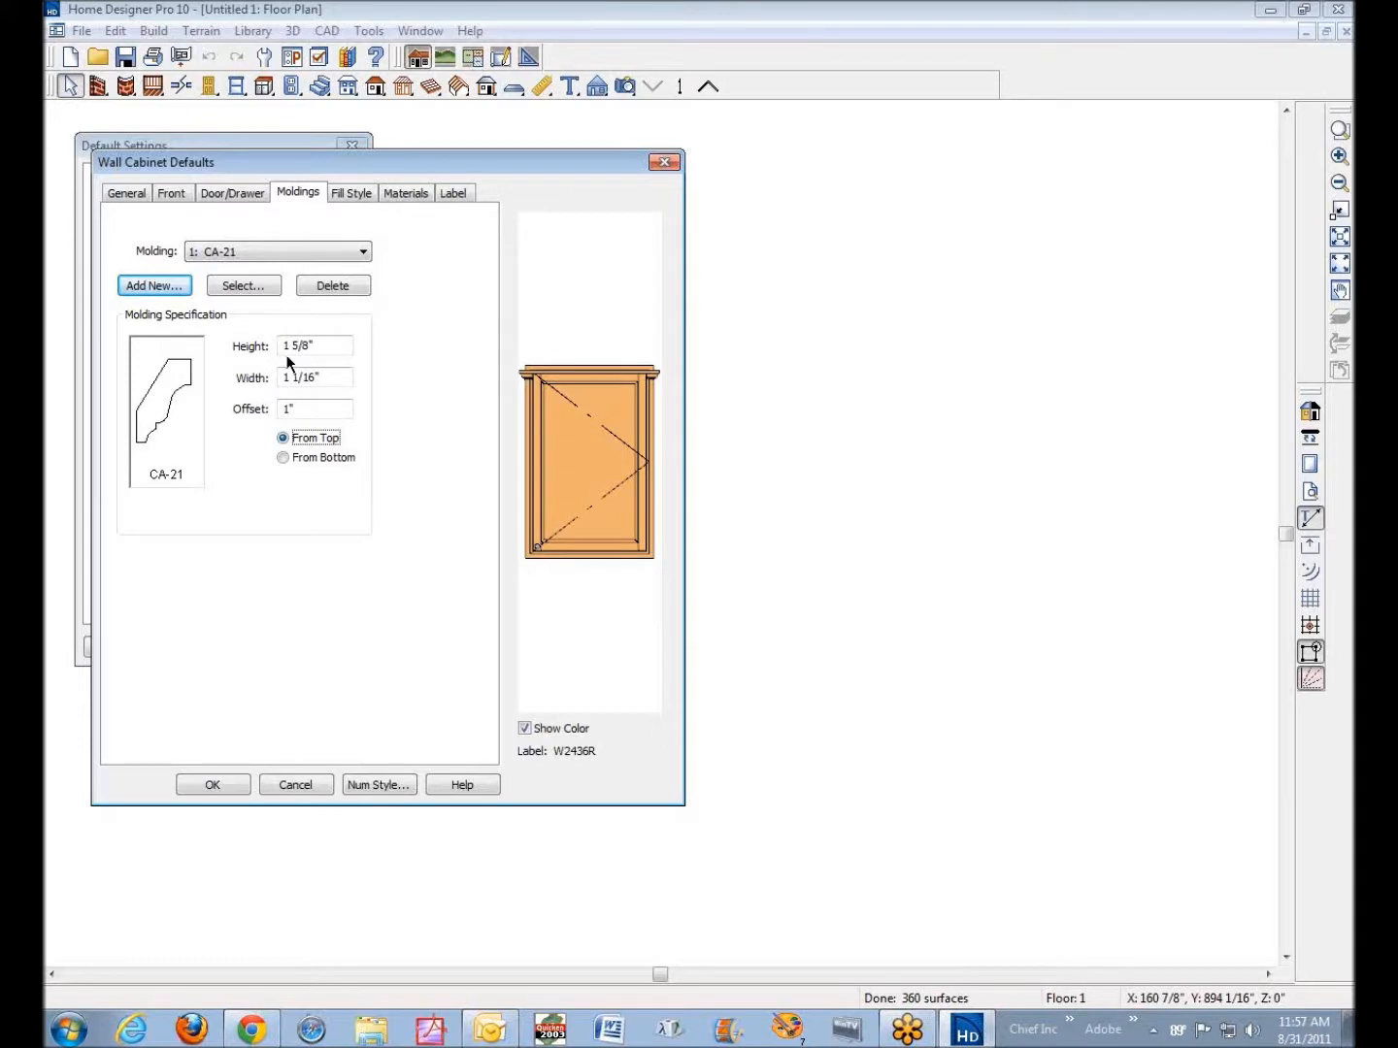
Try offsets of 1/4" and -1/4" from the top for the wall cabinet's CA-21 molding
left_click(326, 353)
left_click(292, 414)
type("/4")
key("Tab")
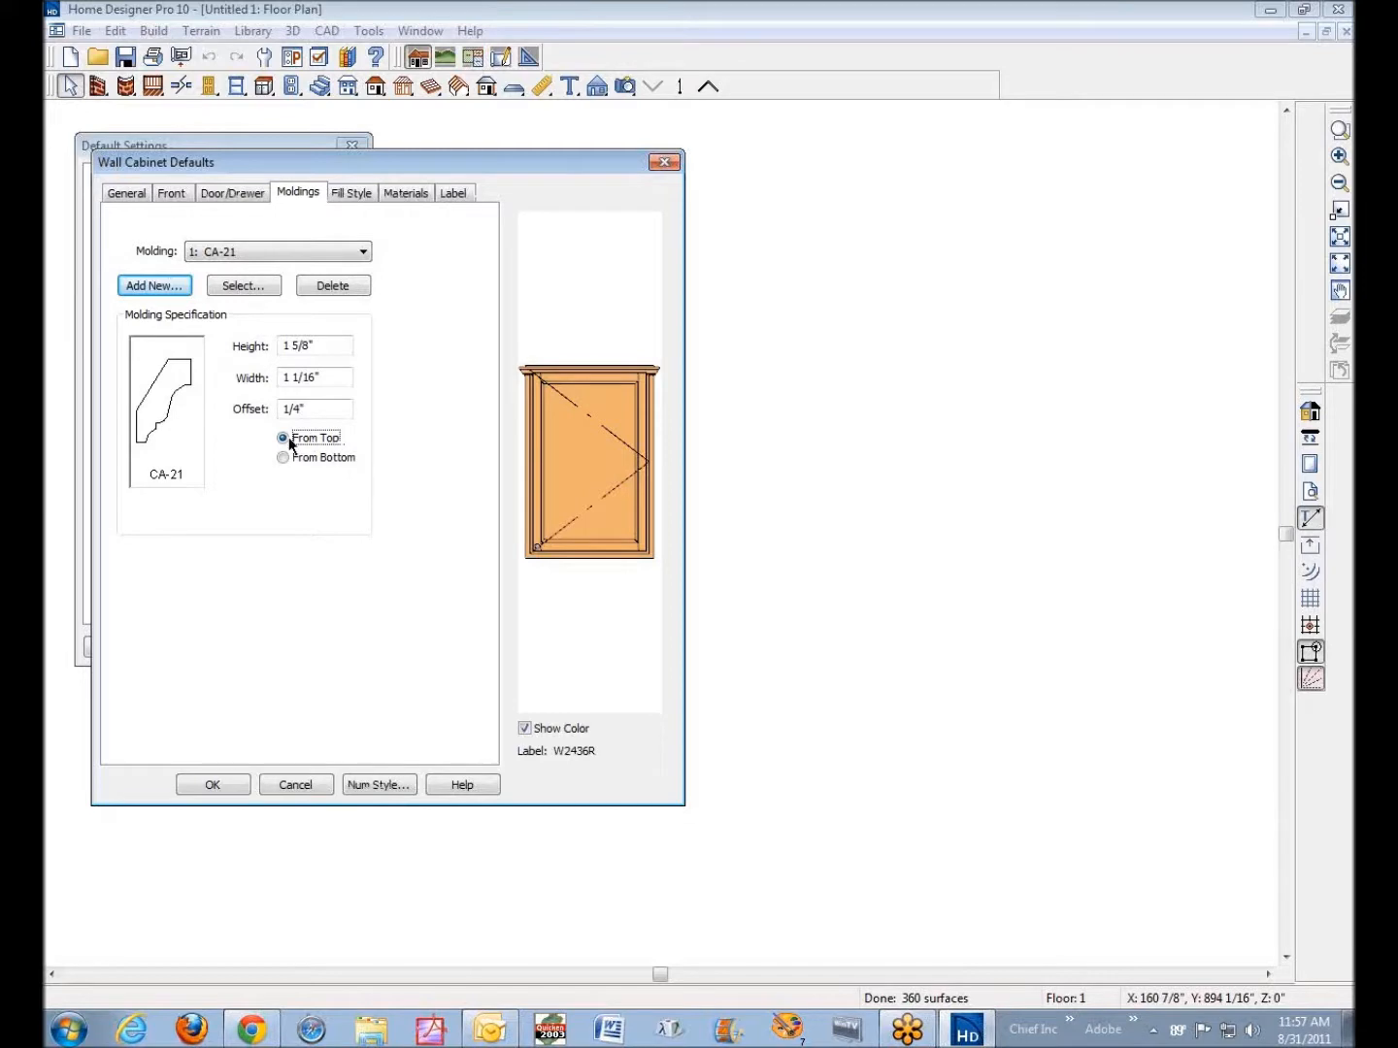
left_click(284, 415)
key("Tab")
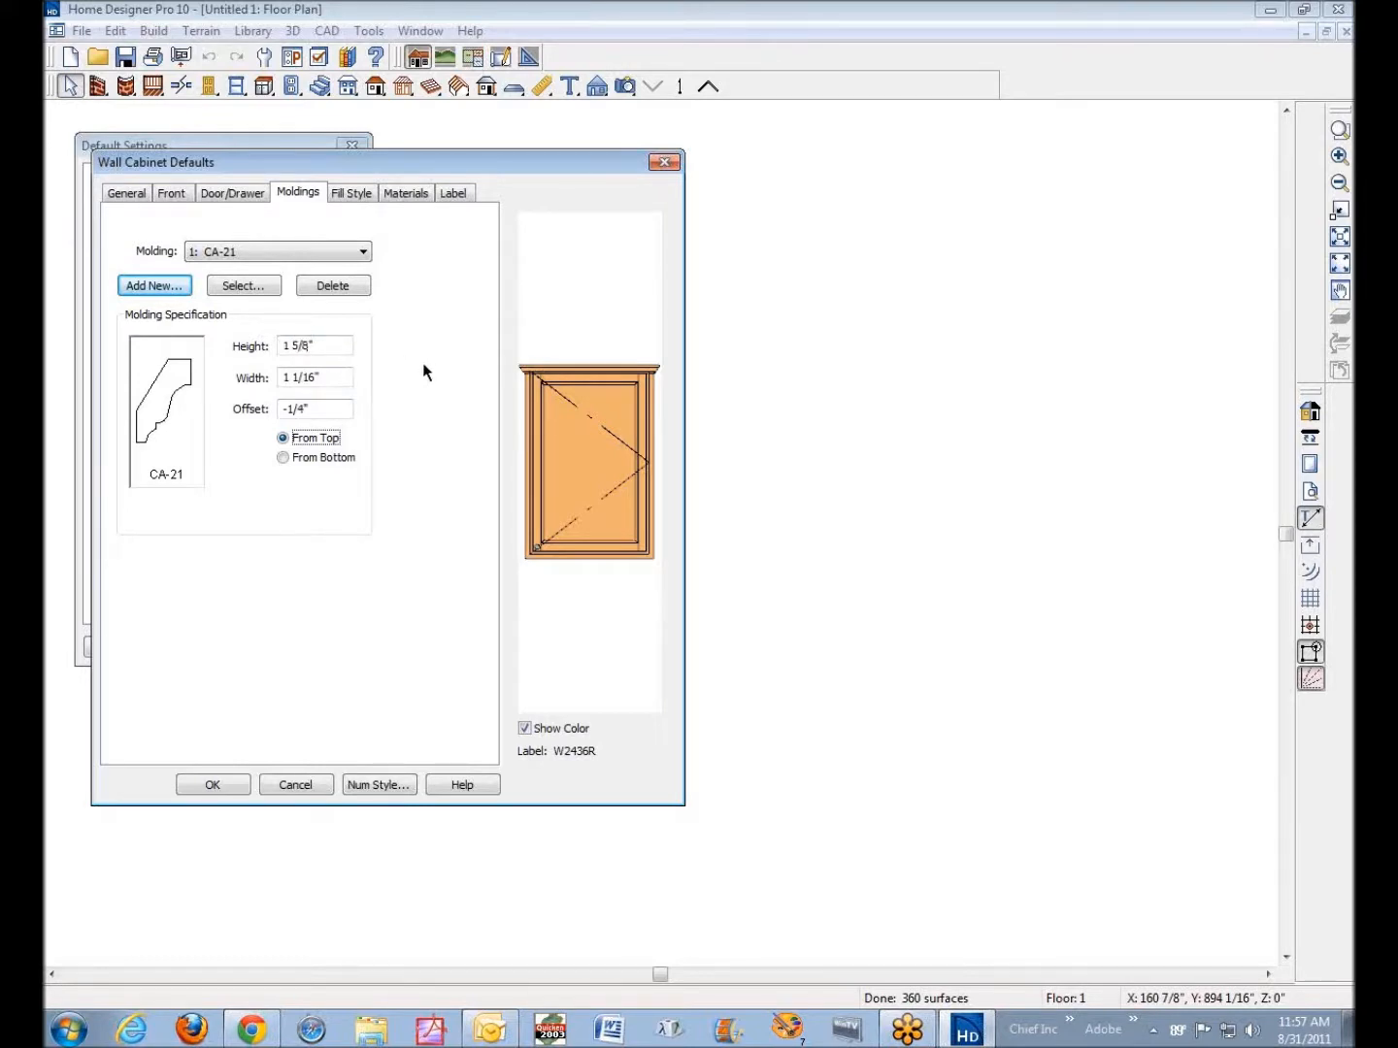
Set the CA-21 molding's offset to -1 3/8" from the top and accept the wall cabinet defaults
left_click(285, 409)
double_click(364, 407)
type("-1 3/8")
key("Tab")
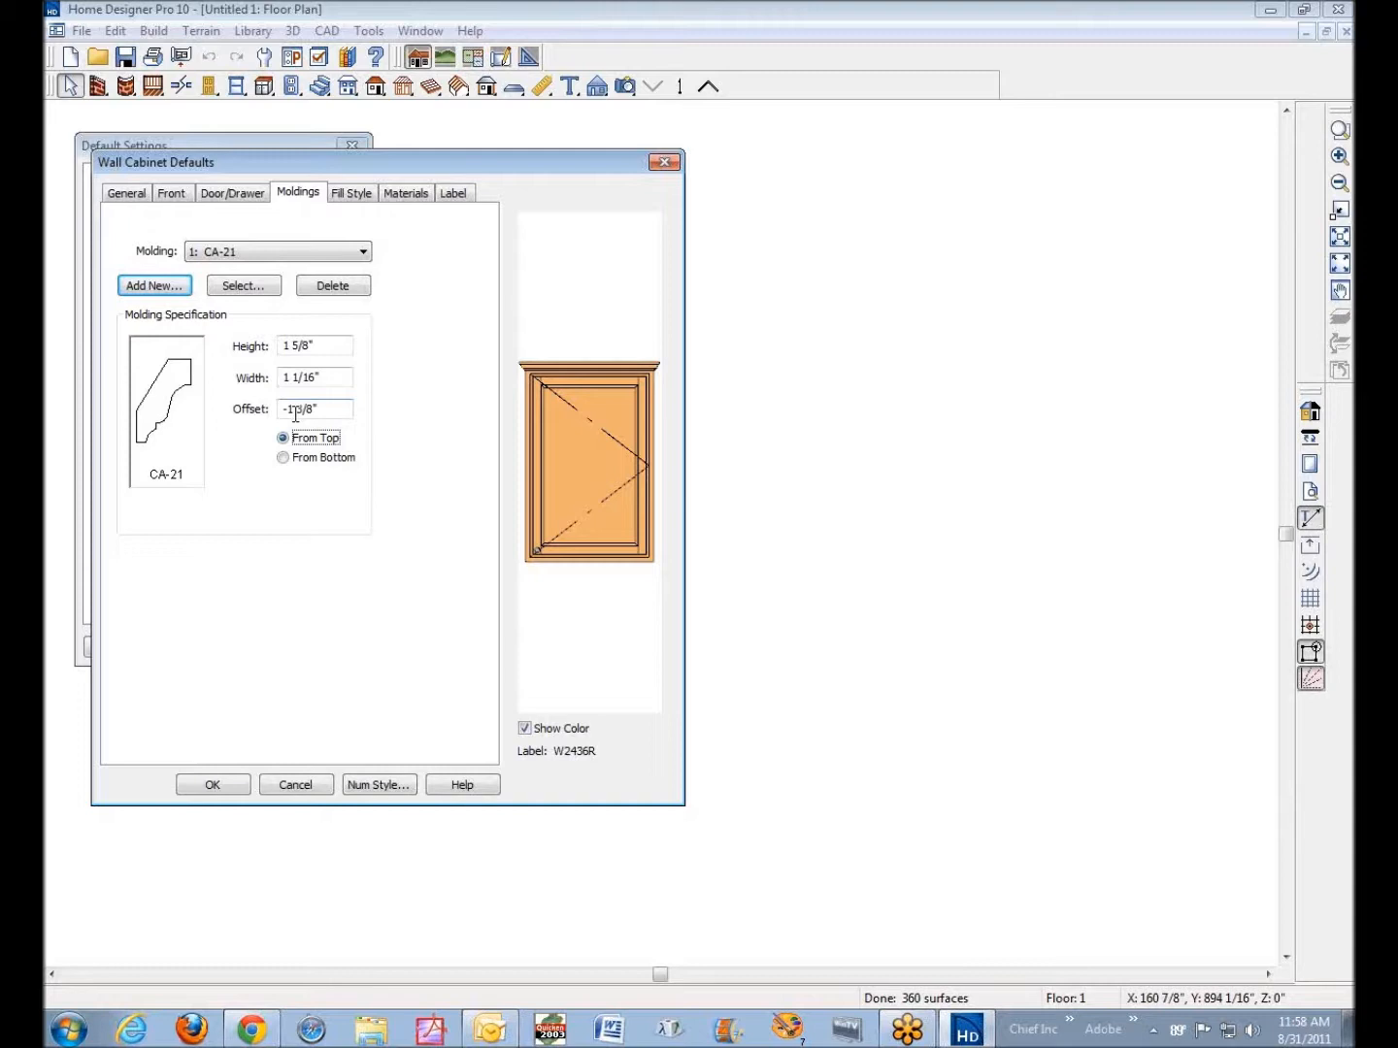
left_click(219, 784)
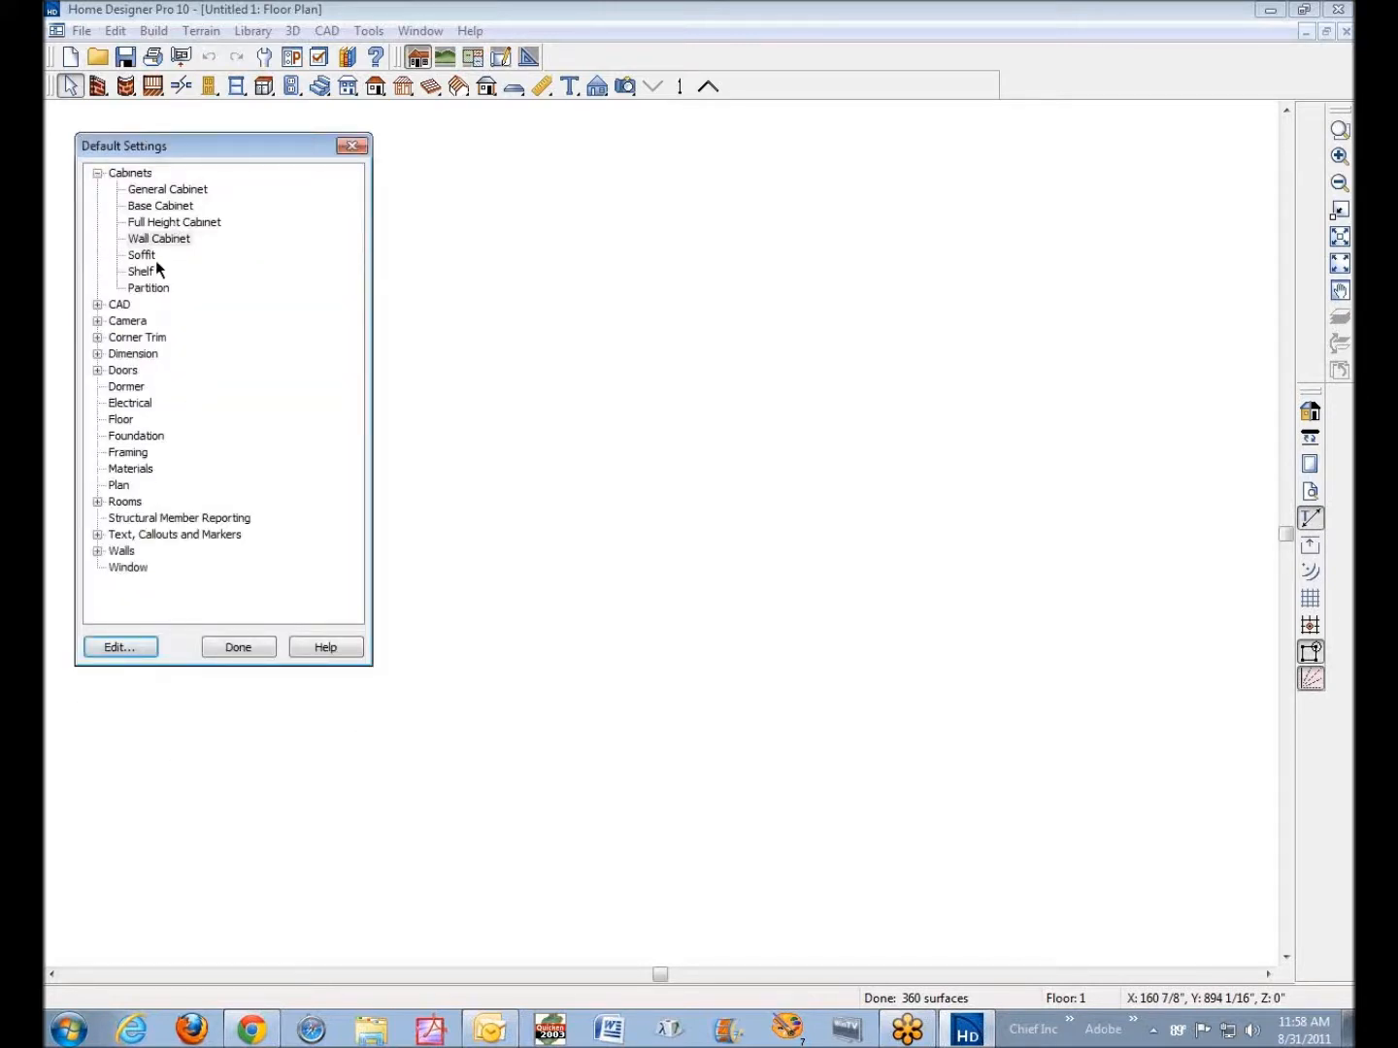
Review the General CAD defaults for line labels, angle display and length display, leaving without changes
left_click(97, 304)
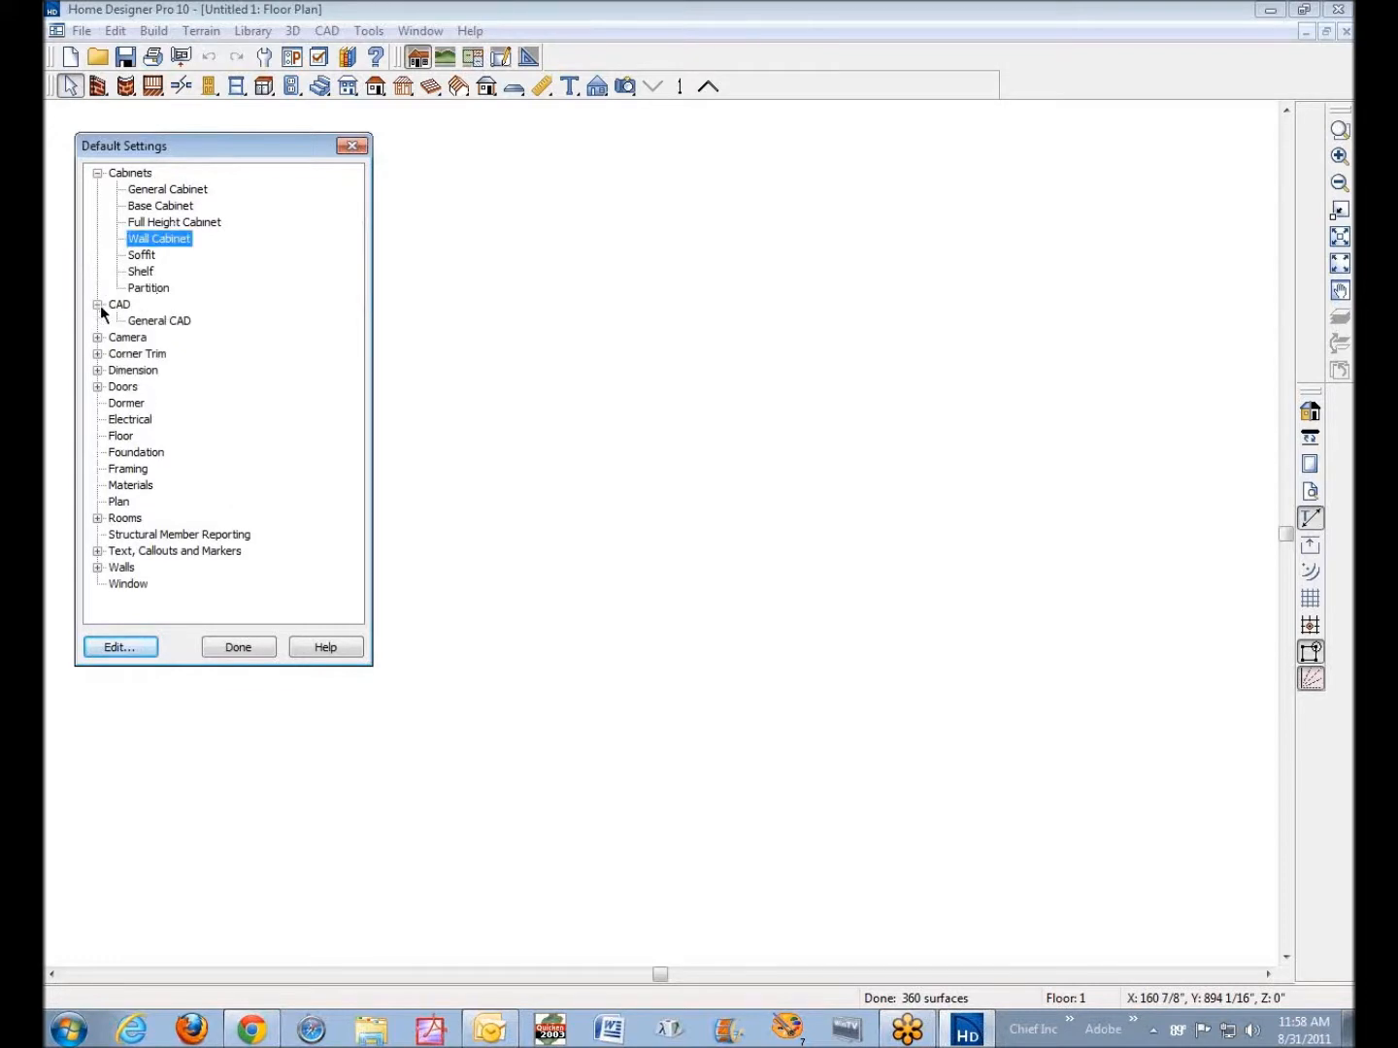
left_click(149, 319)
left_click(118, 644)
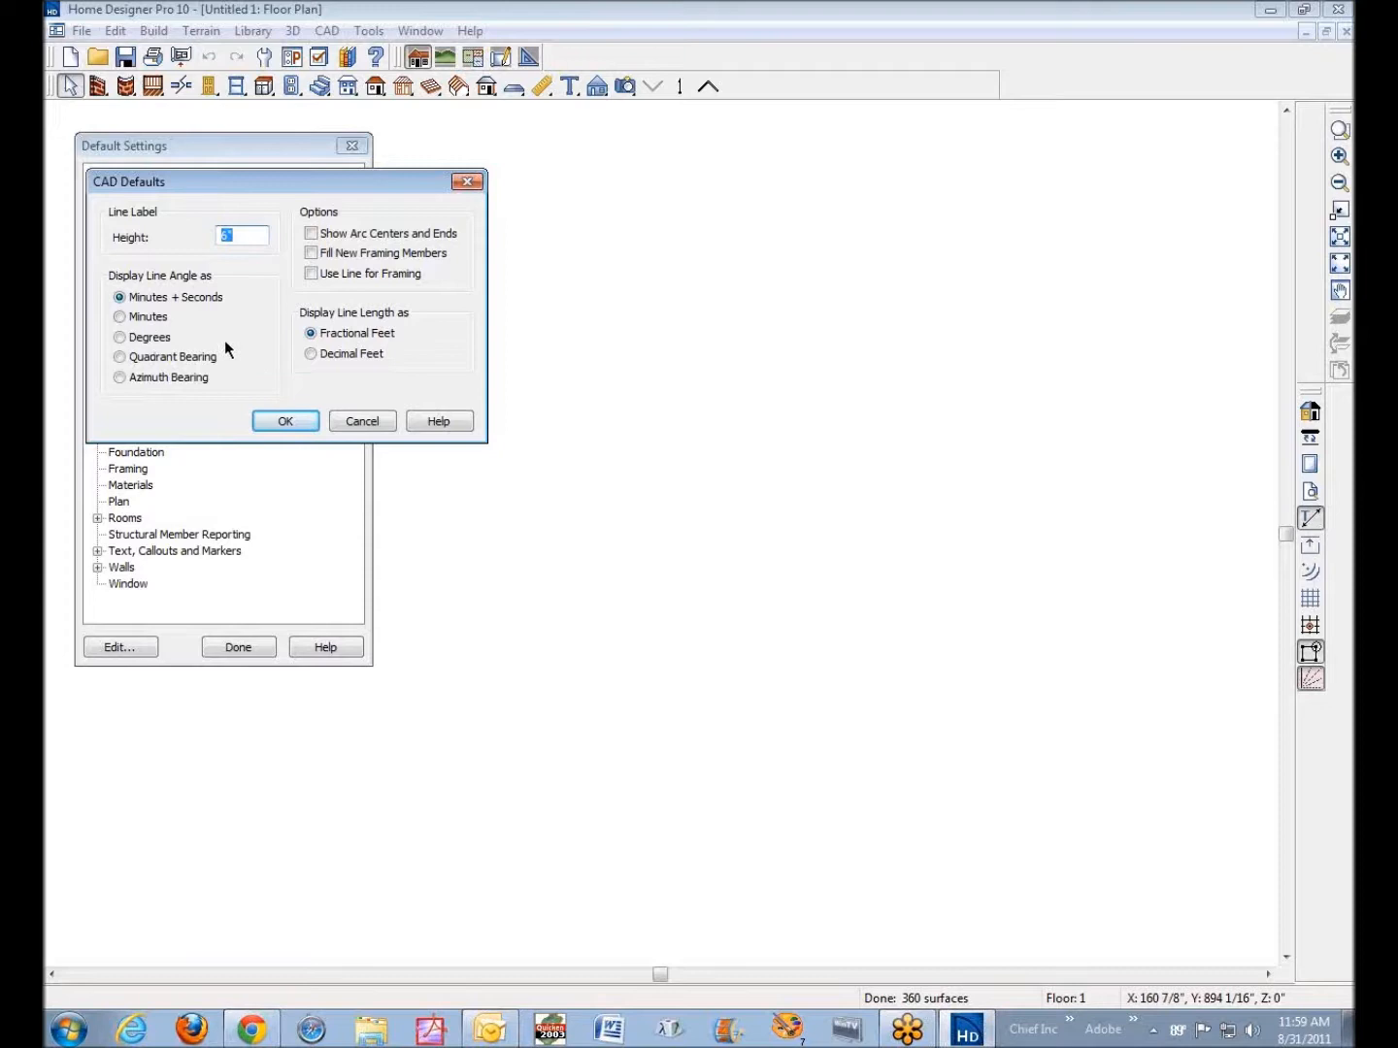
left_click(363, 423)
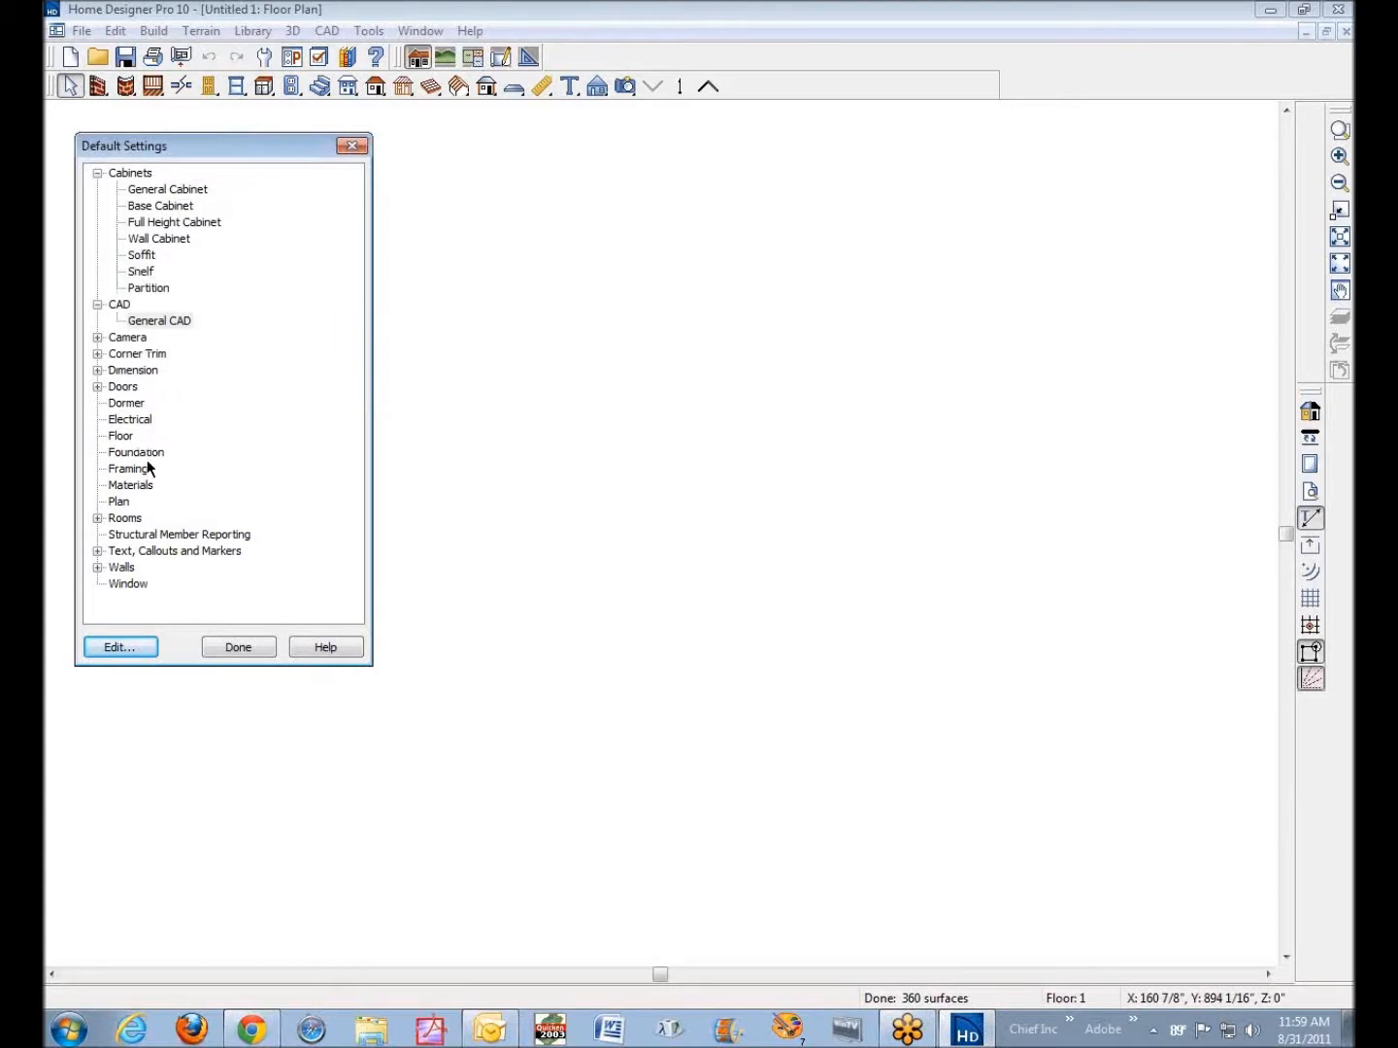
Set the plan defaults' allowed angles to 7 1/2 Degrees and Additional Angles, accept them and close the default settings
left_click(118, 501)
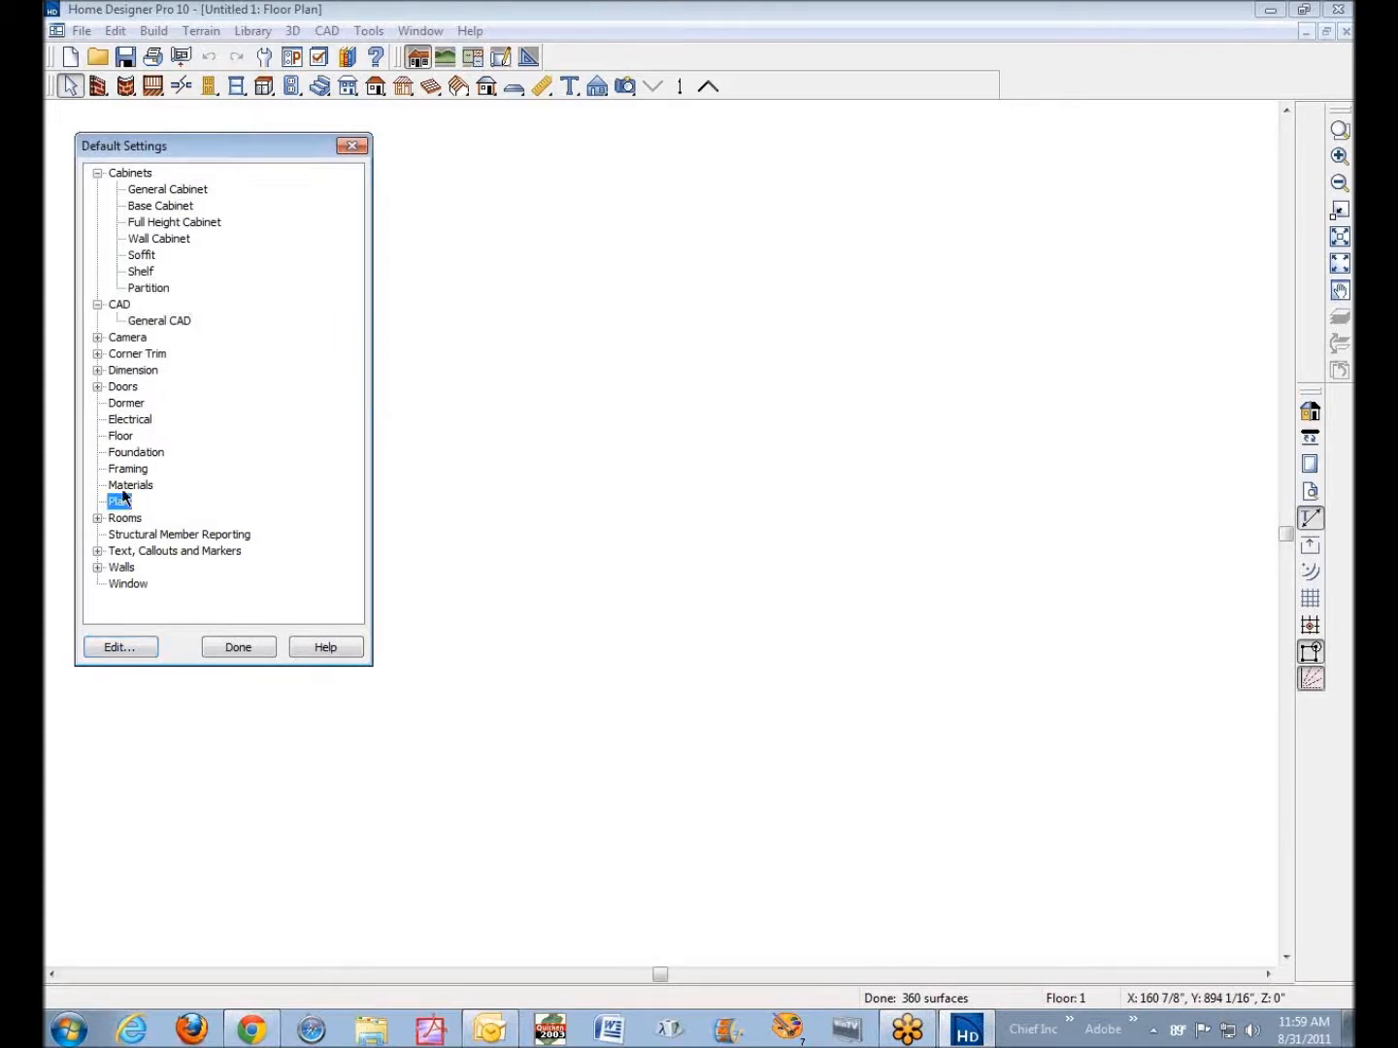
left_click(131, 650)
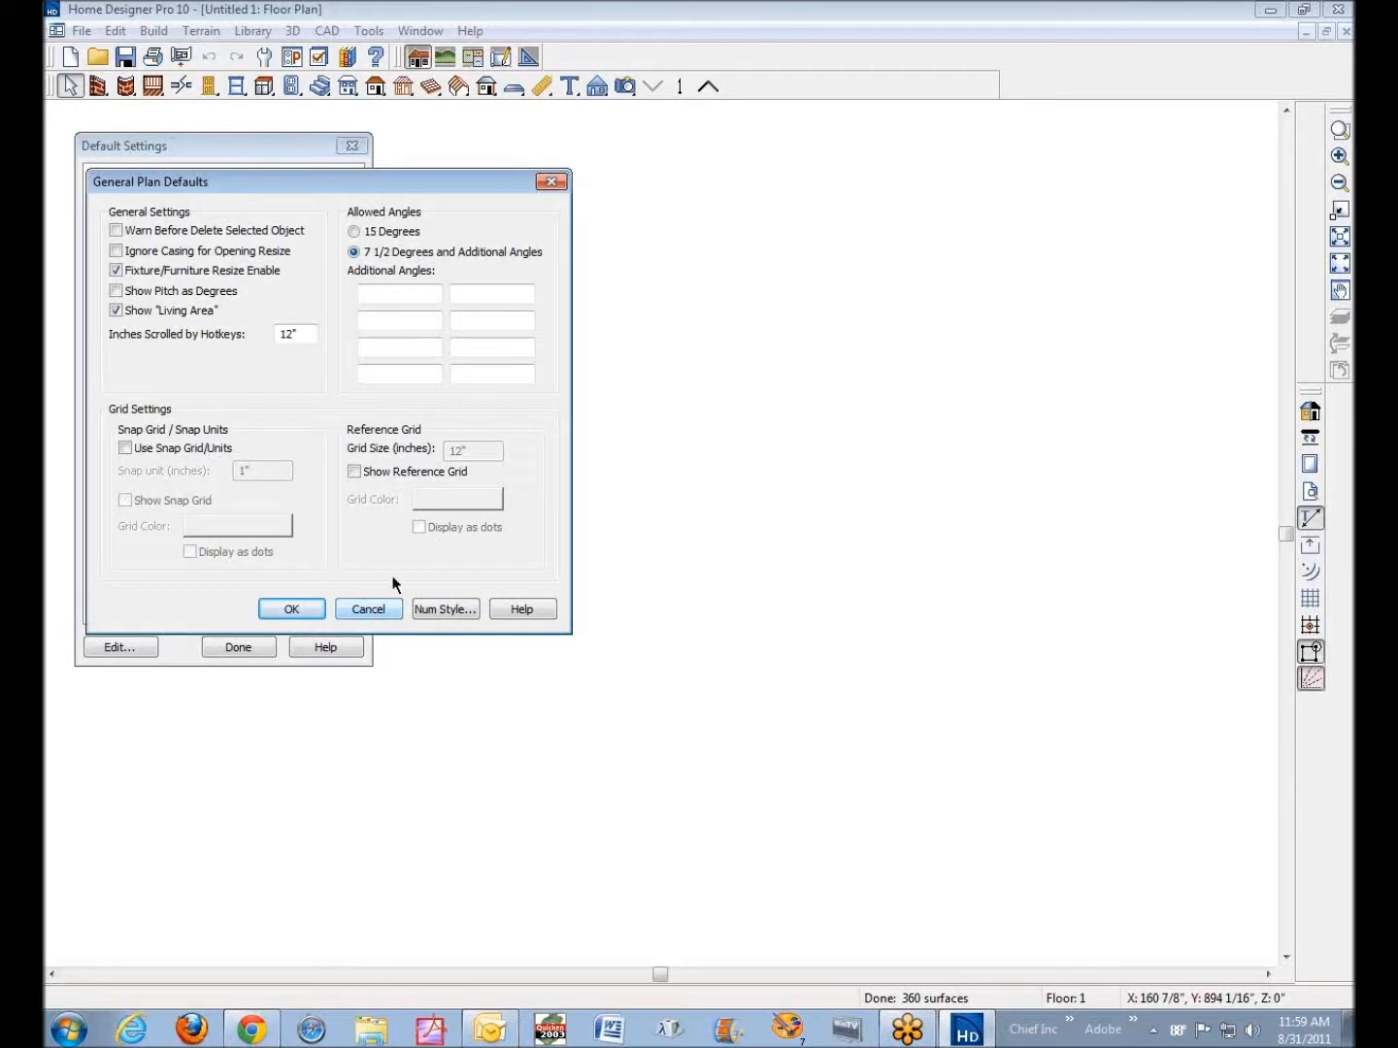
left_click(360, 255)
left_click(290, 604)
left_click(241, 647)
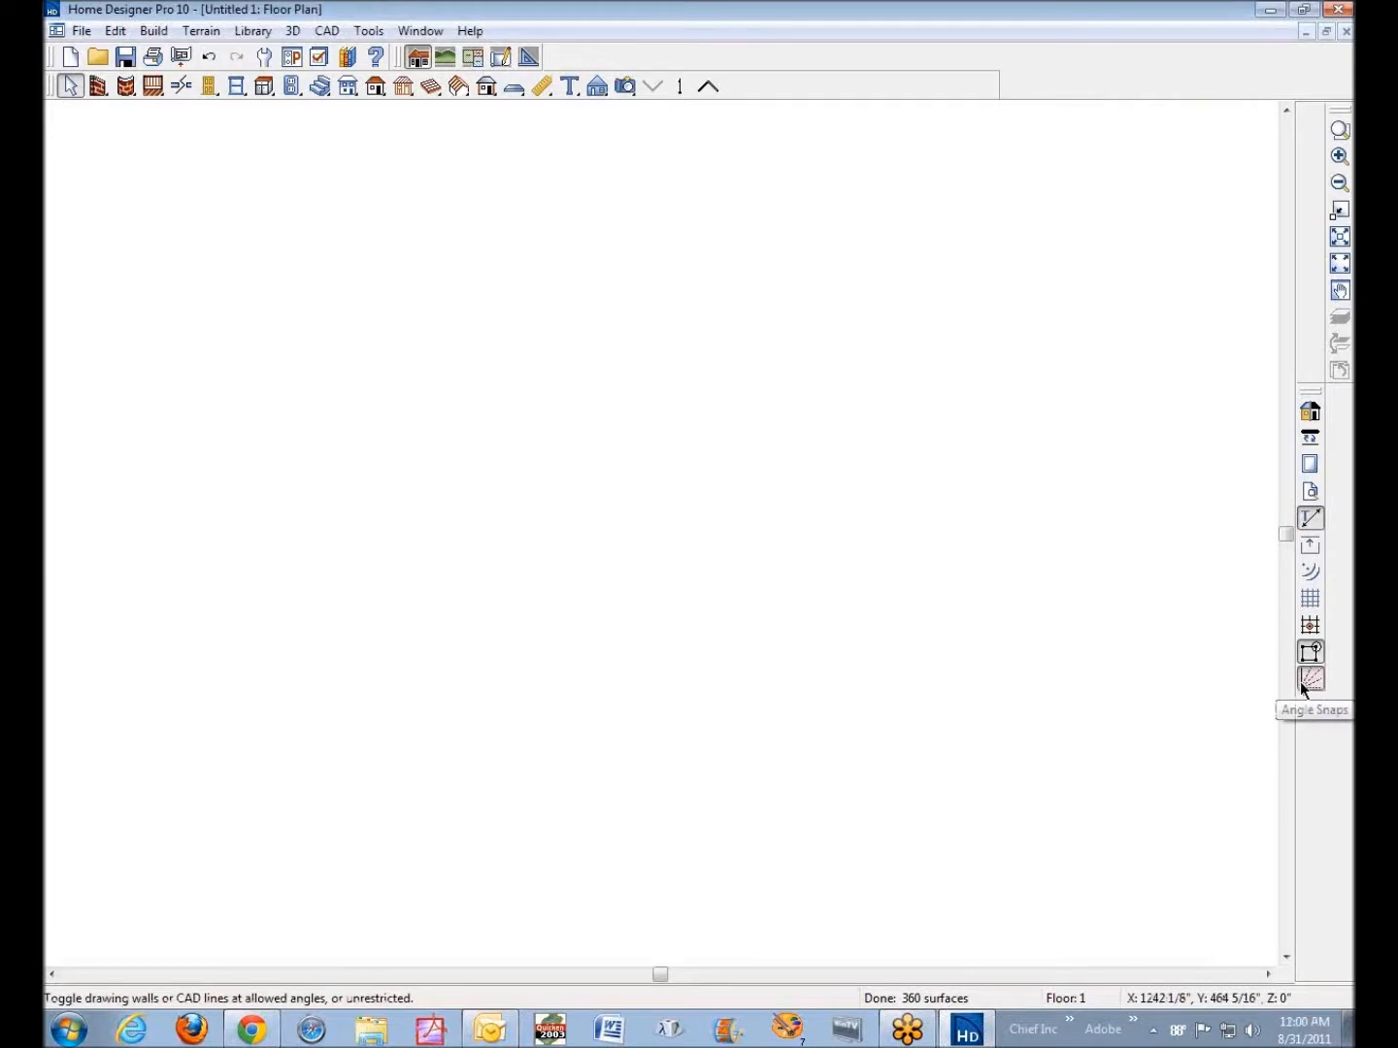
Draw a horizontal straight exterior wall in the plan, testing the 7.5° angle snap before placing it
left_click(98, 87)
left_click_drag(335, 505, 624, 510)
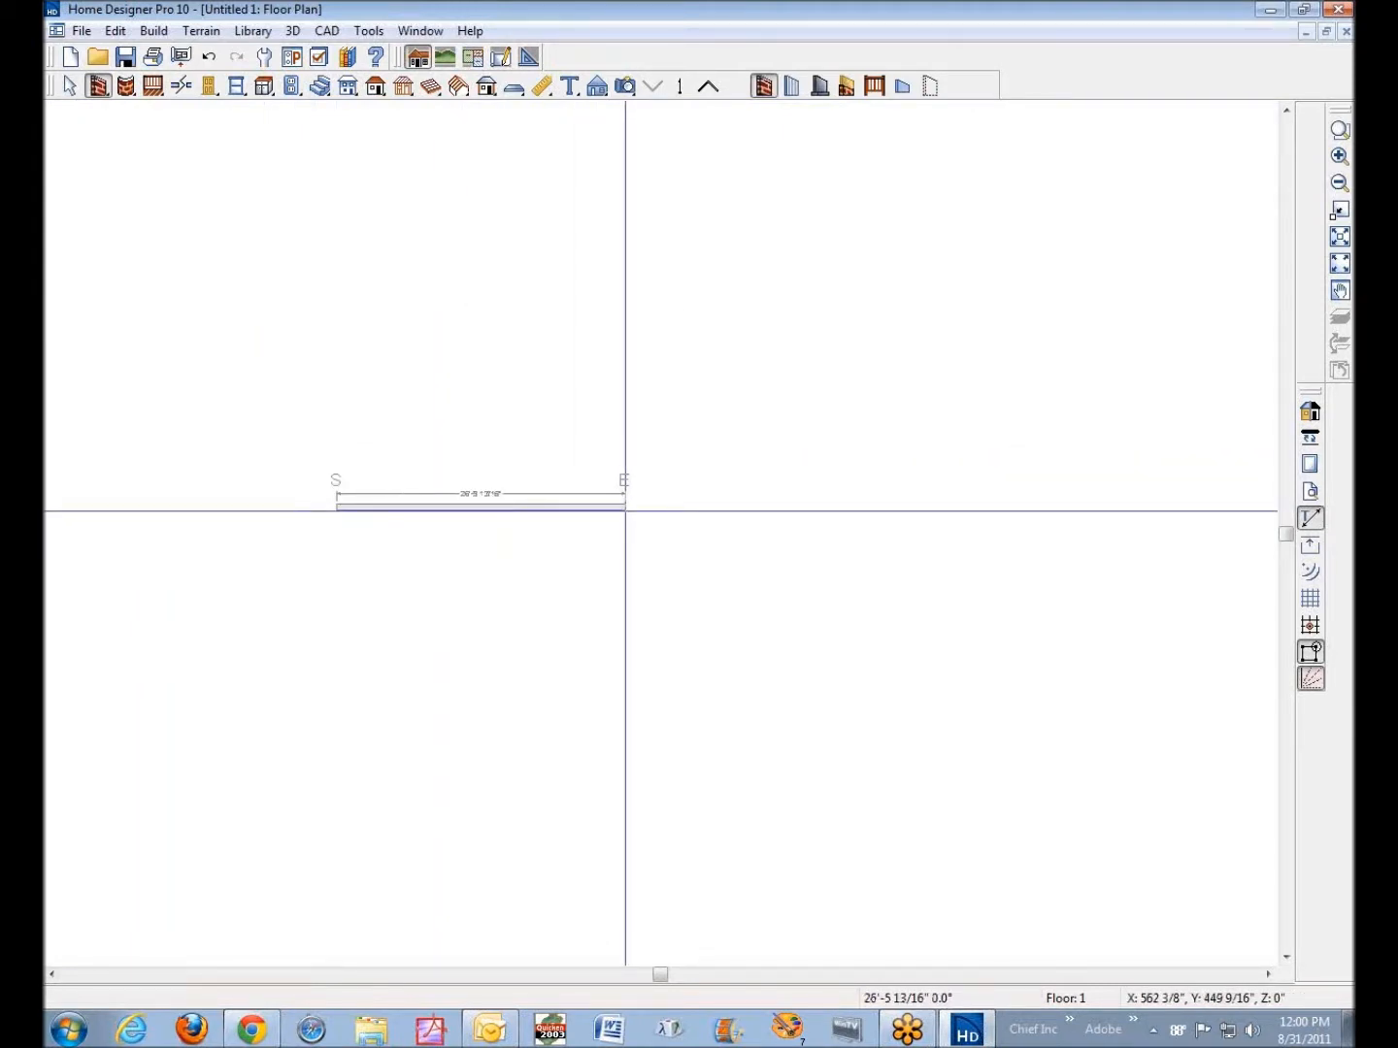
left_click_drag(625, 511, 619, 484)
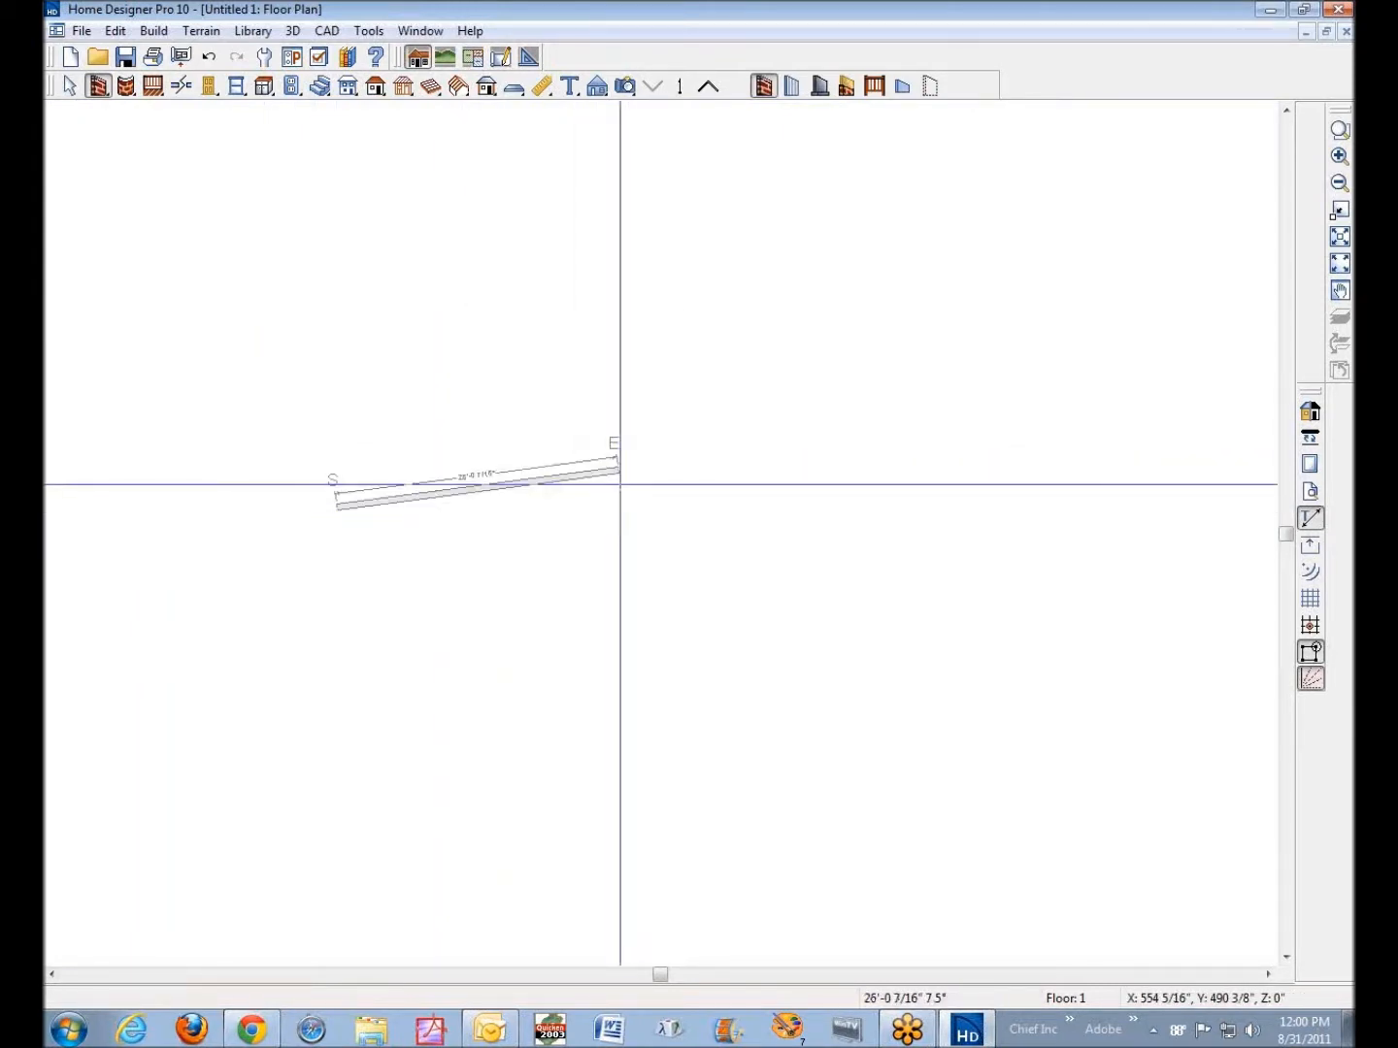
mouse_move(620, 485)
left_mouse_down()
mouse_move(613, 562)
mouse_move(584, 565)
mouse_move(534, 653)
mouse_move(568, 598)
mouse_move(595, 502)
left_mouse_up()
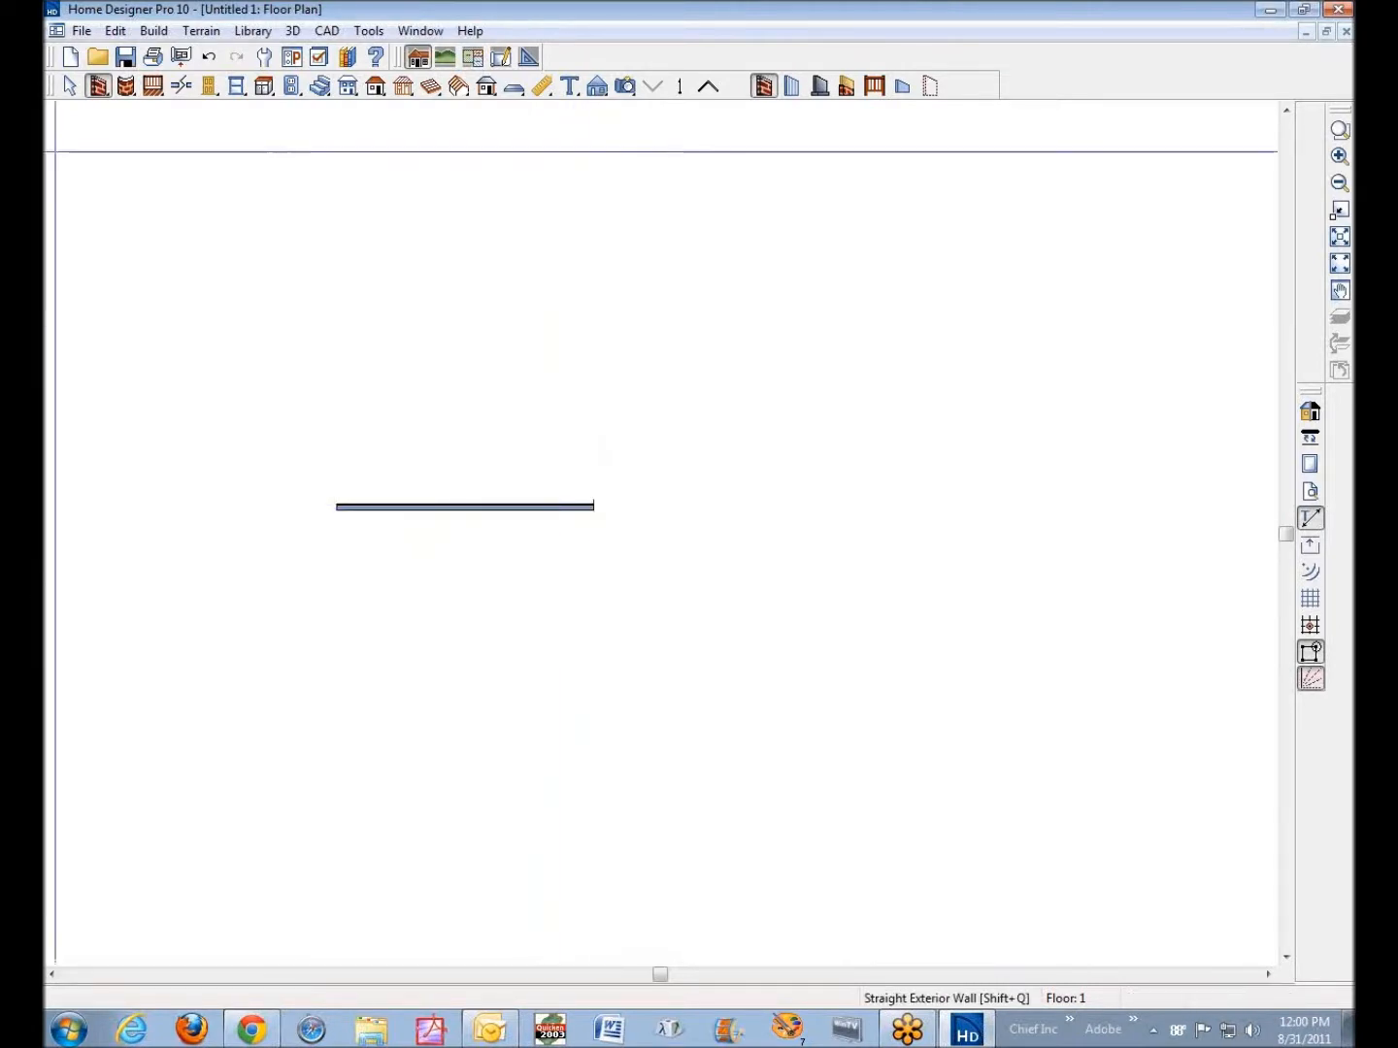
Set the general plan defaults' allowed angles to 15 Degrees, accept them and close the default settings
double_click(99, 87)
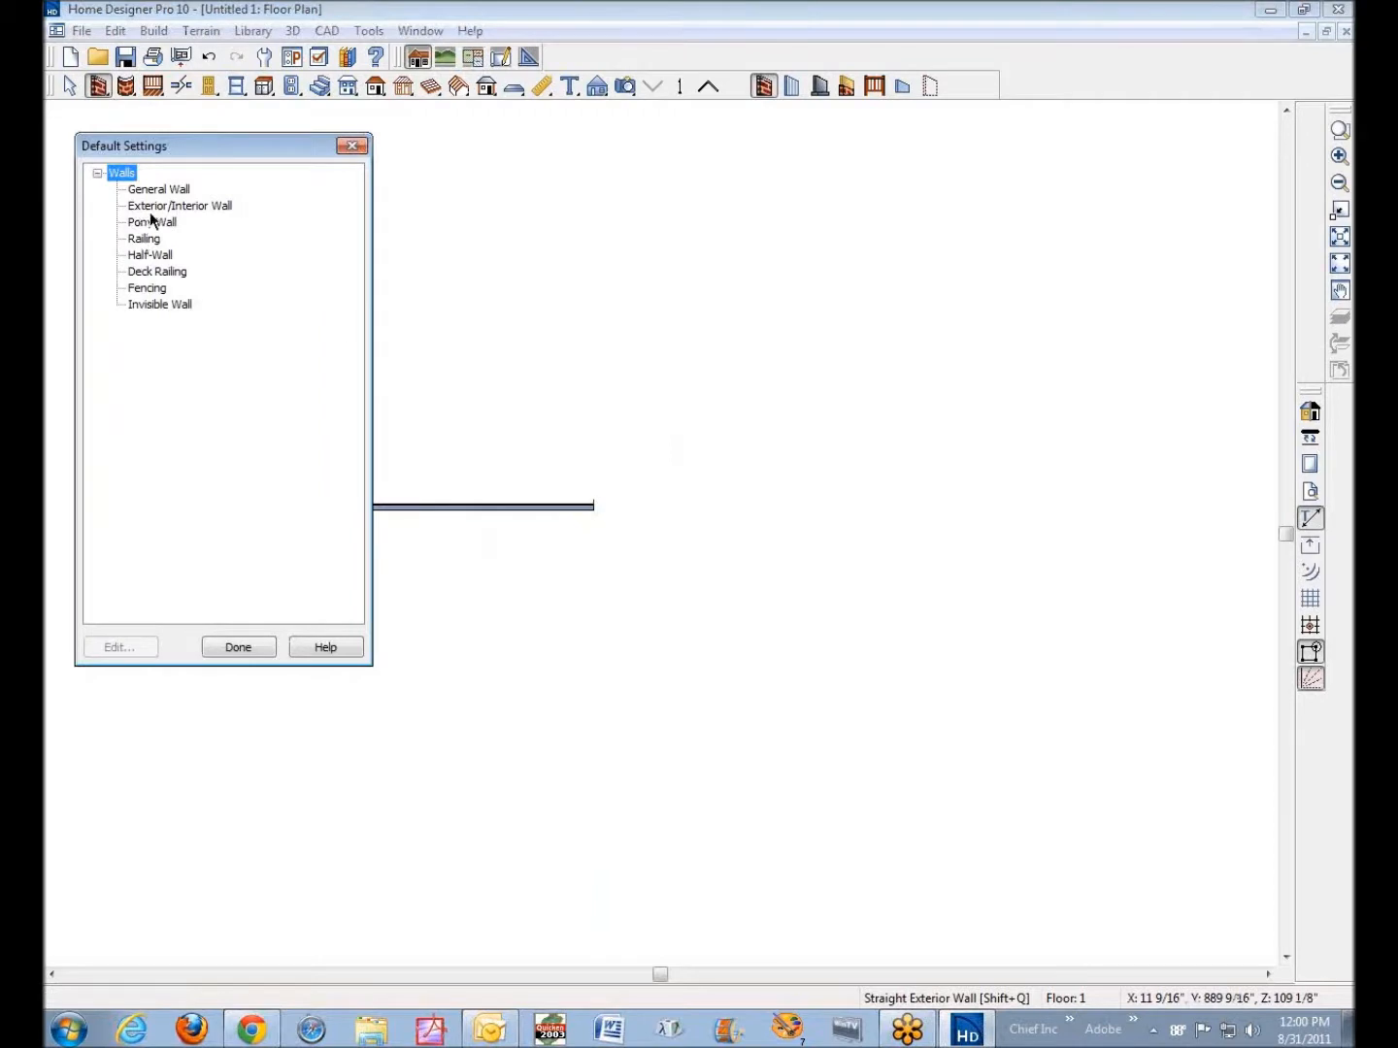
left_click(257, 647)
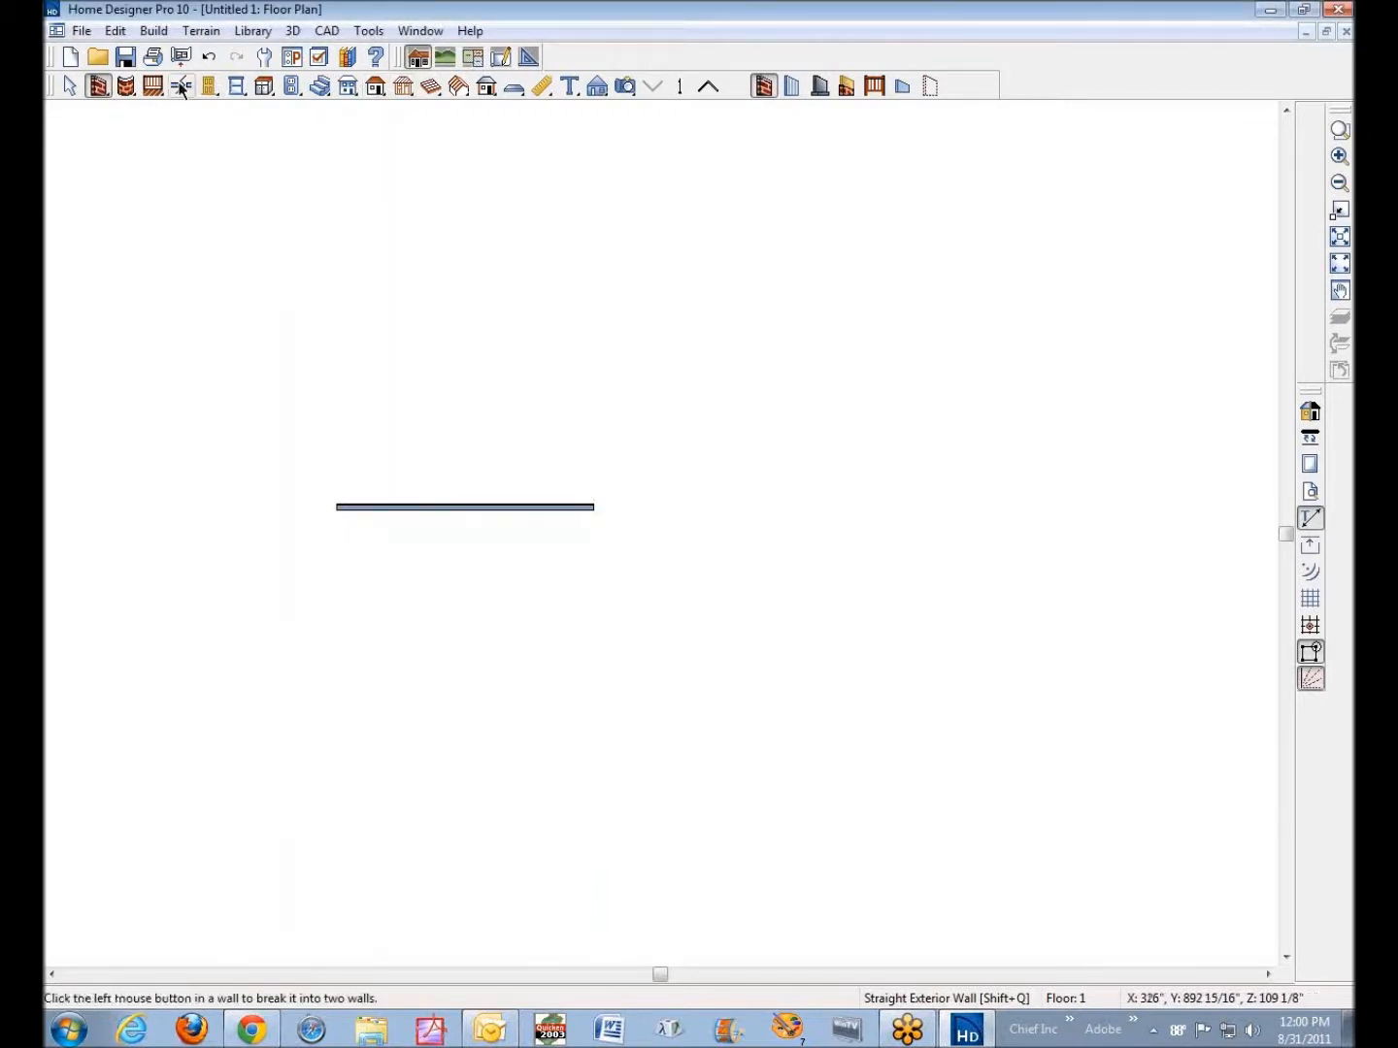
left_click(122, 32)
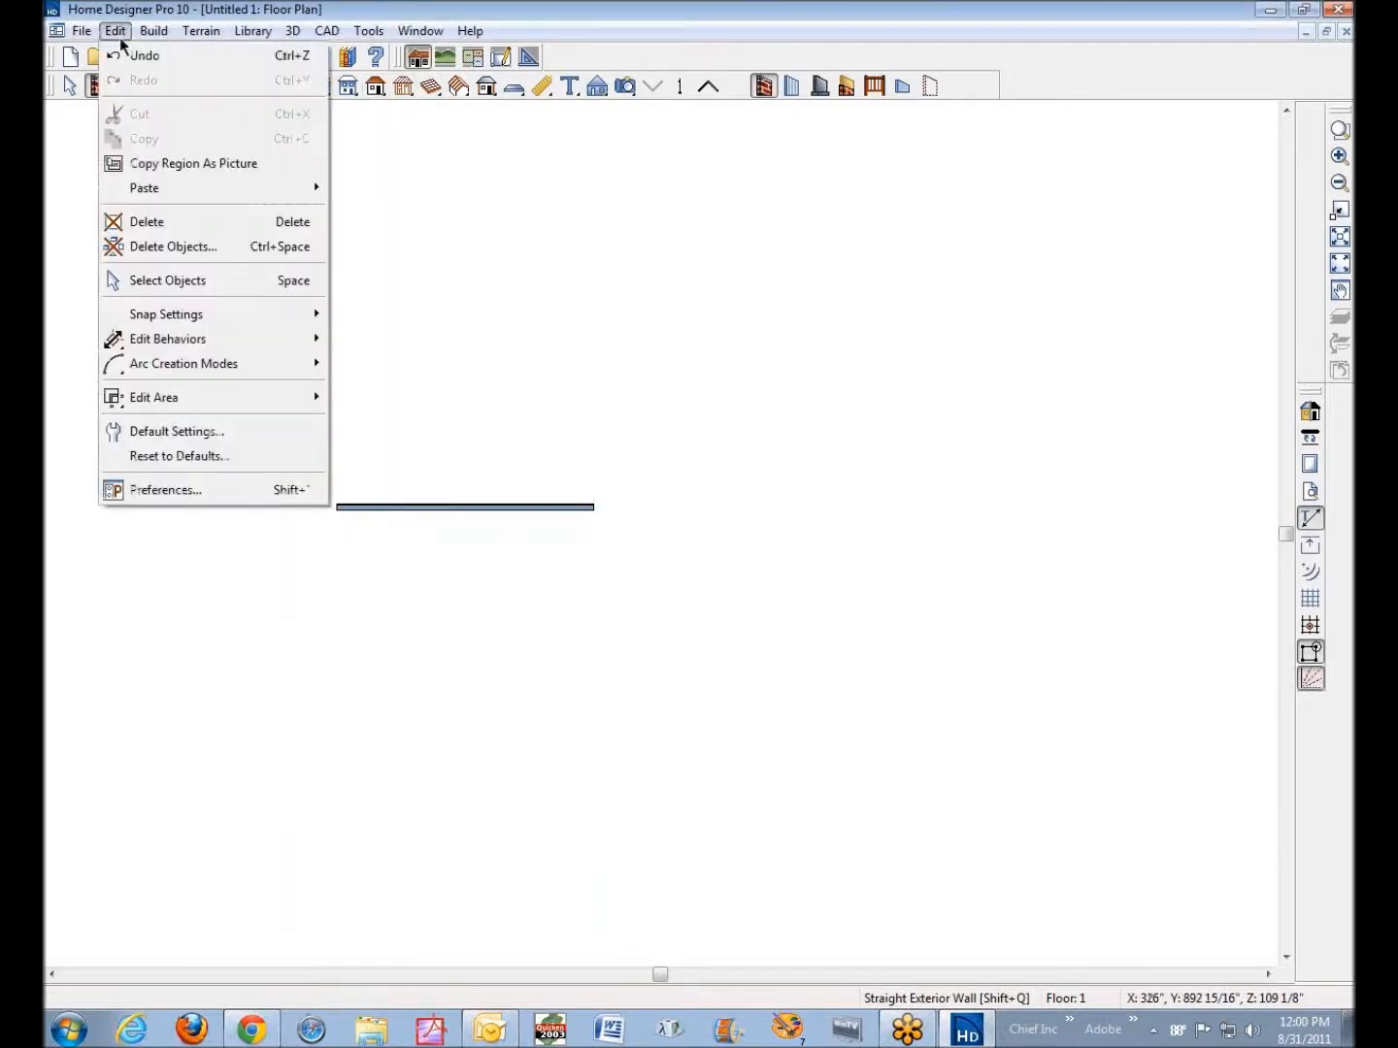
left_click(183, 432)
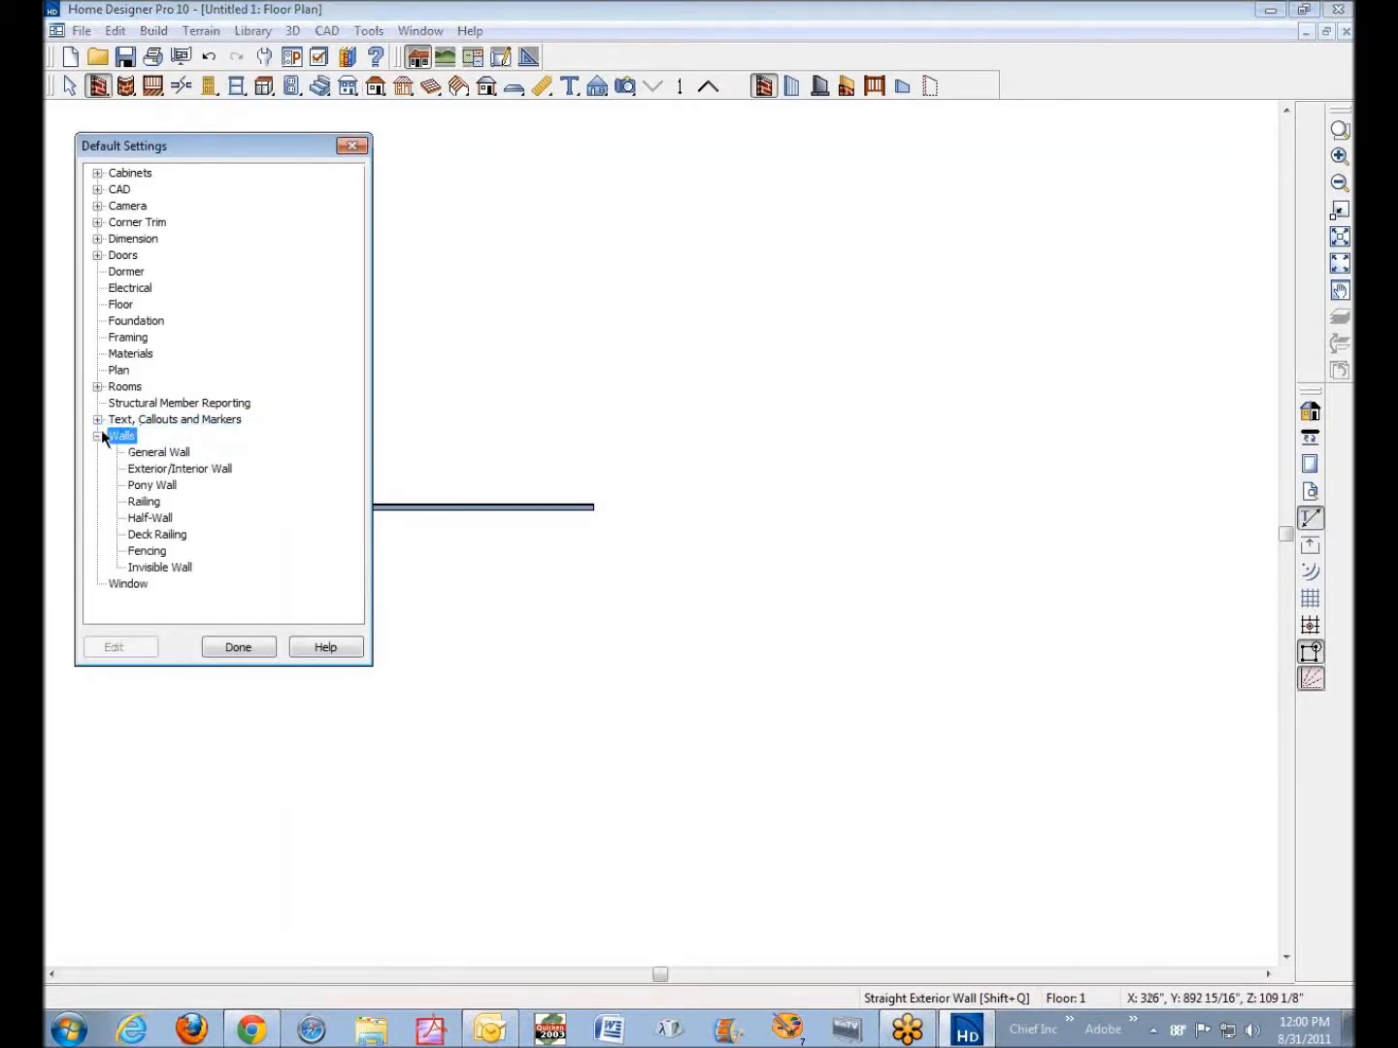
left_click(97, 437)
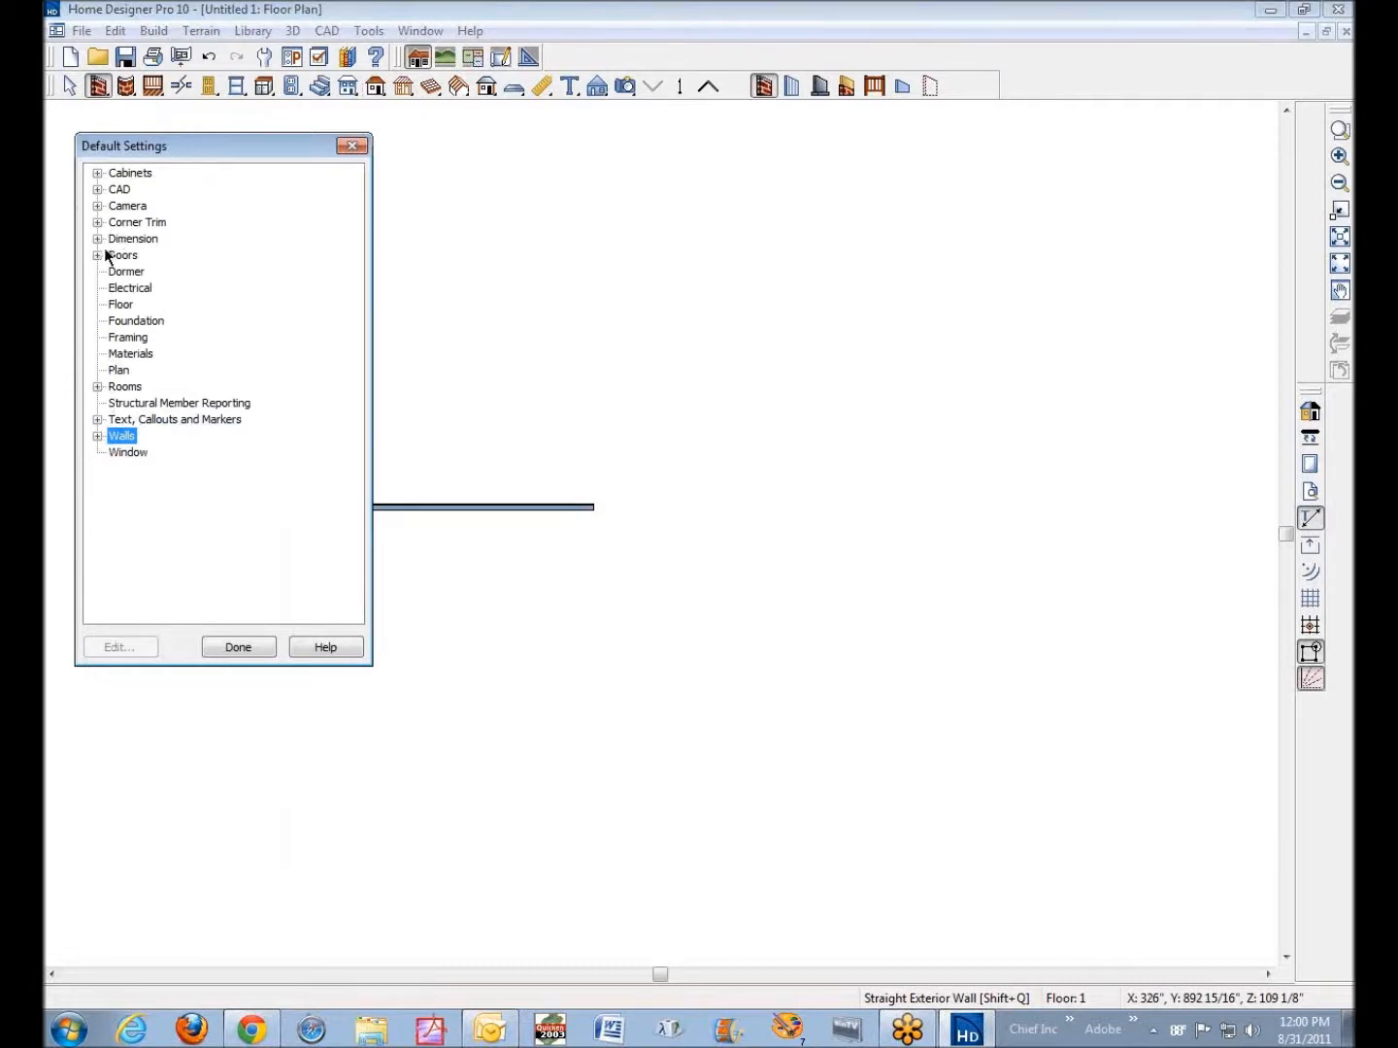
left_click(119, 371)
left_click(117, 647)
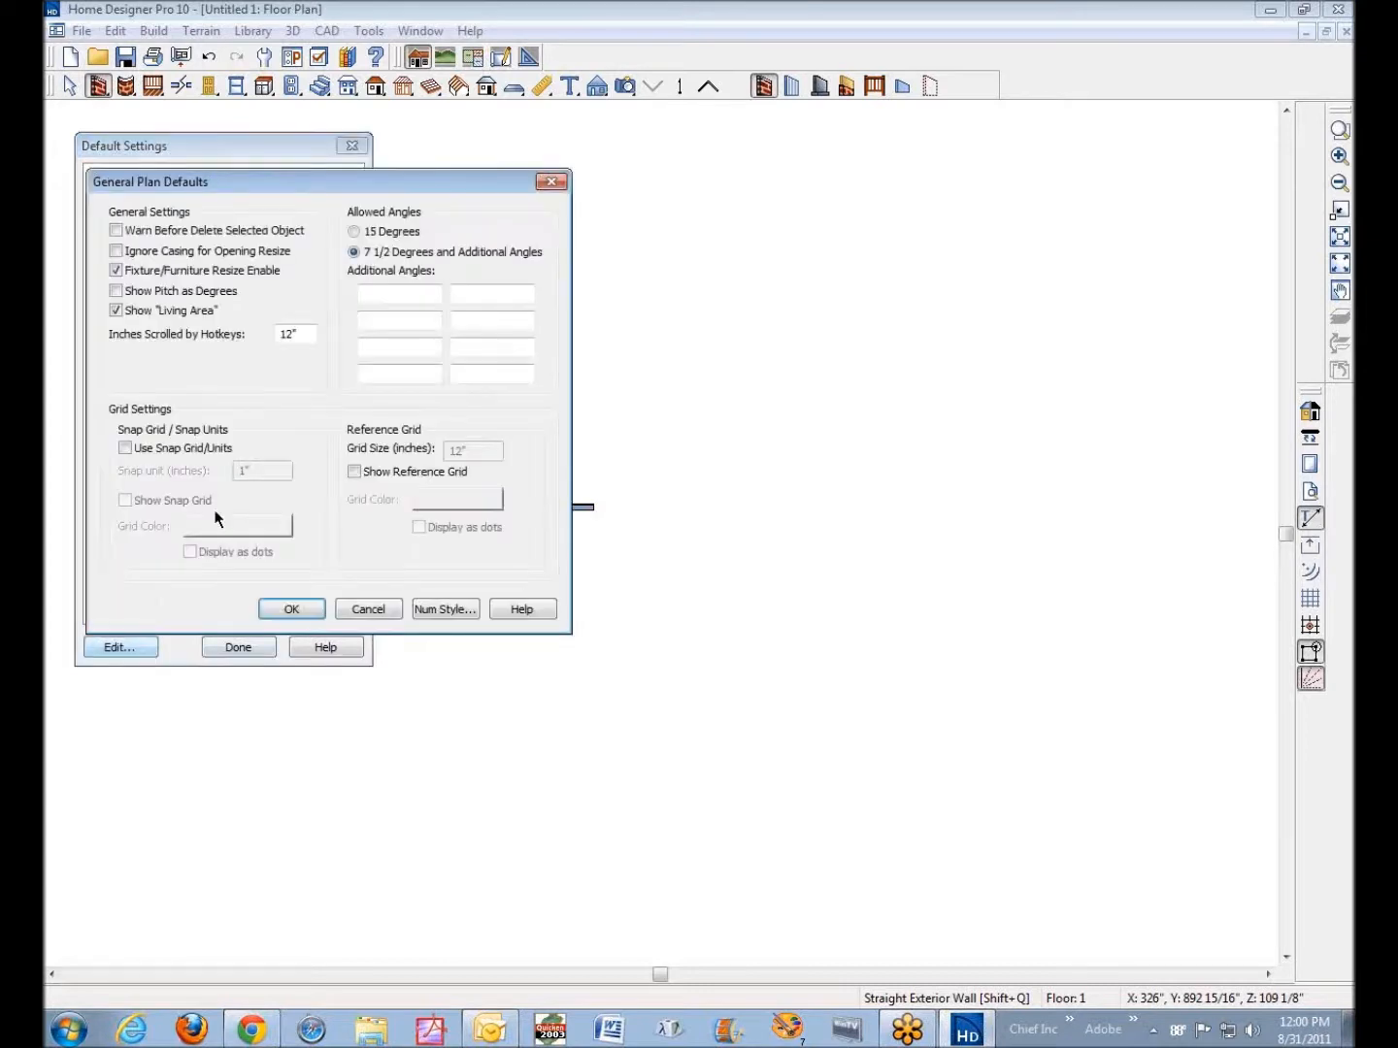
left_click(353, 232)
left_click(316, 610)
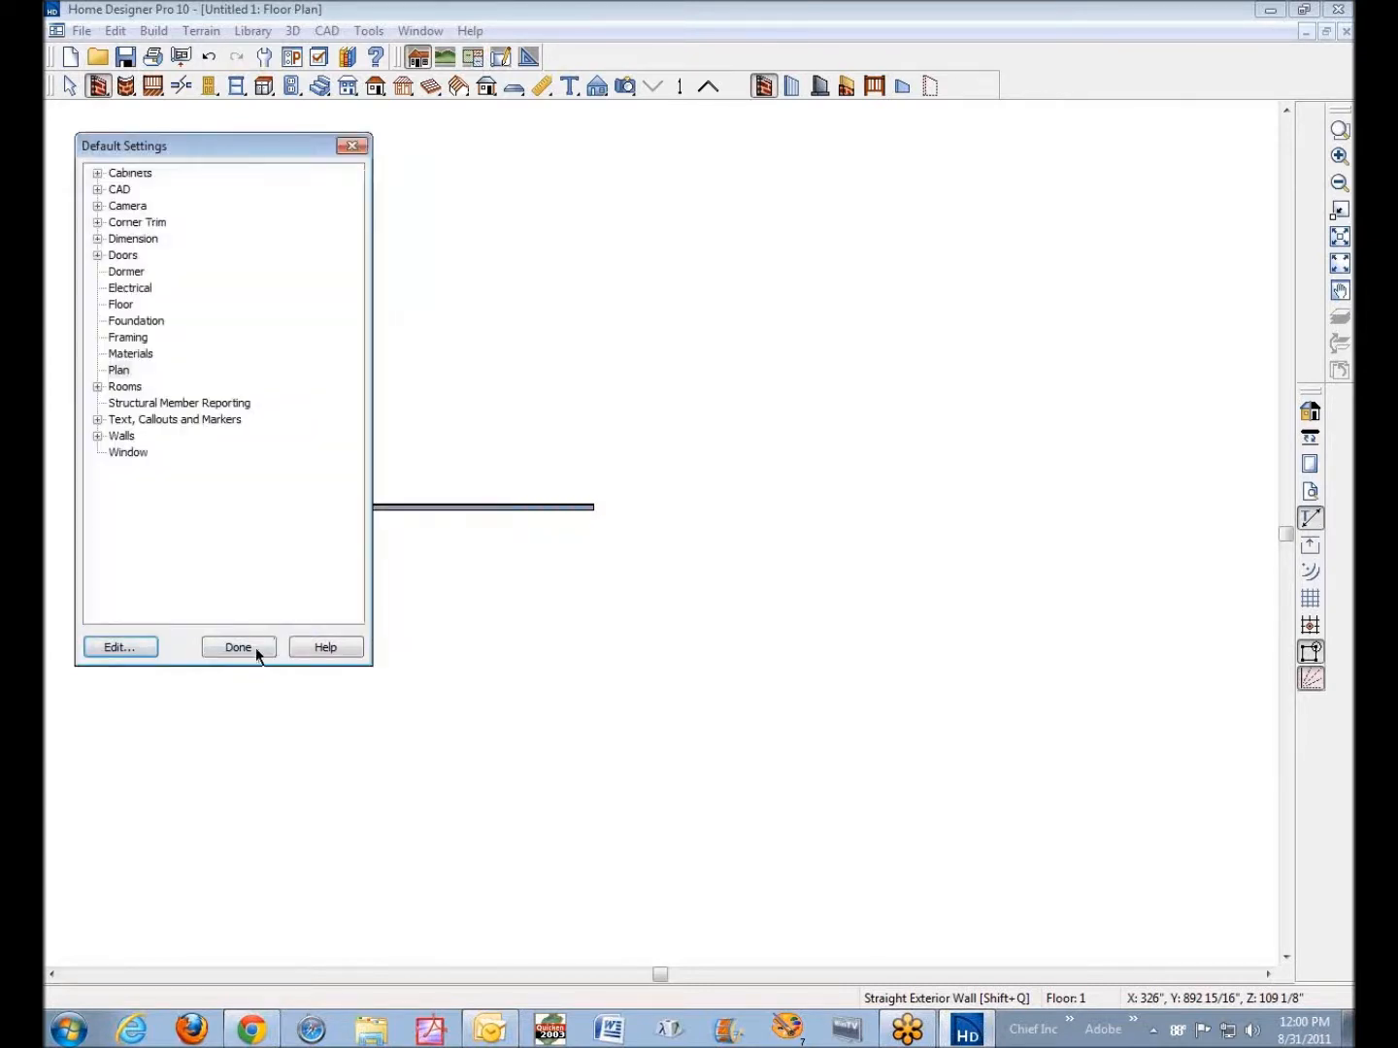
left_click(245, 649)
Test the 15° angle snaps by rotating the exterior wall, leaving it horizontal, and deselect it
right_click(540, 509)
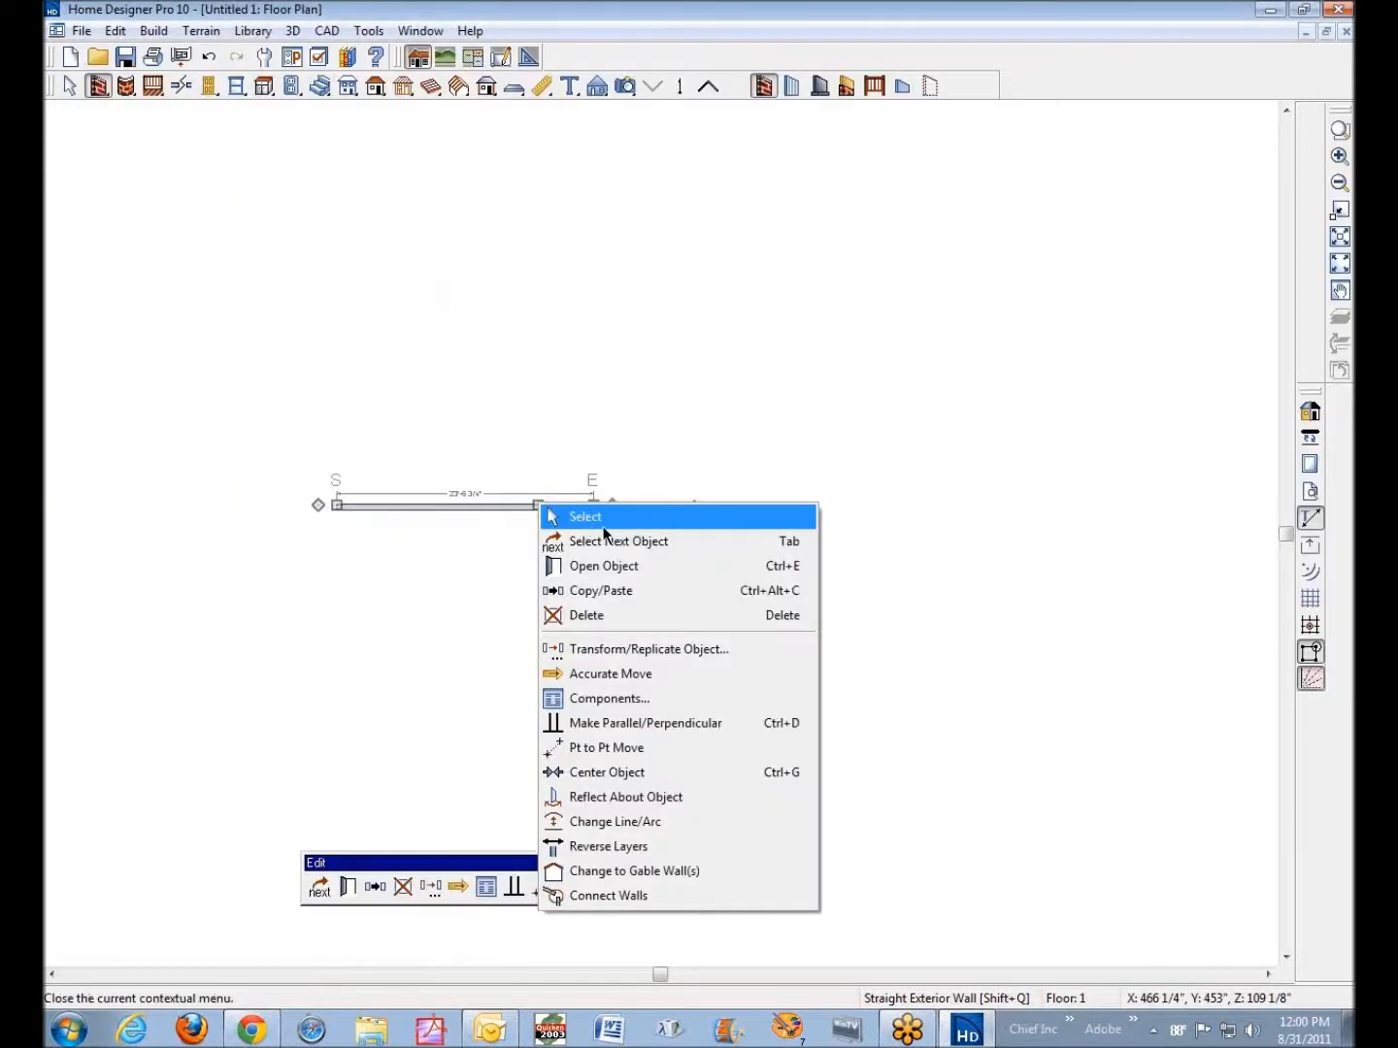
left_click(604, 519)
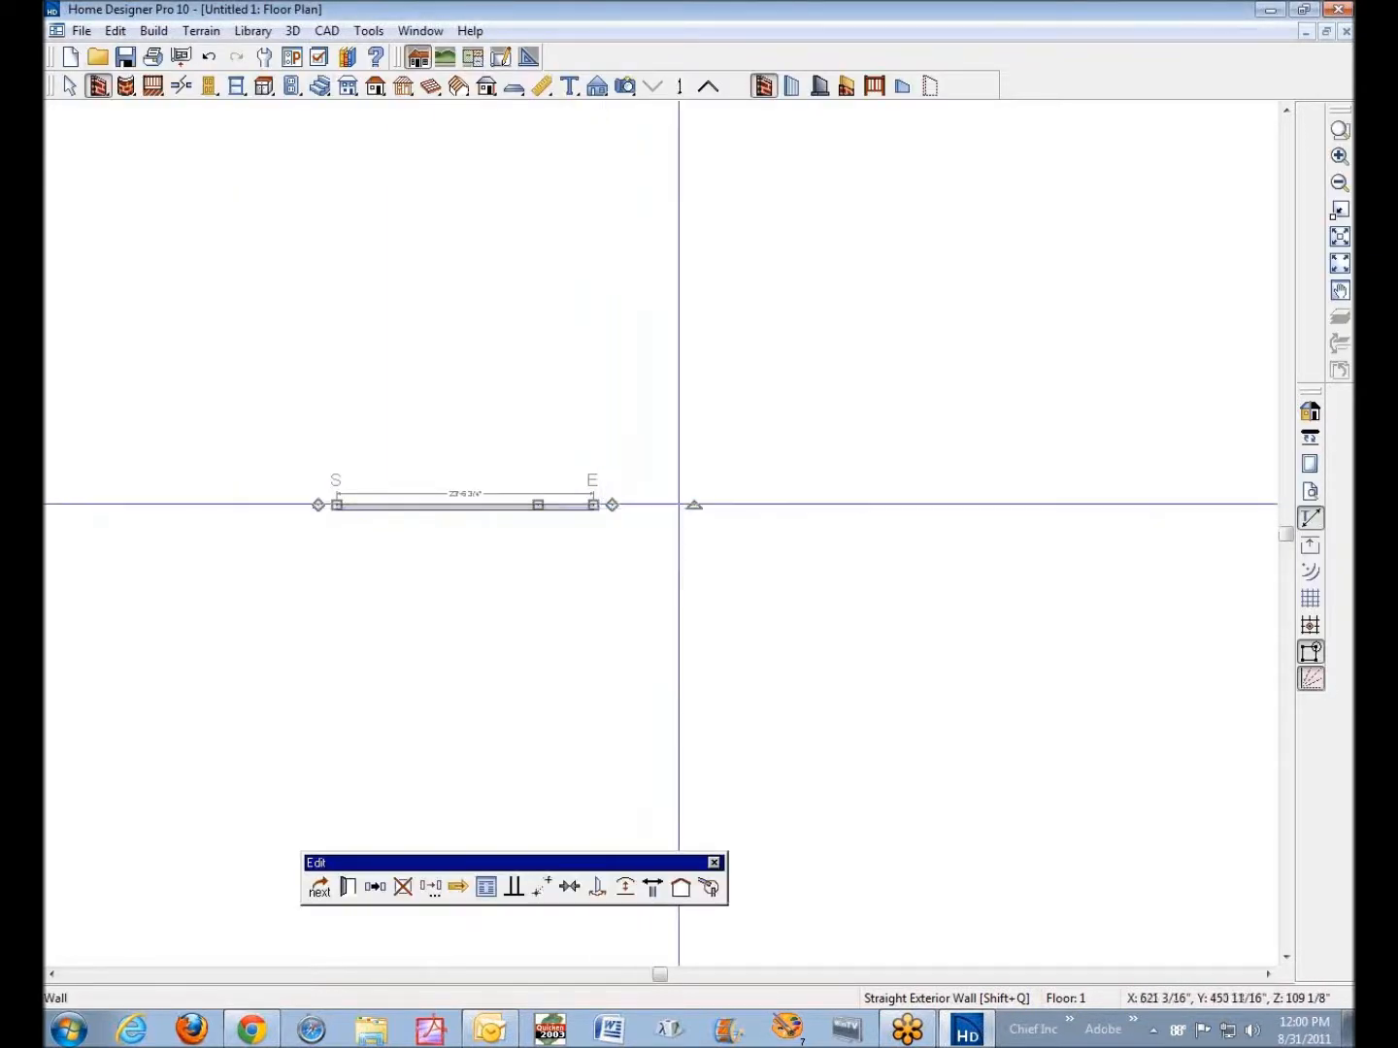
left_click_drag(694, 505, 764, 503)
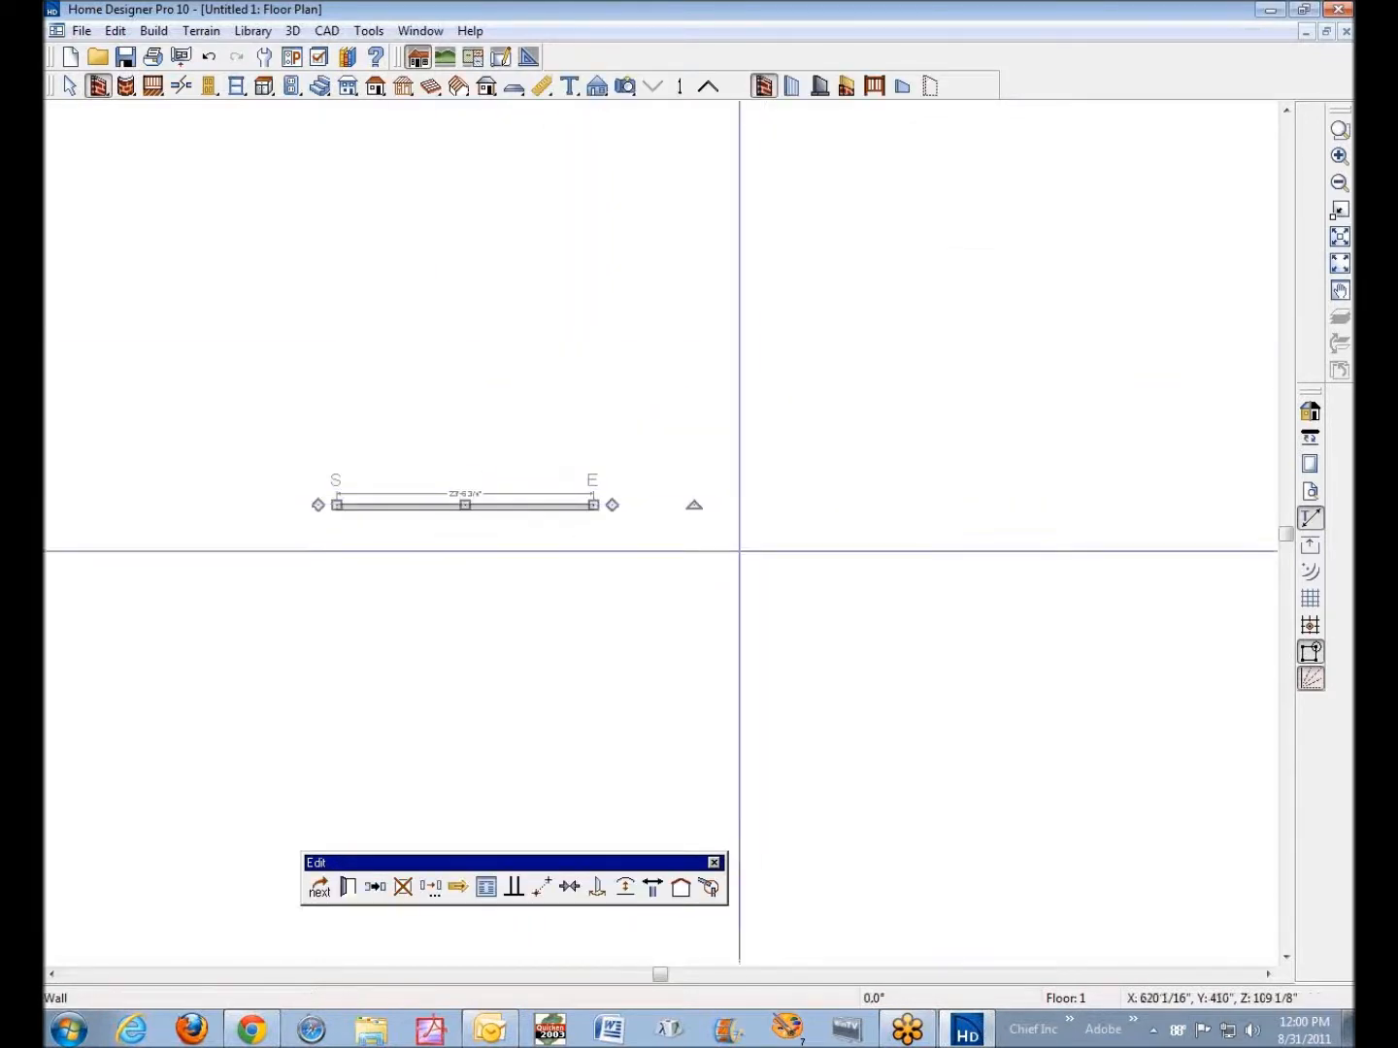
left_click(277, 148)
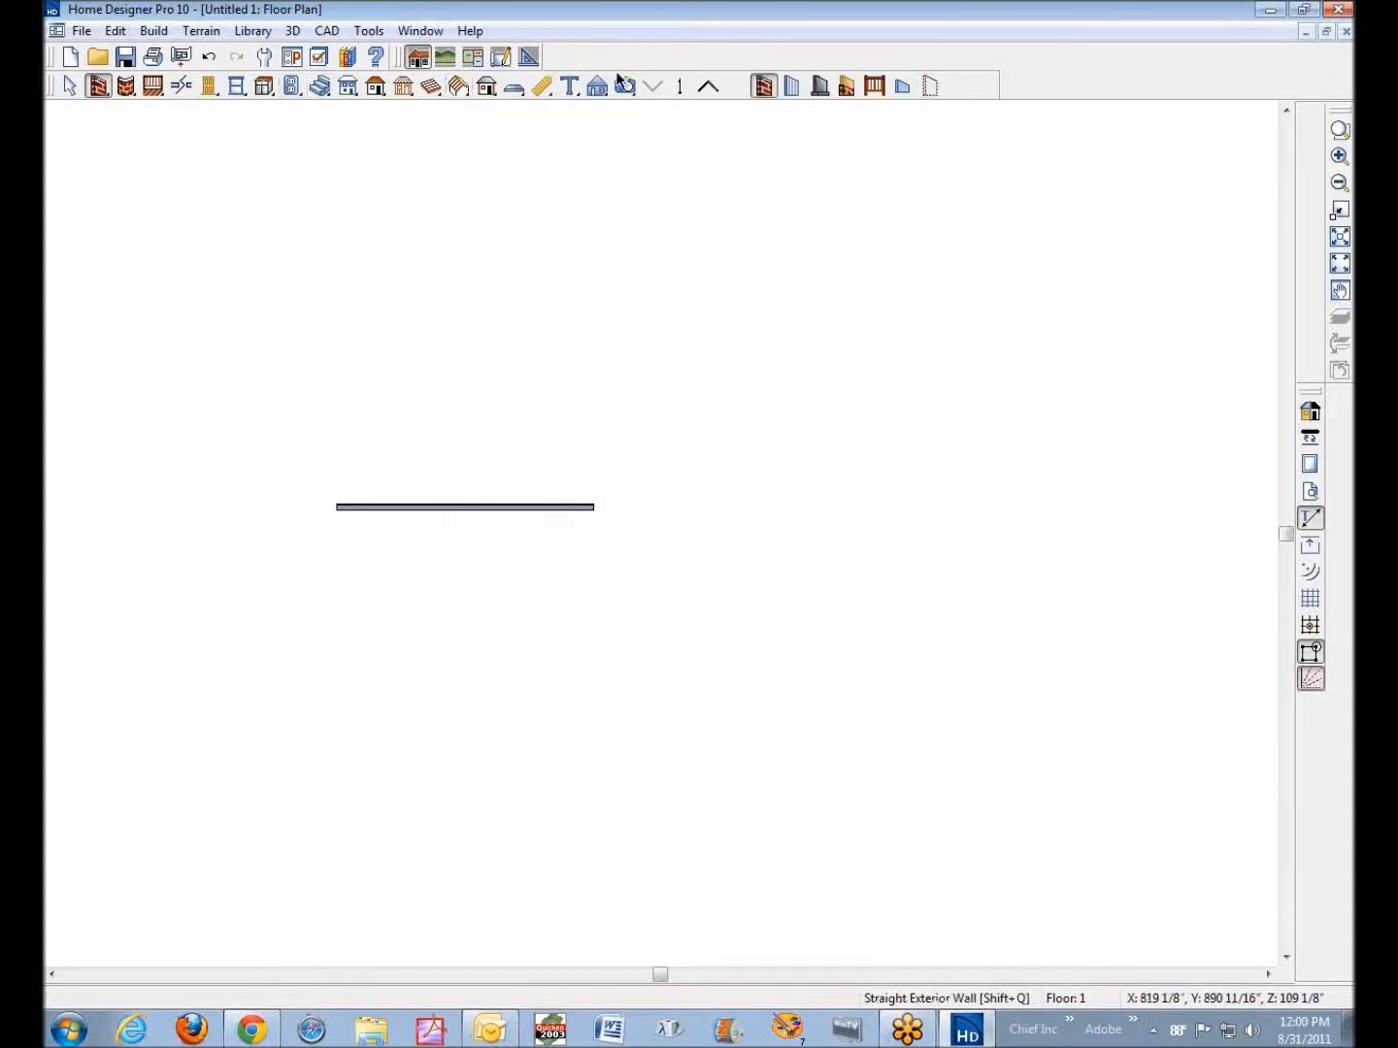
Draw a horizontal CAD line about 29'-9" long above the exterior wall
left_click(535, 59)
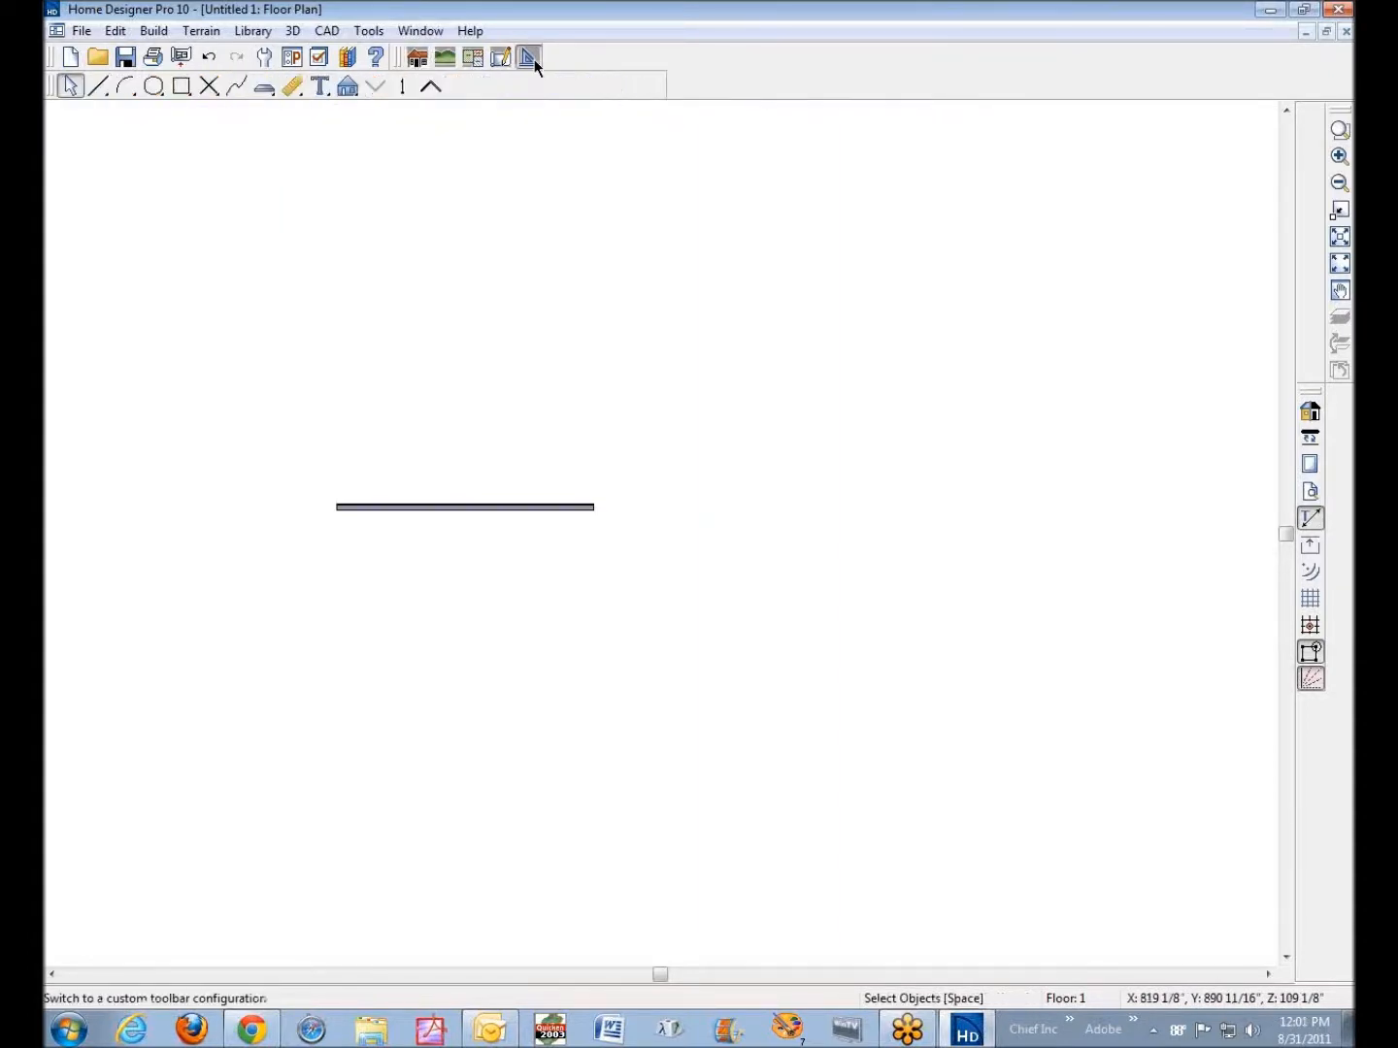
left_click(101, 88)
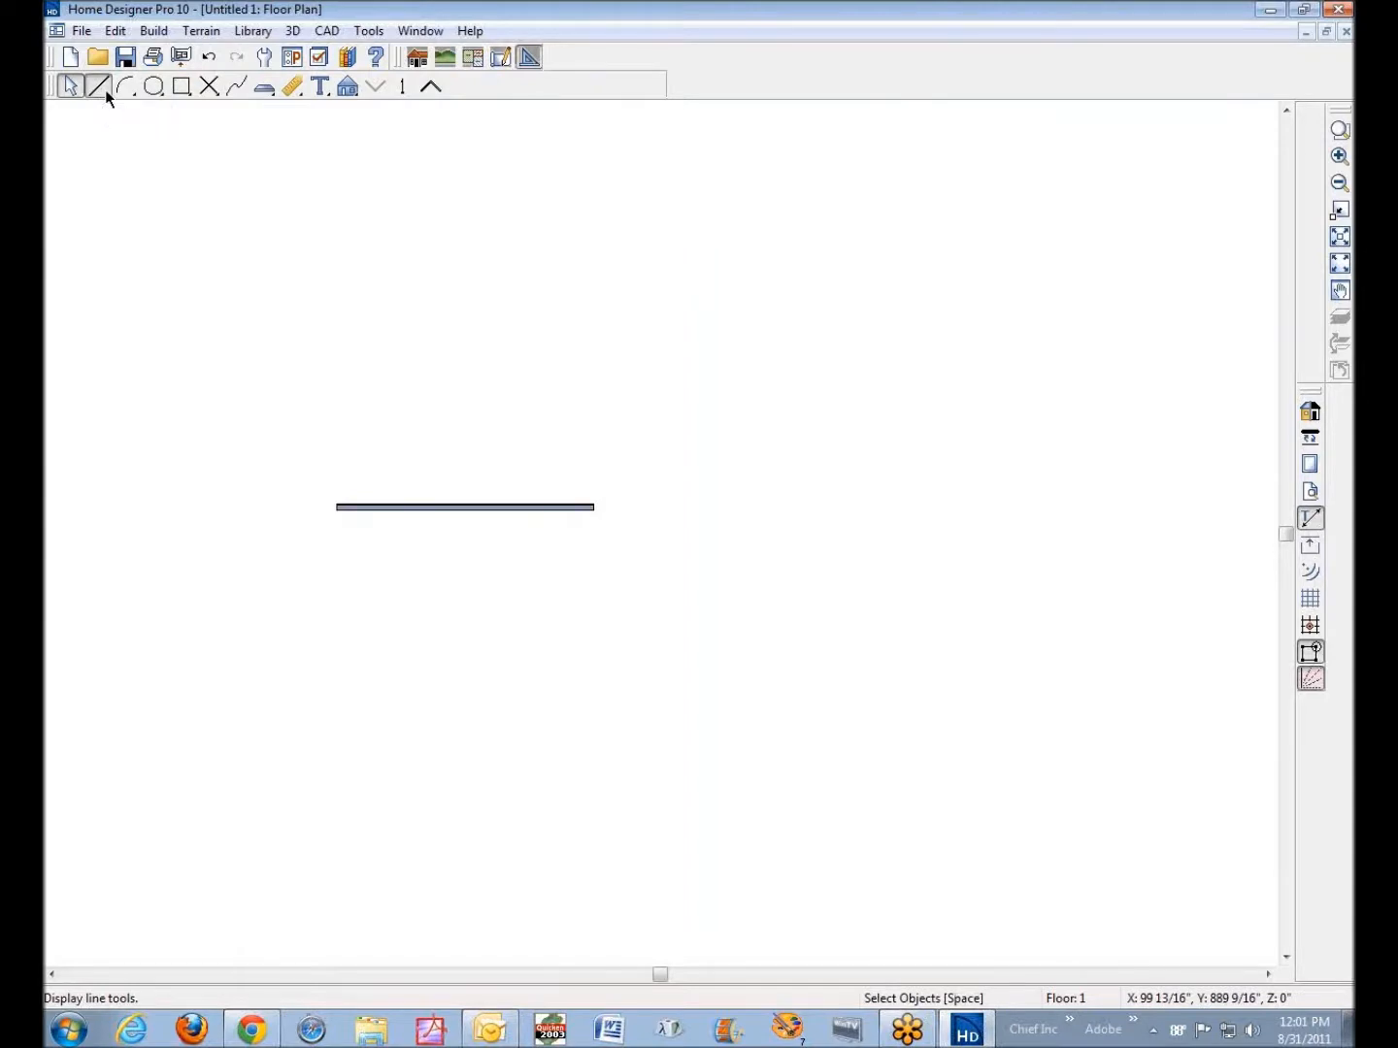
left_click_drag(323, 406, 650, 399)
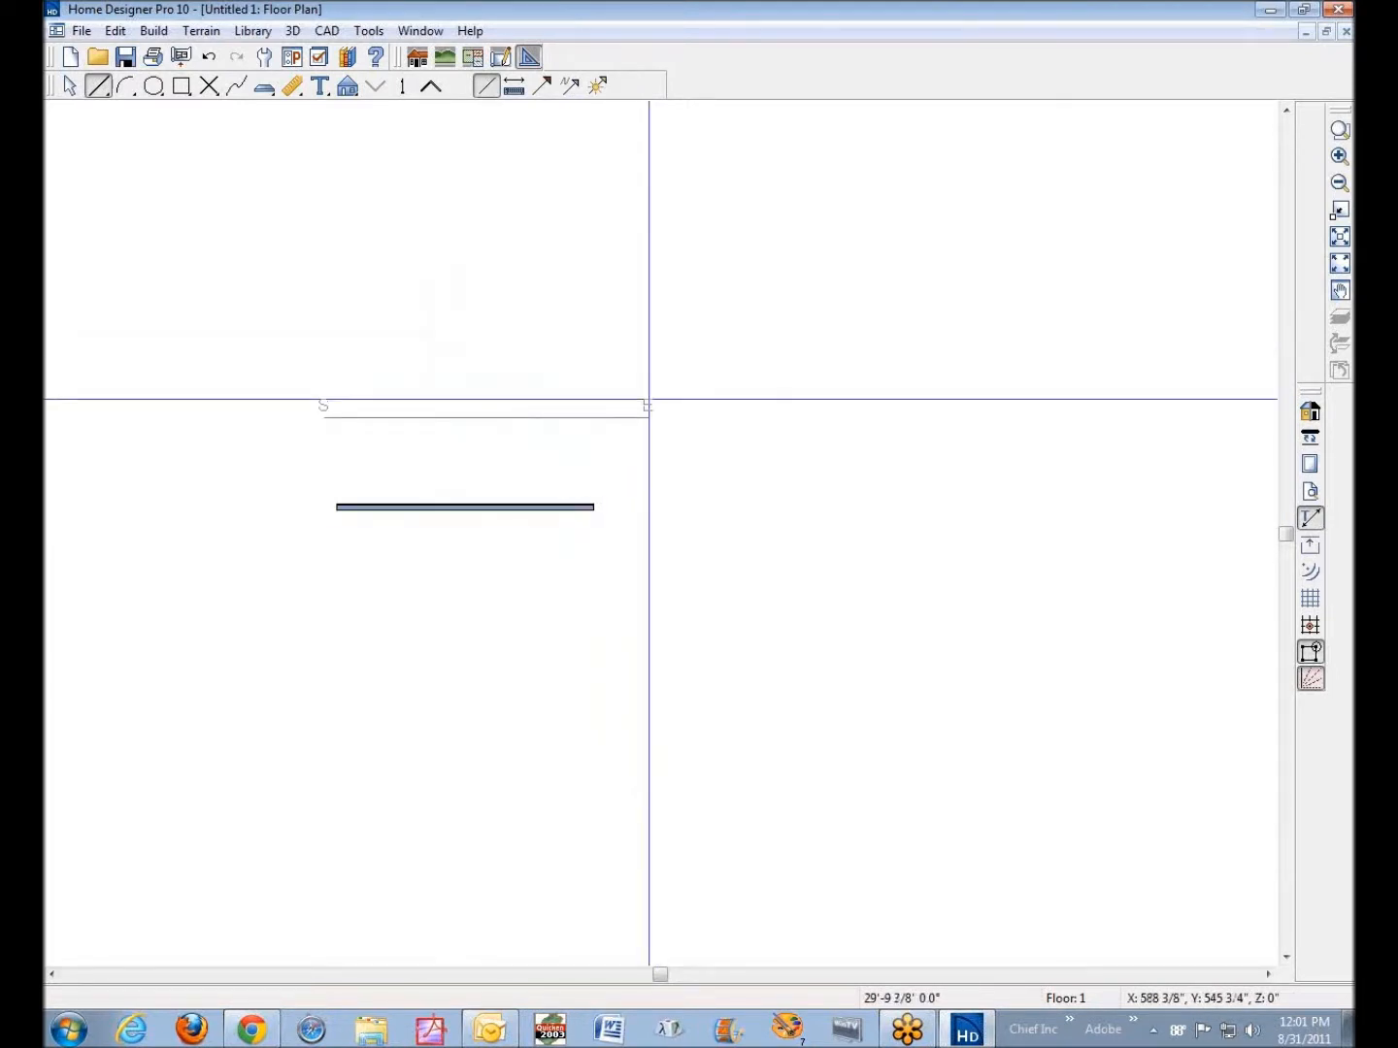
left_click_drag(648, 399, 648, 399)
Turn off angle snaps and rotate the CAD line slightly clockwise off horizontal
left_click(1301, 679)
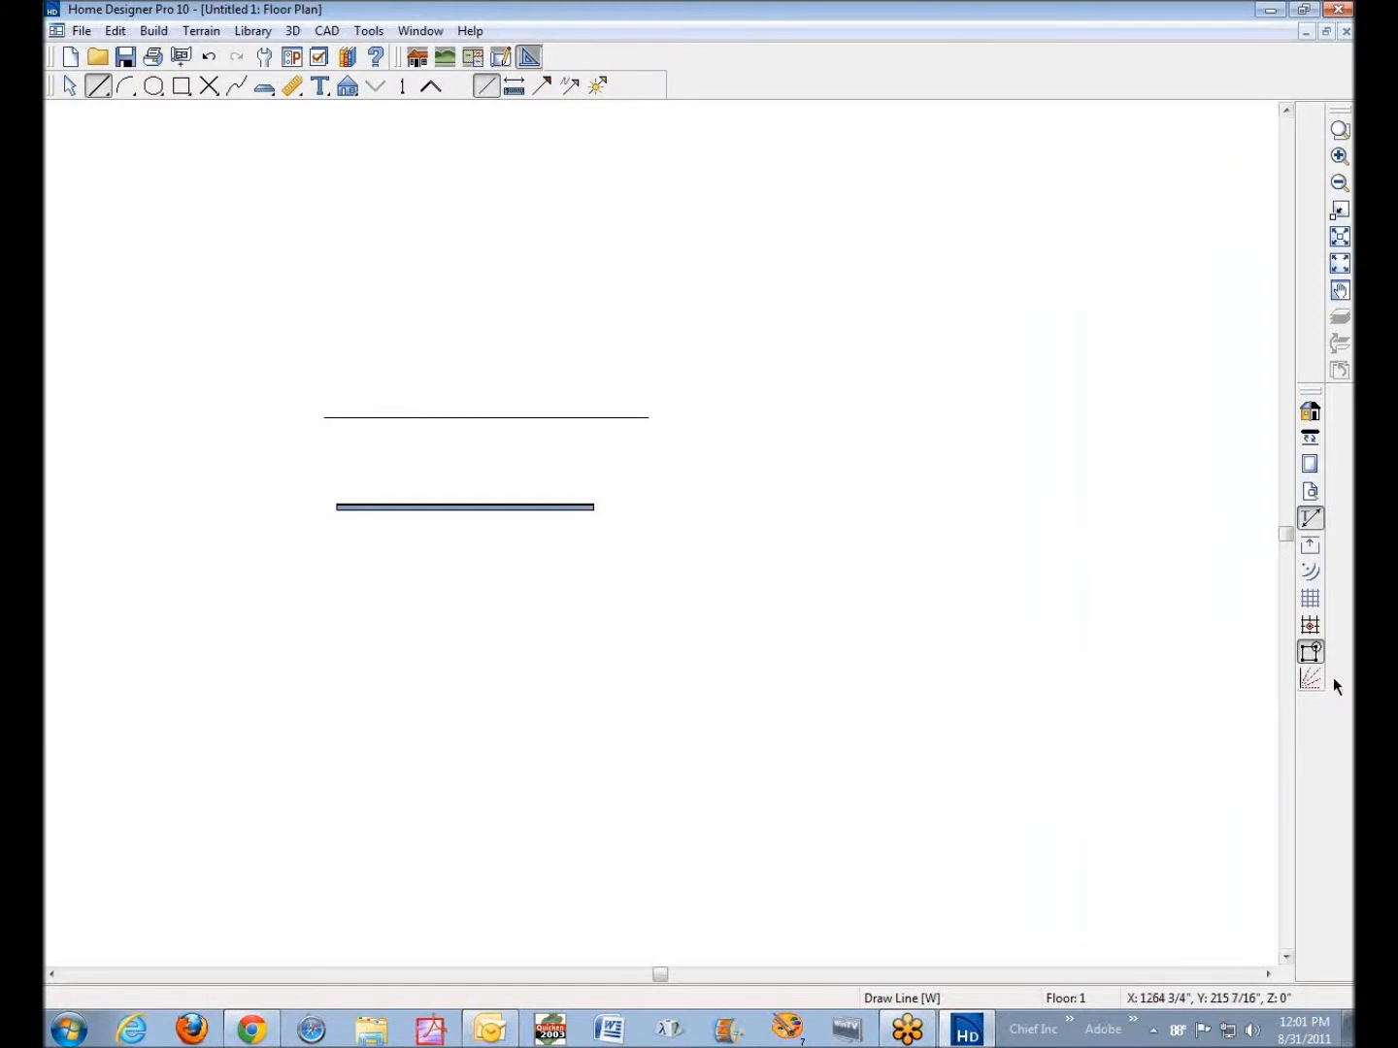
right_click(598, 417)
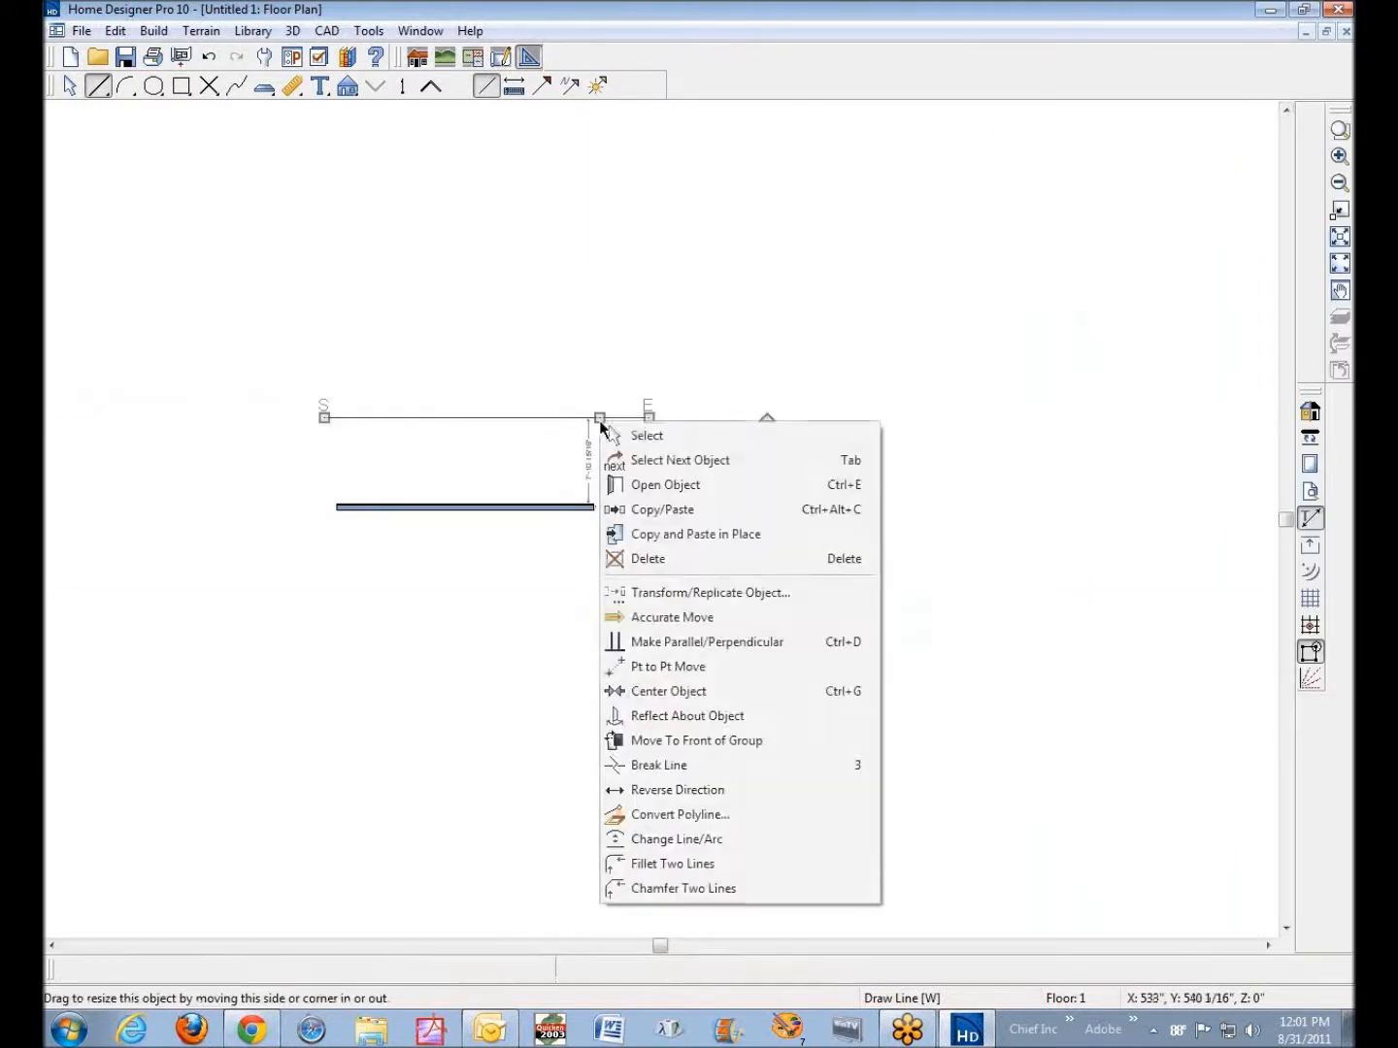
left_click(610, 436)
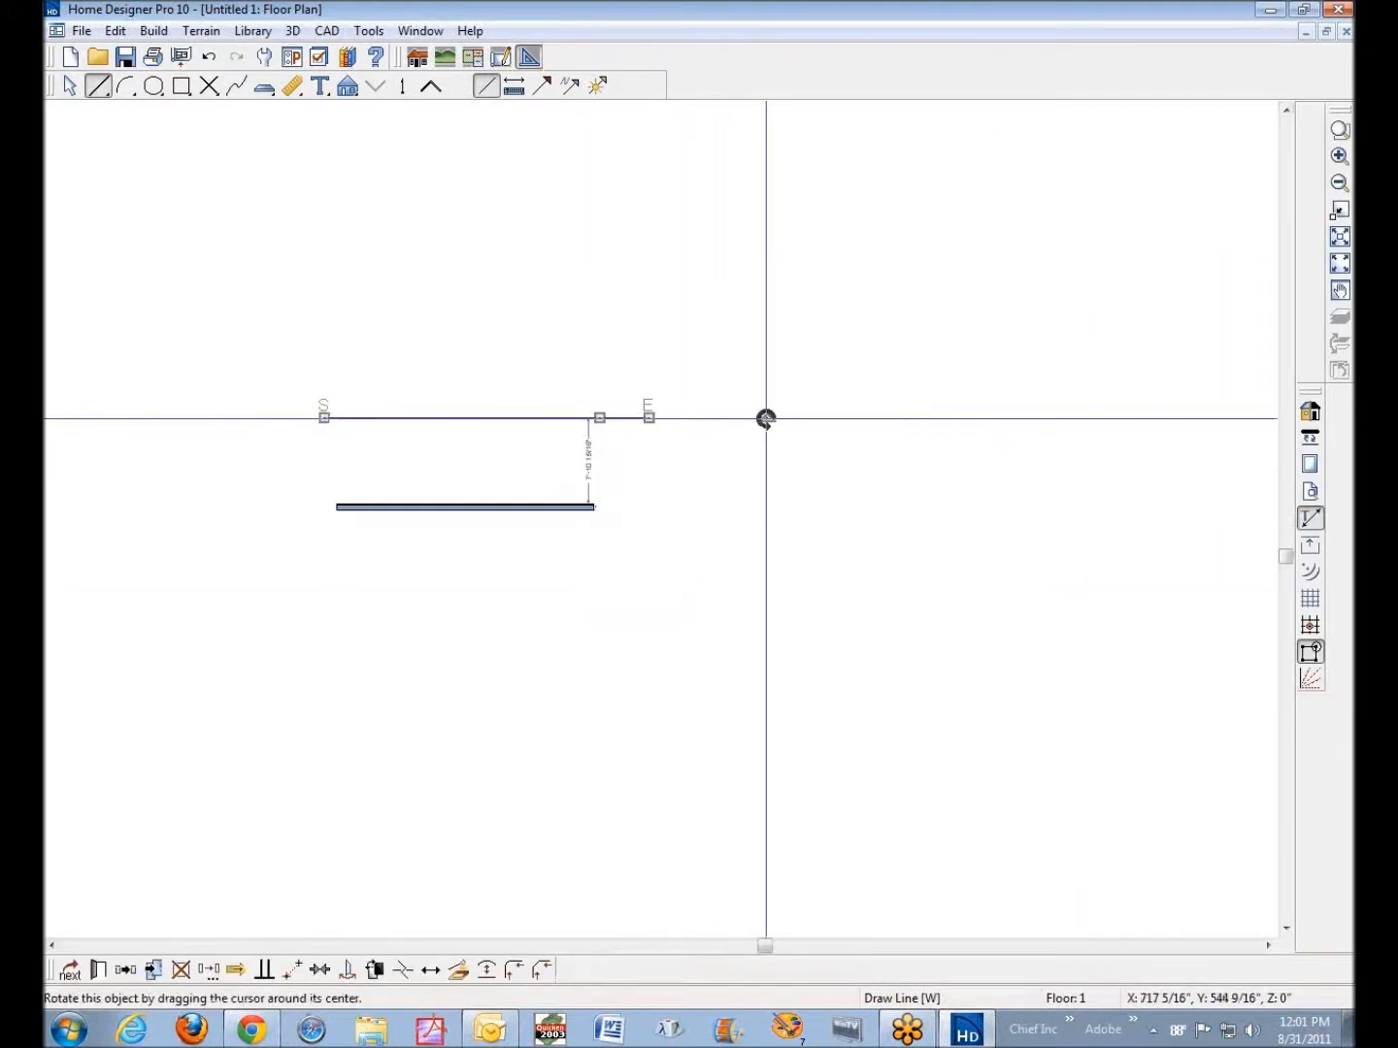
mouse_move(766, 418)
left_mouse_down()
mouse_move(765, 440)
mouse_move(772, 389)
mouse_move(779, 432)
left_mouse_up()
Rotate the exterior wall about 1.19° counterclockwise off horizontal
right_click(587, 508)
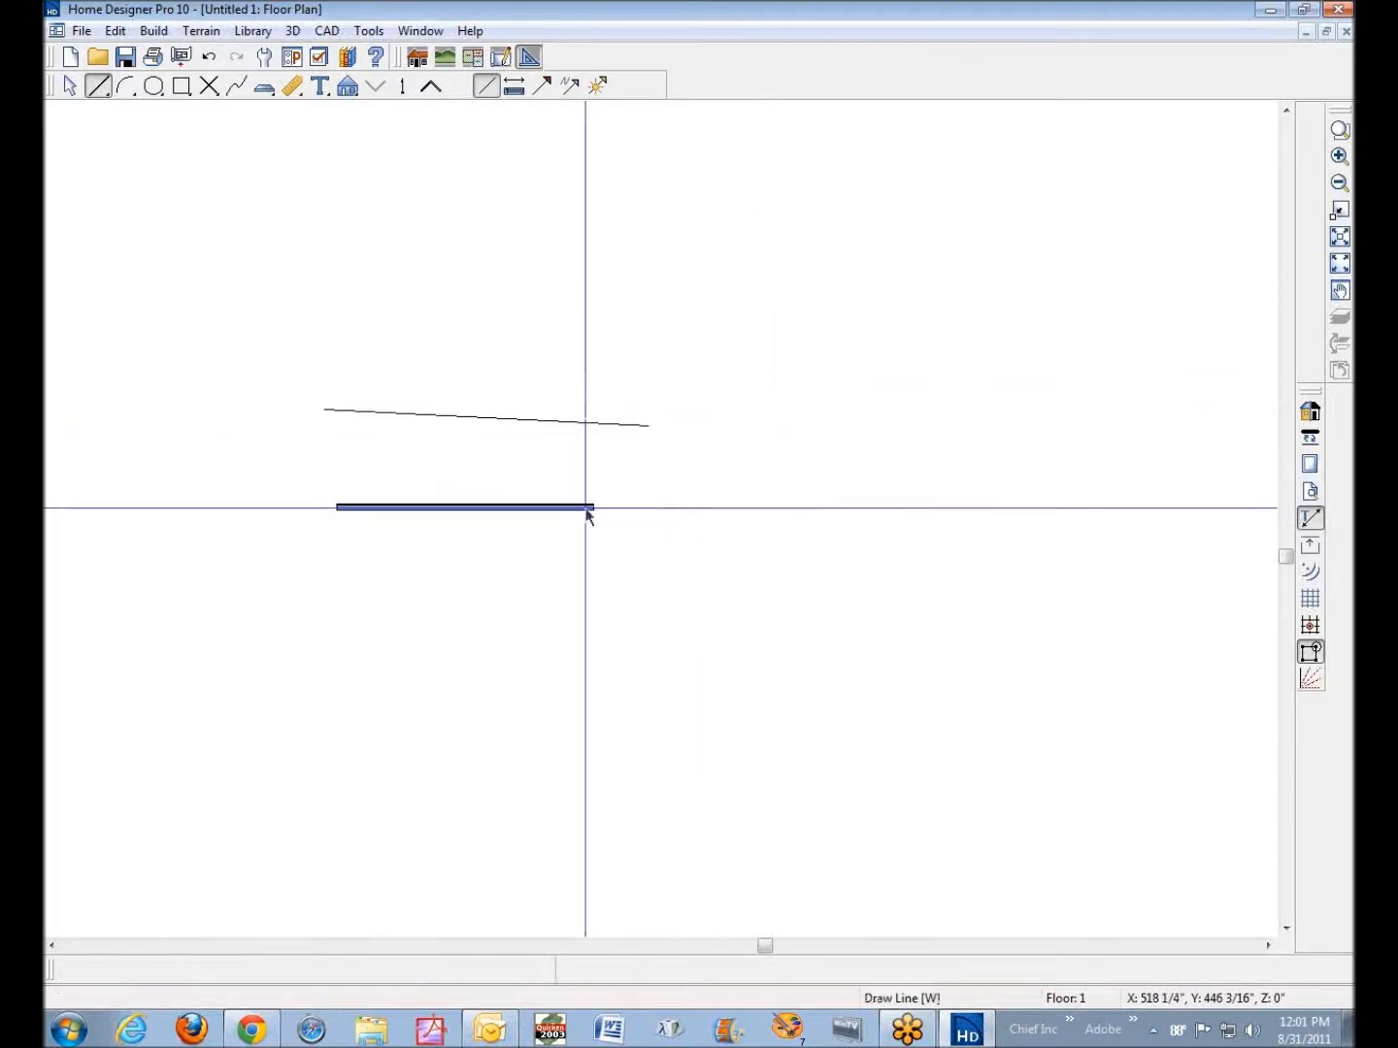
left_click(633, 520)
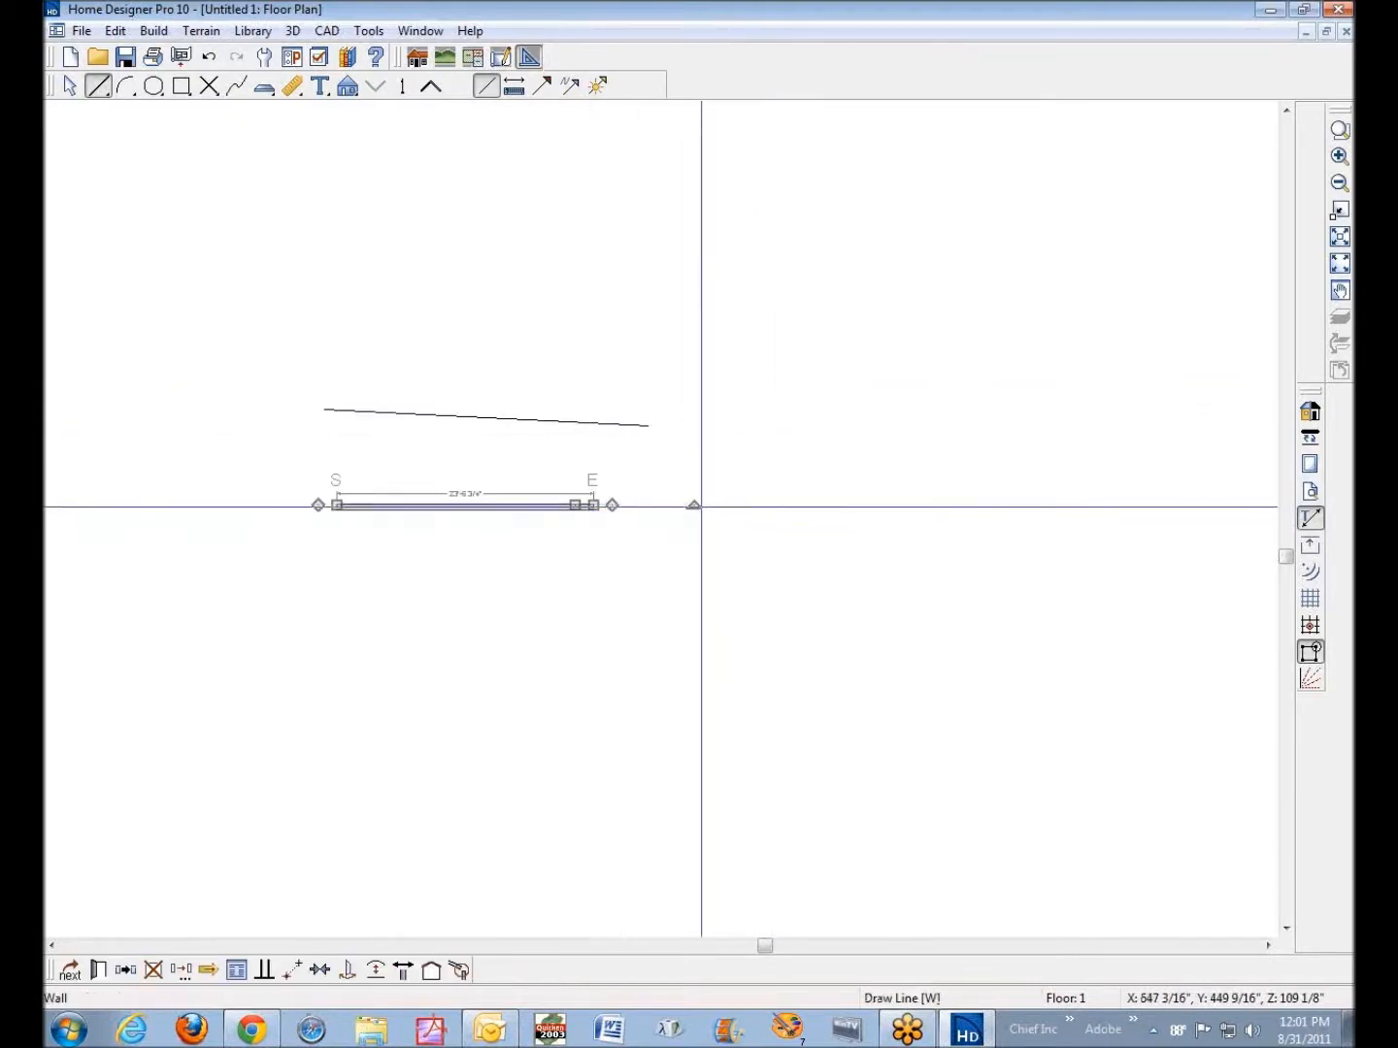
mouse_move(696, 505)
left_mouse_down()
mouse_move(705, 534)
mouse_move(712, 452)
mouse_move(723, 465)
mouse_move(695, 548)
mouse_move(712, 483)
mouse_move(710, 510)
mouse_move(712, 495)
left_mouse_up()
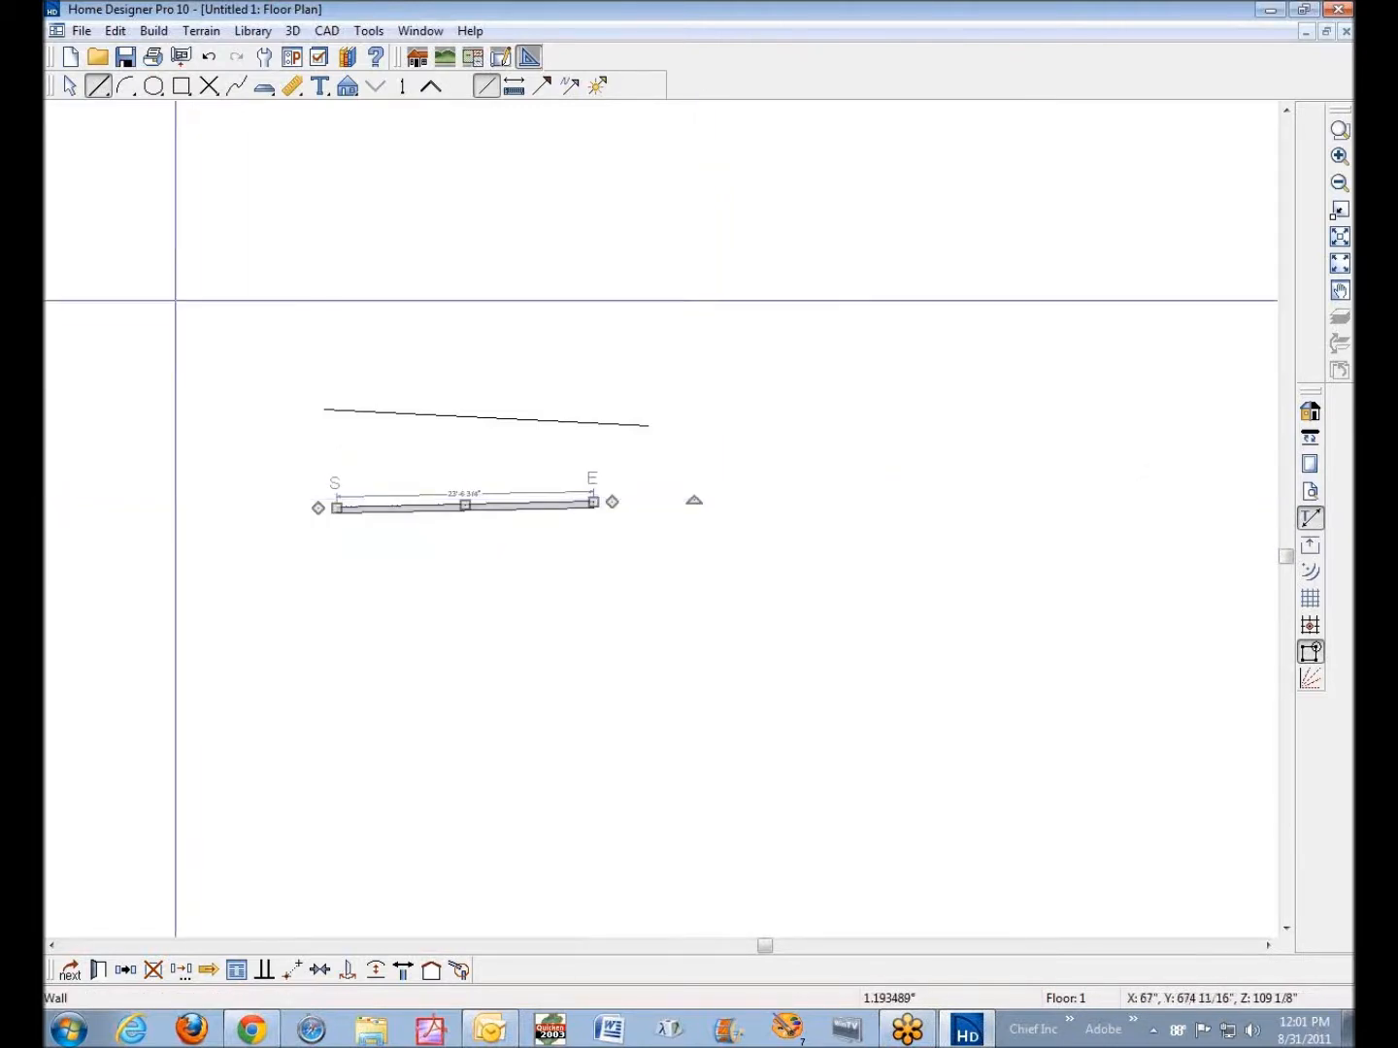
Draw a second horizontal CAD line about 328" long above the tilted line
left_click(100, 88)
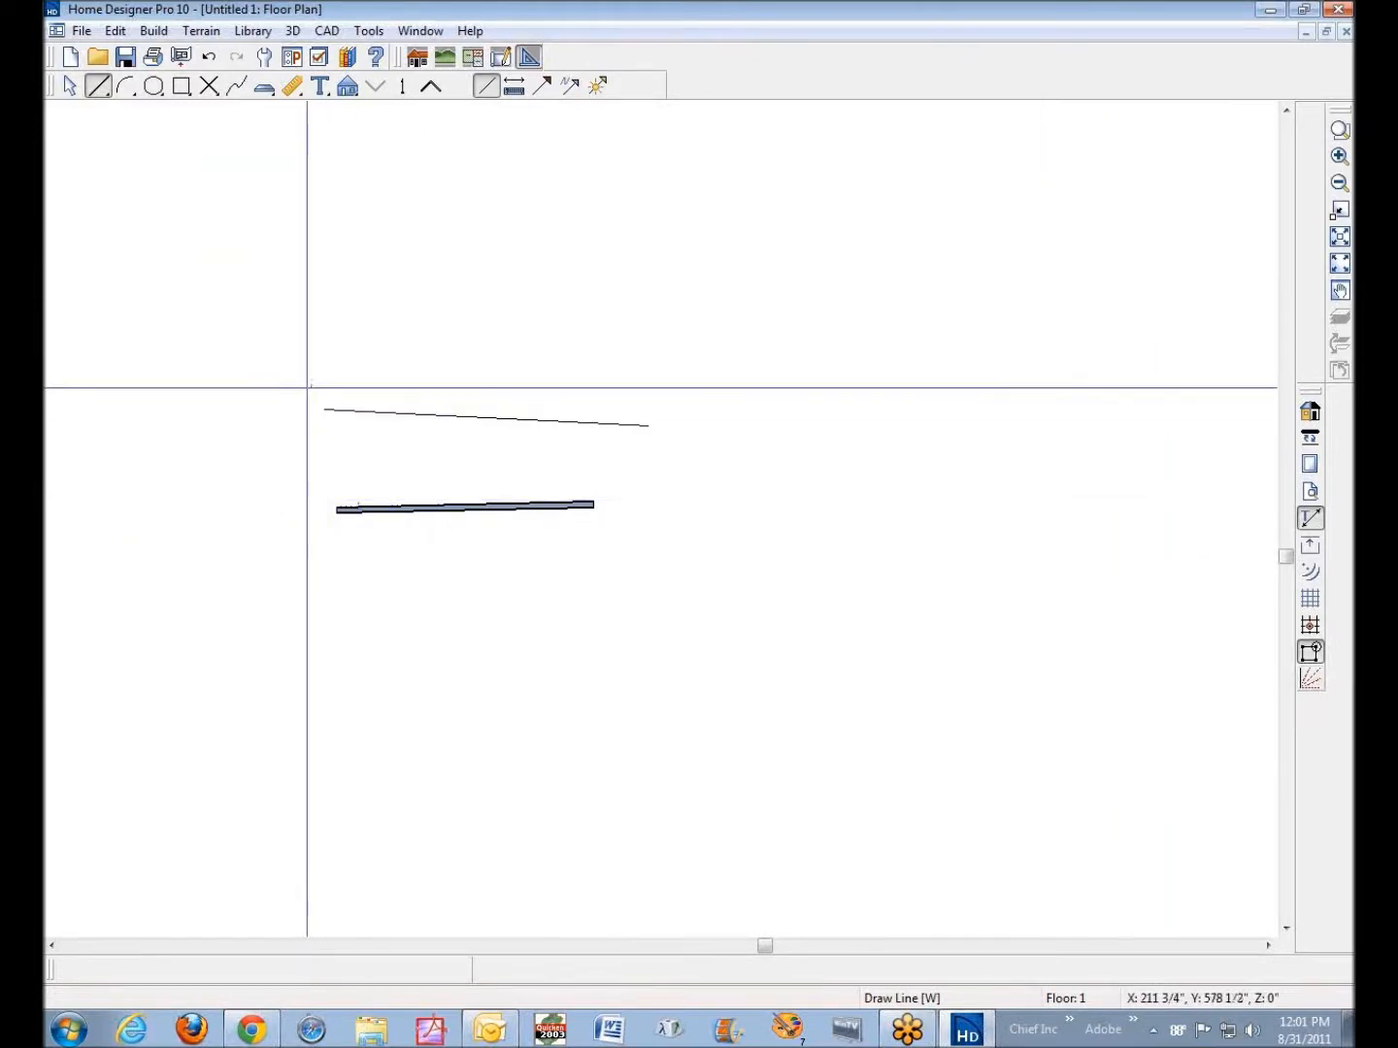
mouse_move(340, 335)
left_mouse_down()
mouse_move(512, 336)
mouse_move(590, 319)
mouse_move(637, 336)
left_mouse_up()
Review the upper CAD line's length, angle and line style in its specification, cancelling without changes
left_click(564, 336)
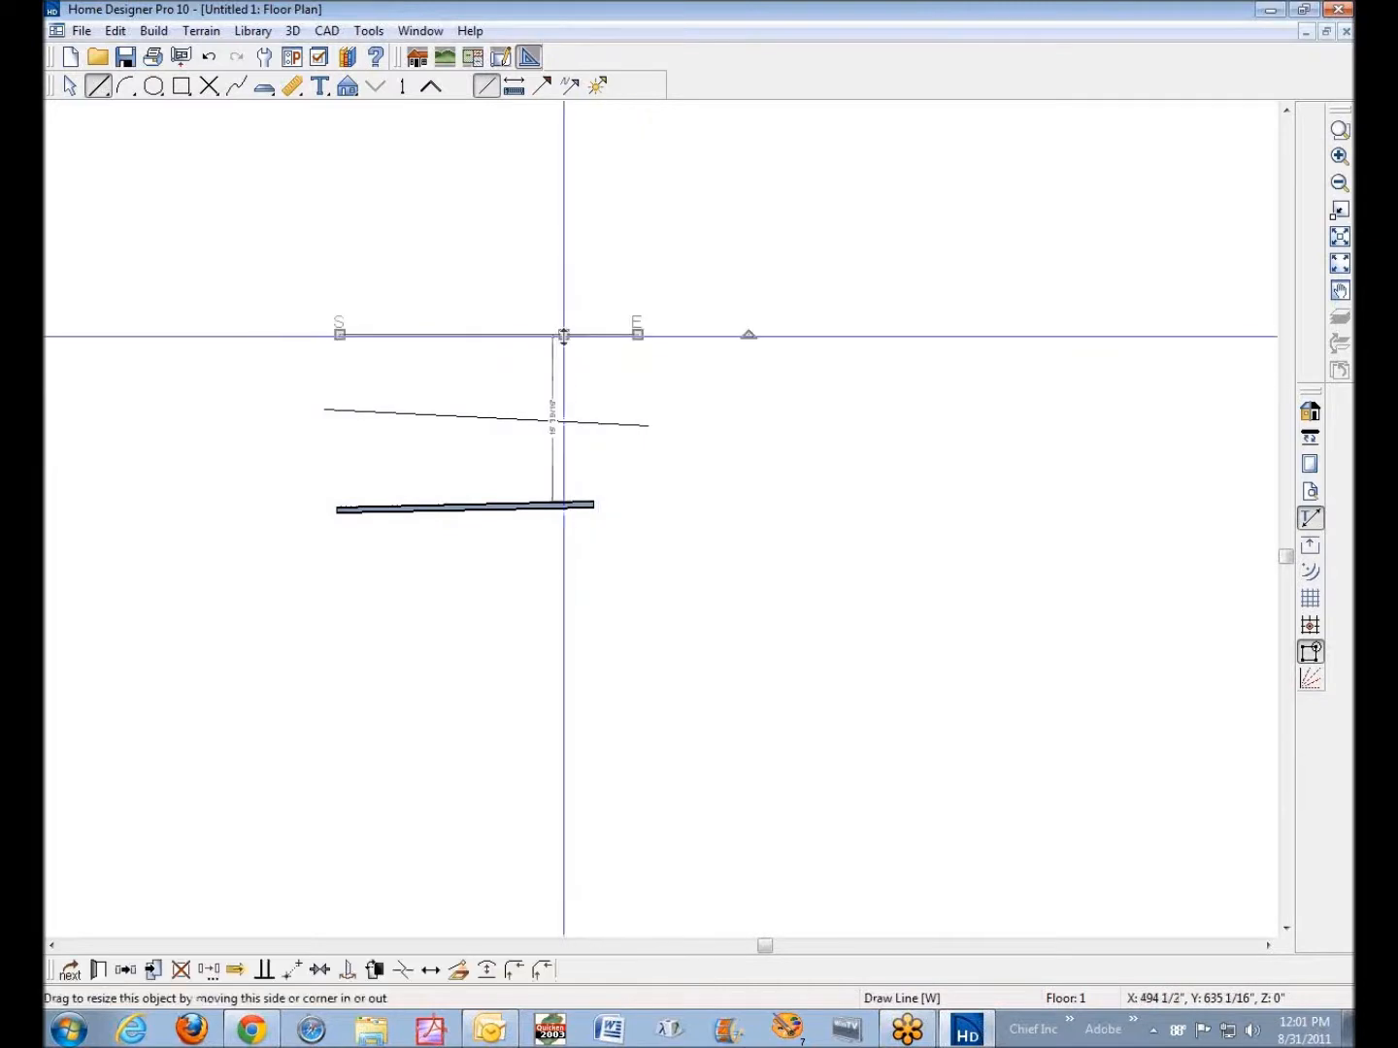
left_click(99, 970)
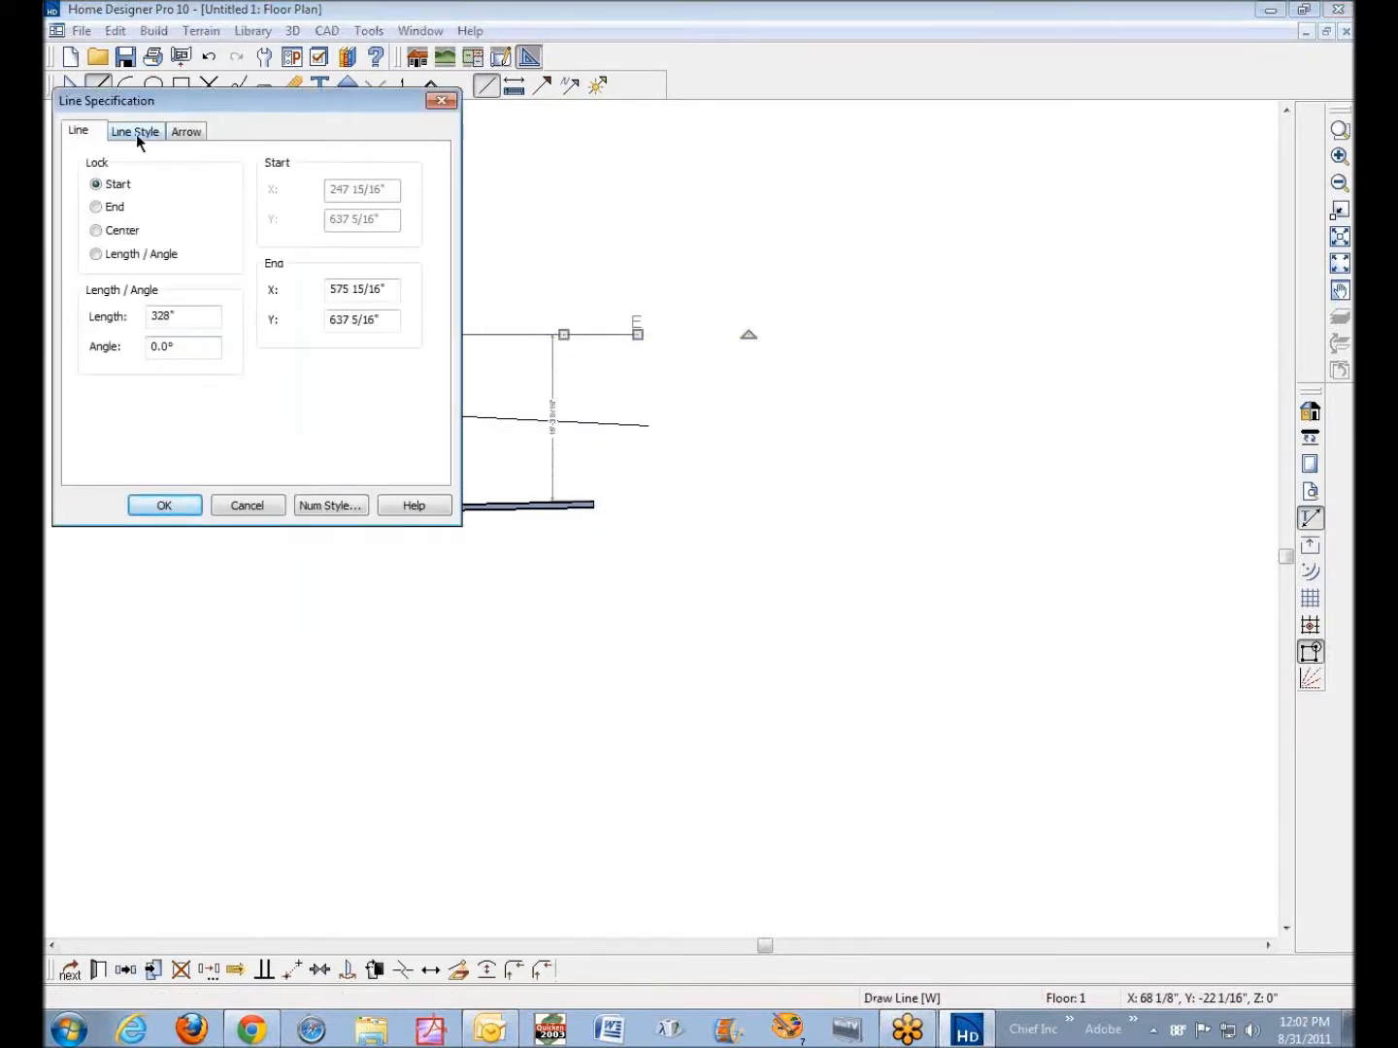
left_click(136, 132)
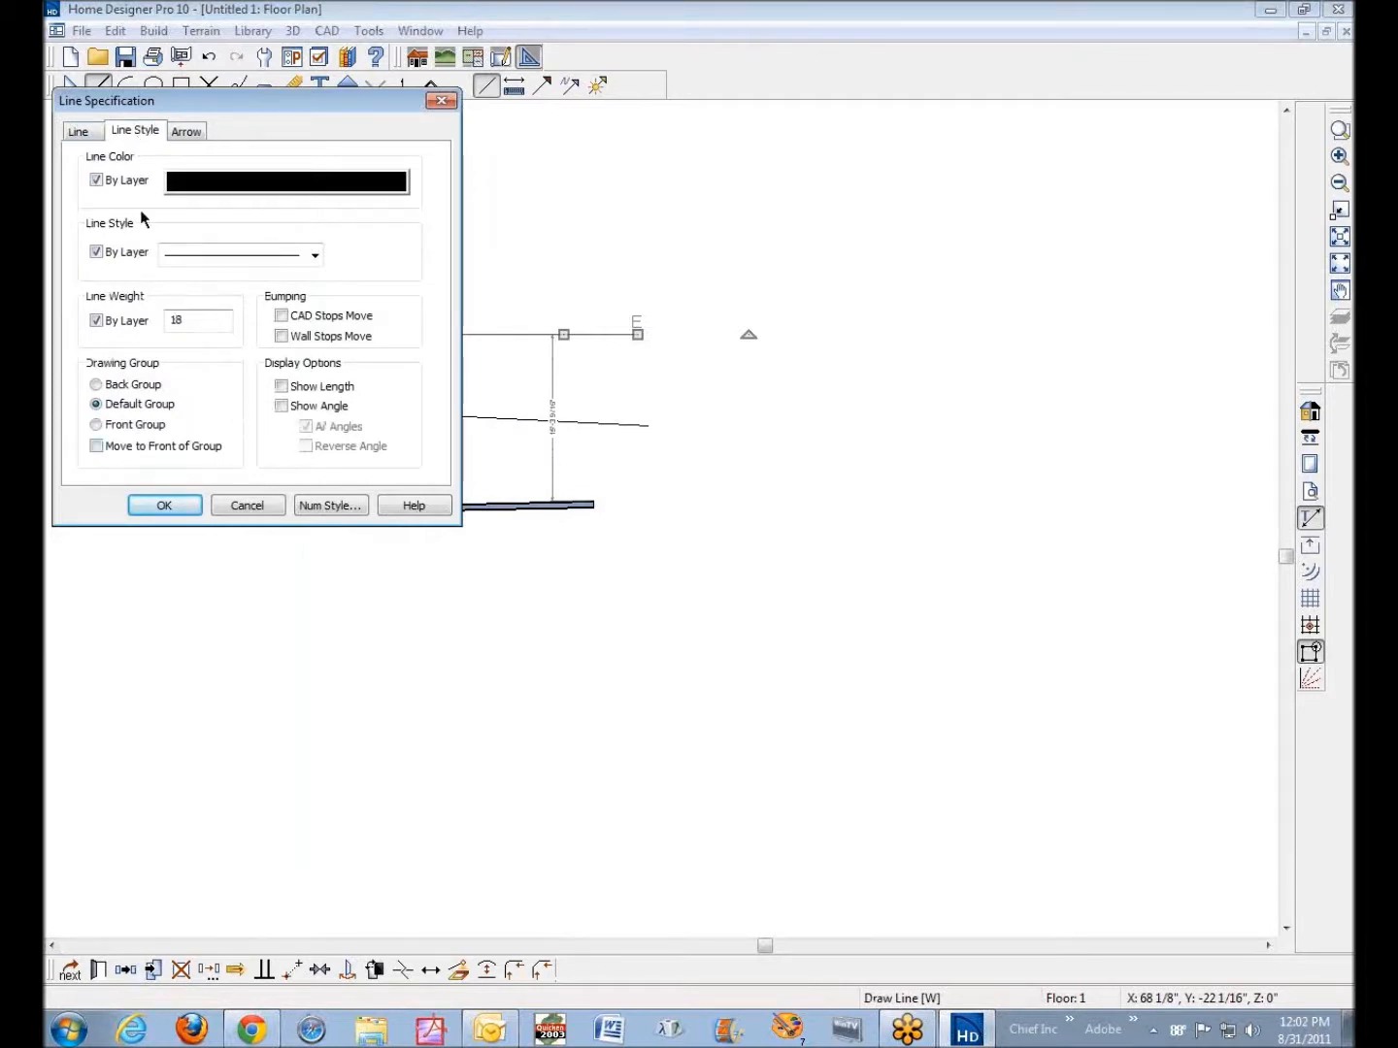
left_click(79, 134)
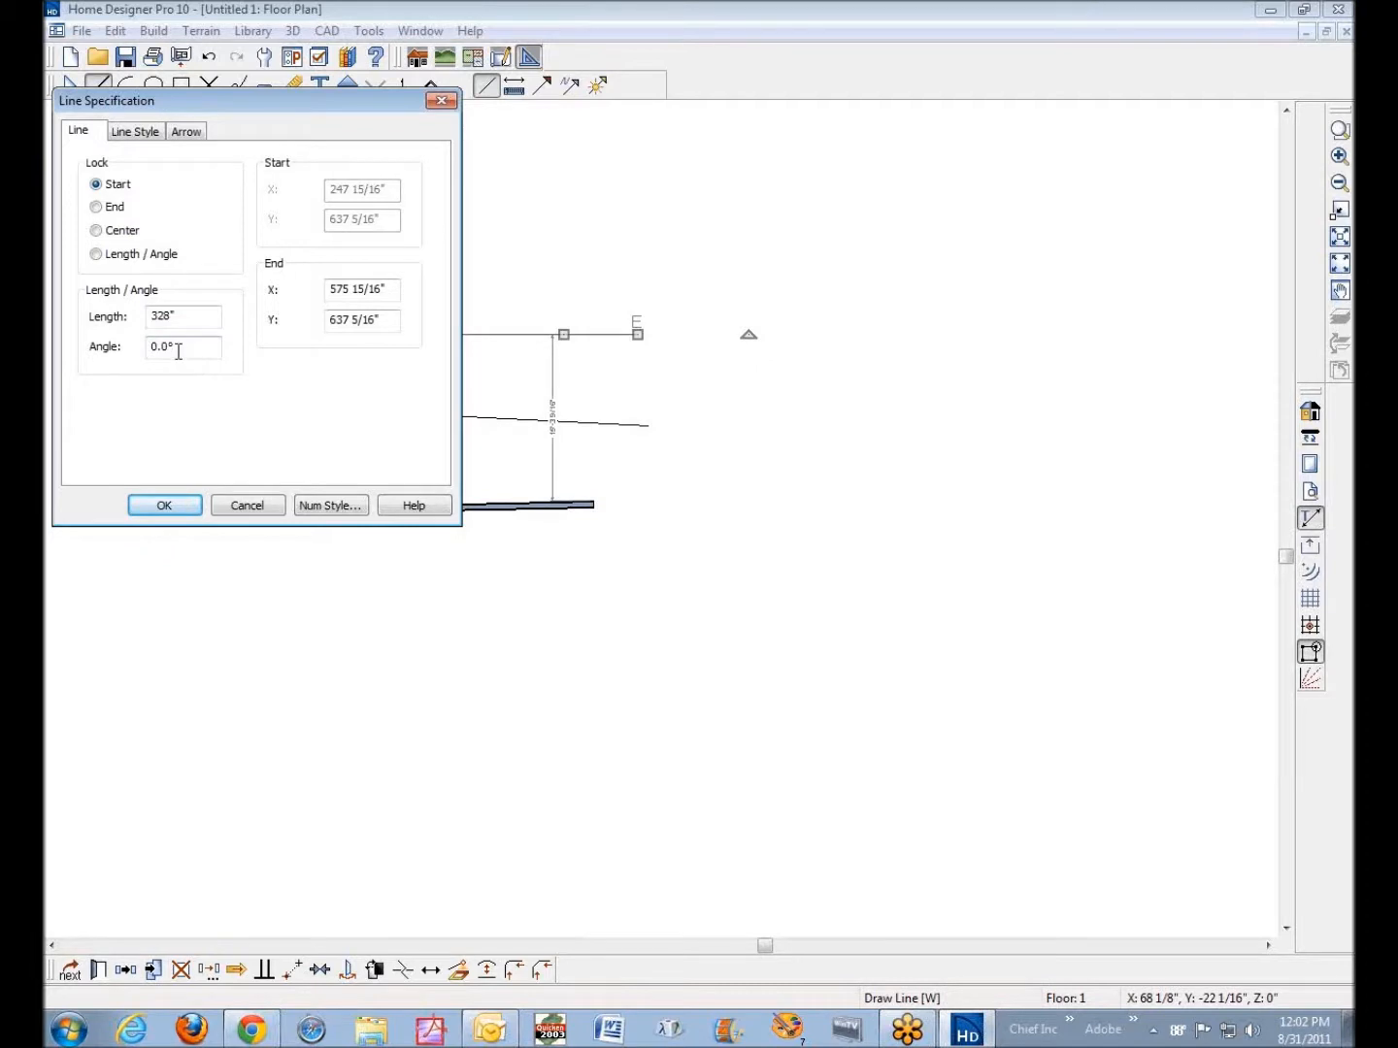
left_click(249, 510)
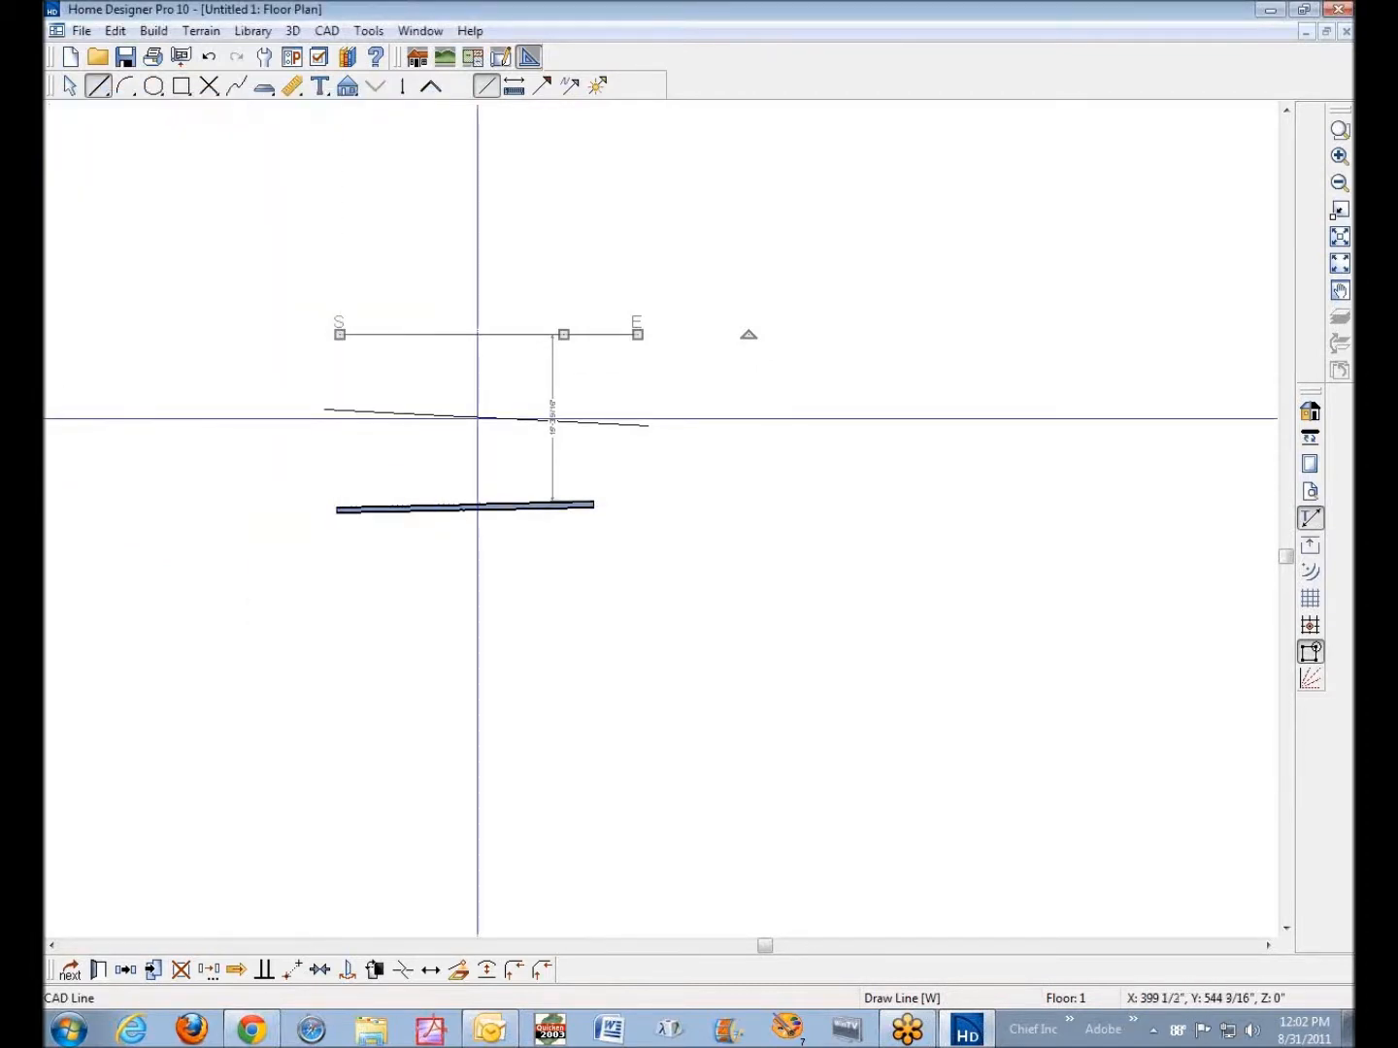
Inspect the tilted wall's angle and length in its specification and close it without changing values
right_click(525, 502)
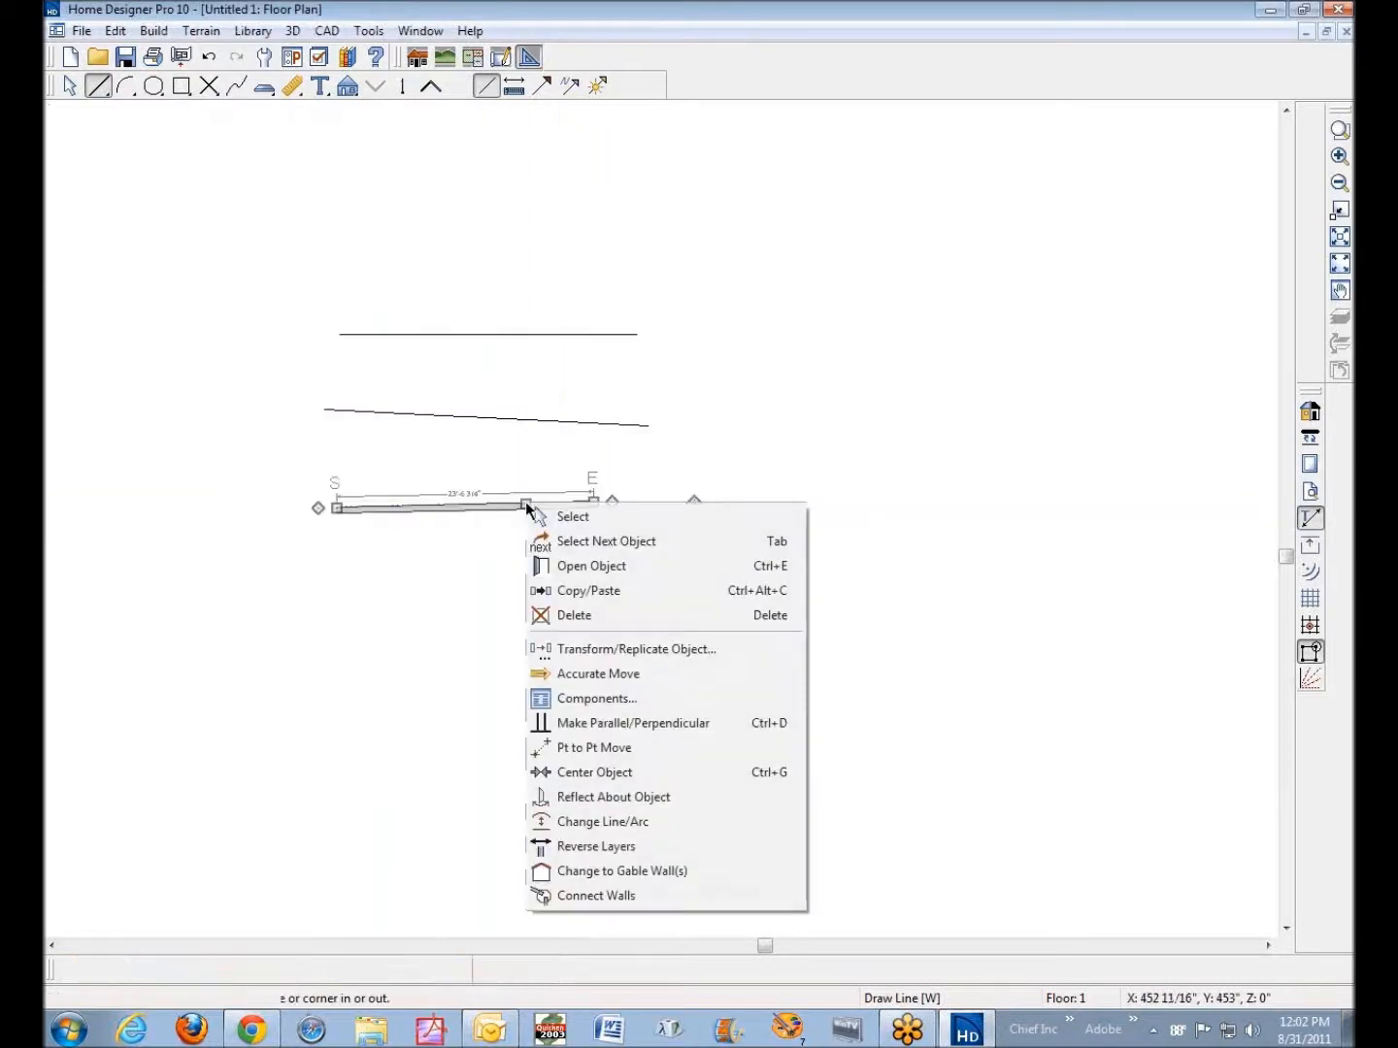
left_click(615, 568)
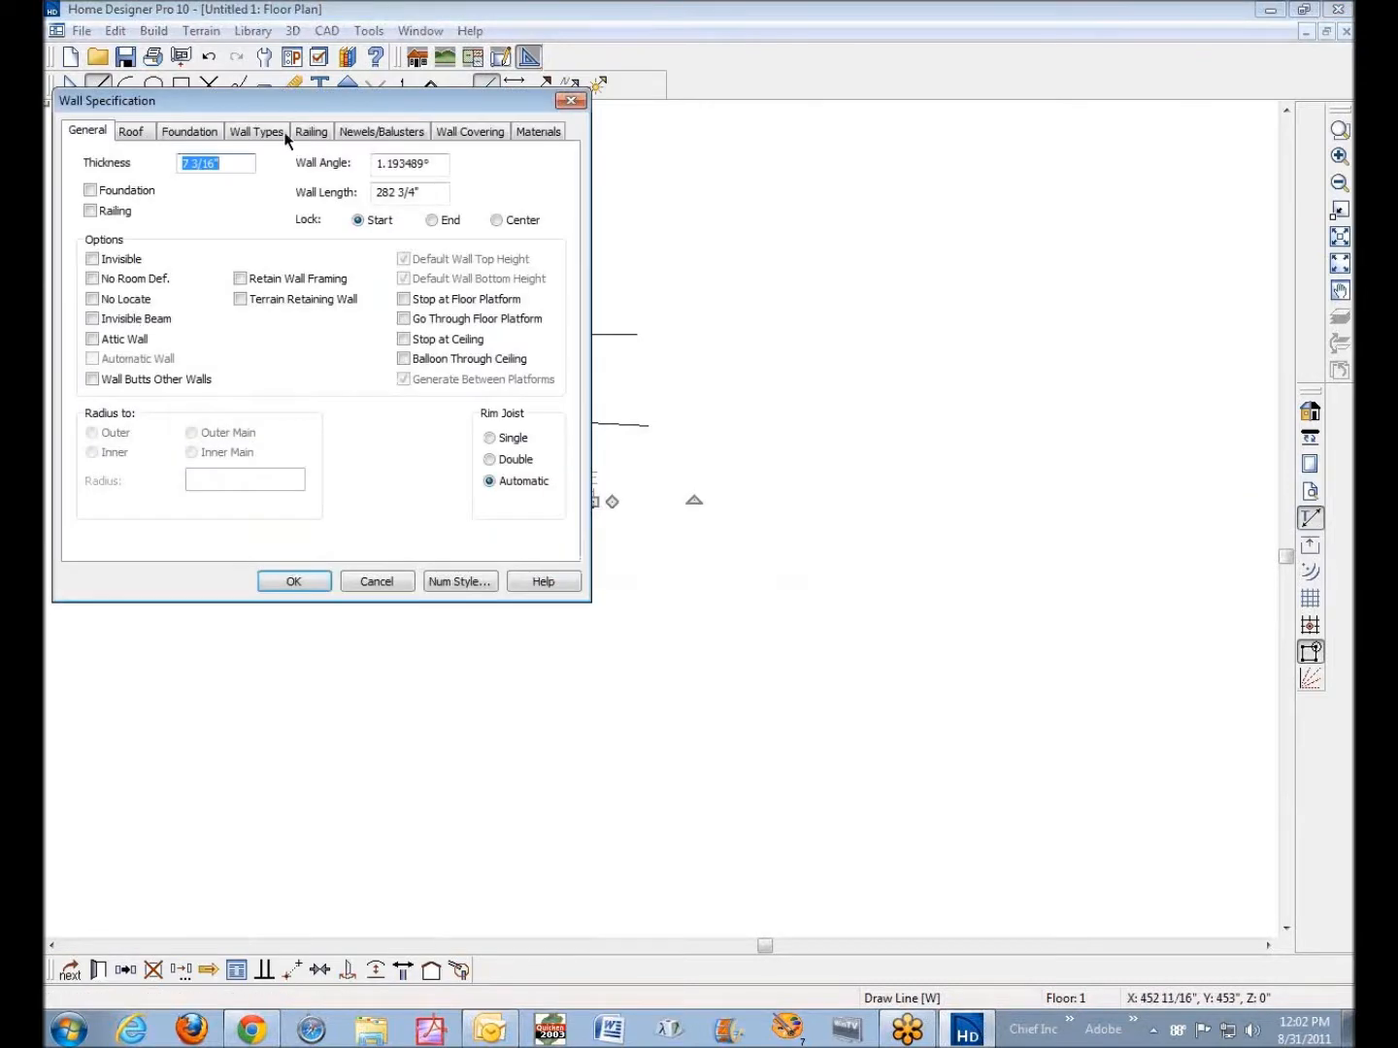
left_click_drag(424, 192, 350, 199)
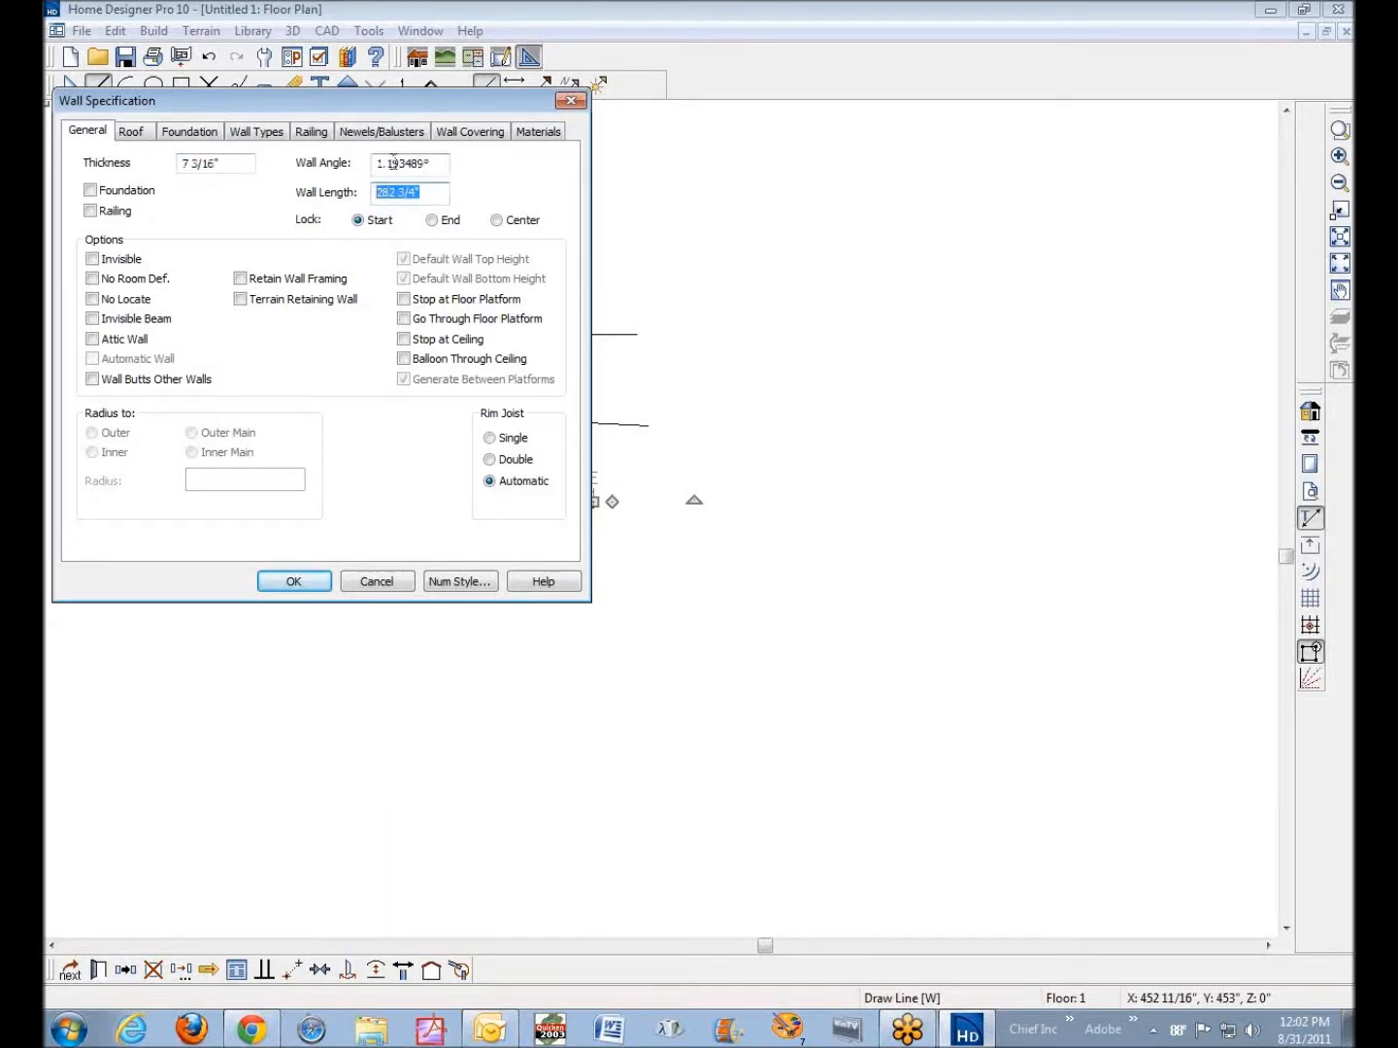
left_click_drag(439, 166, 331, 183)
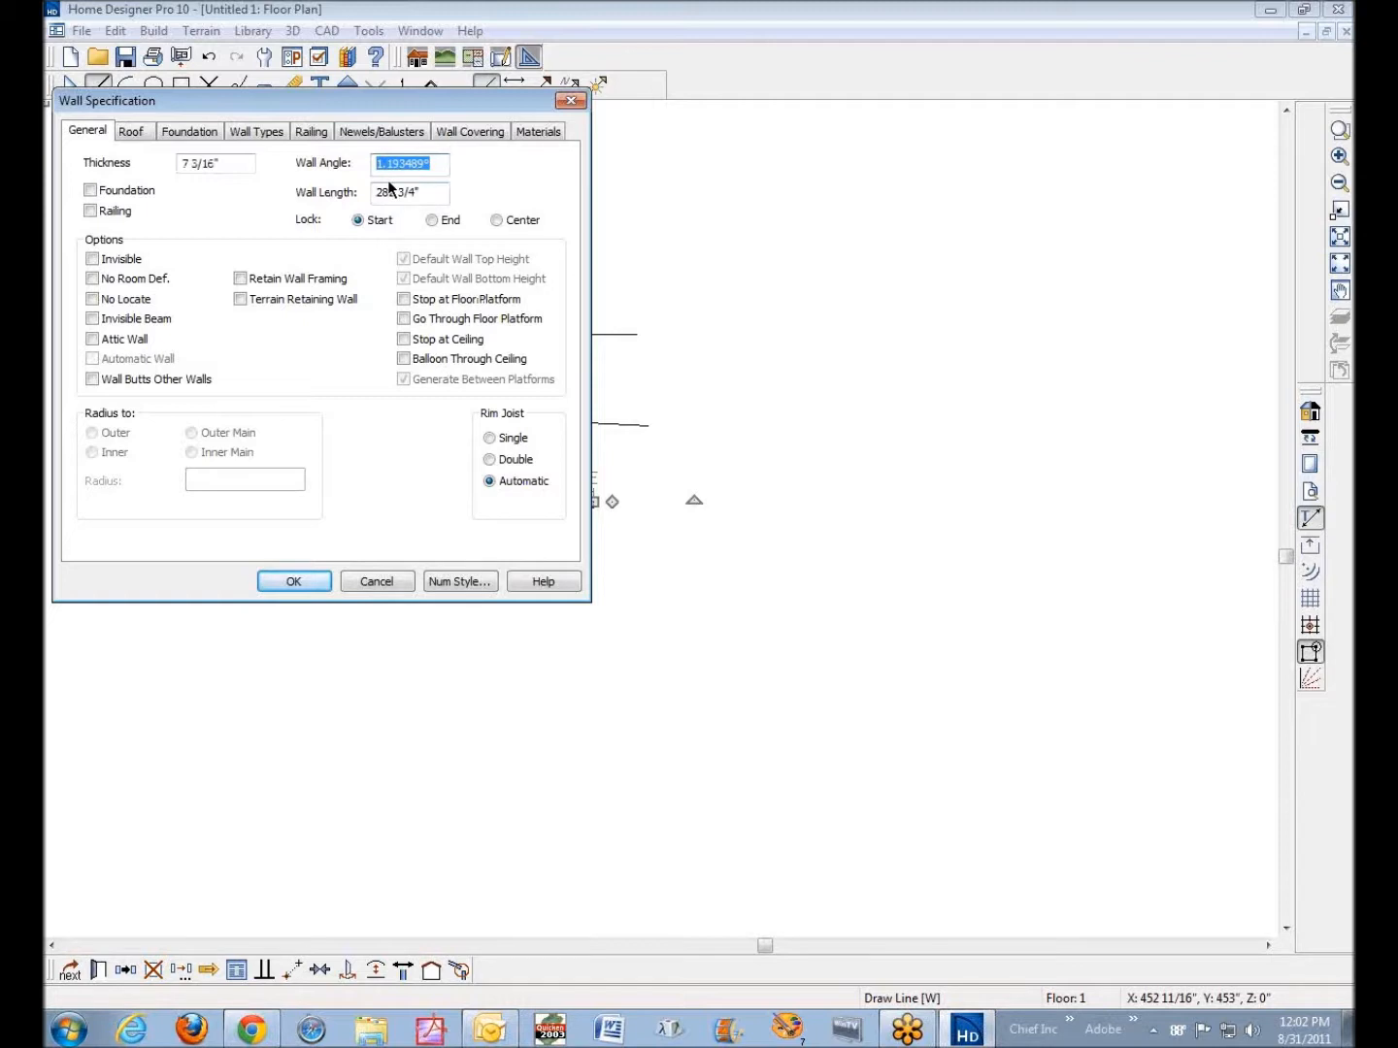
left_click(311, 582)
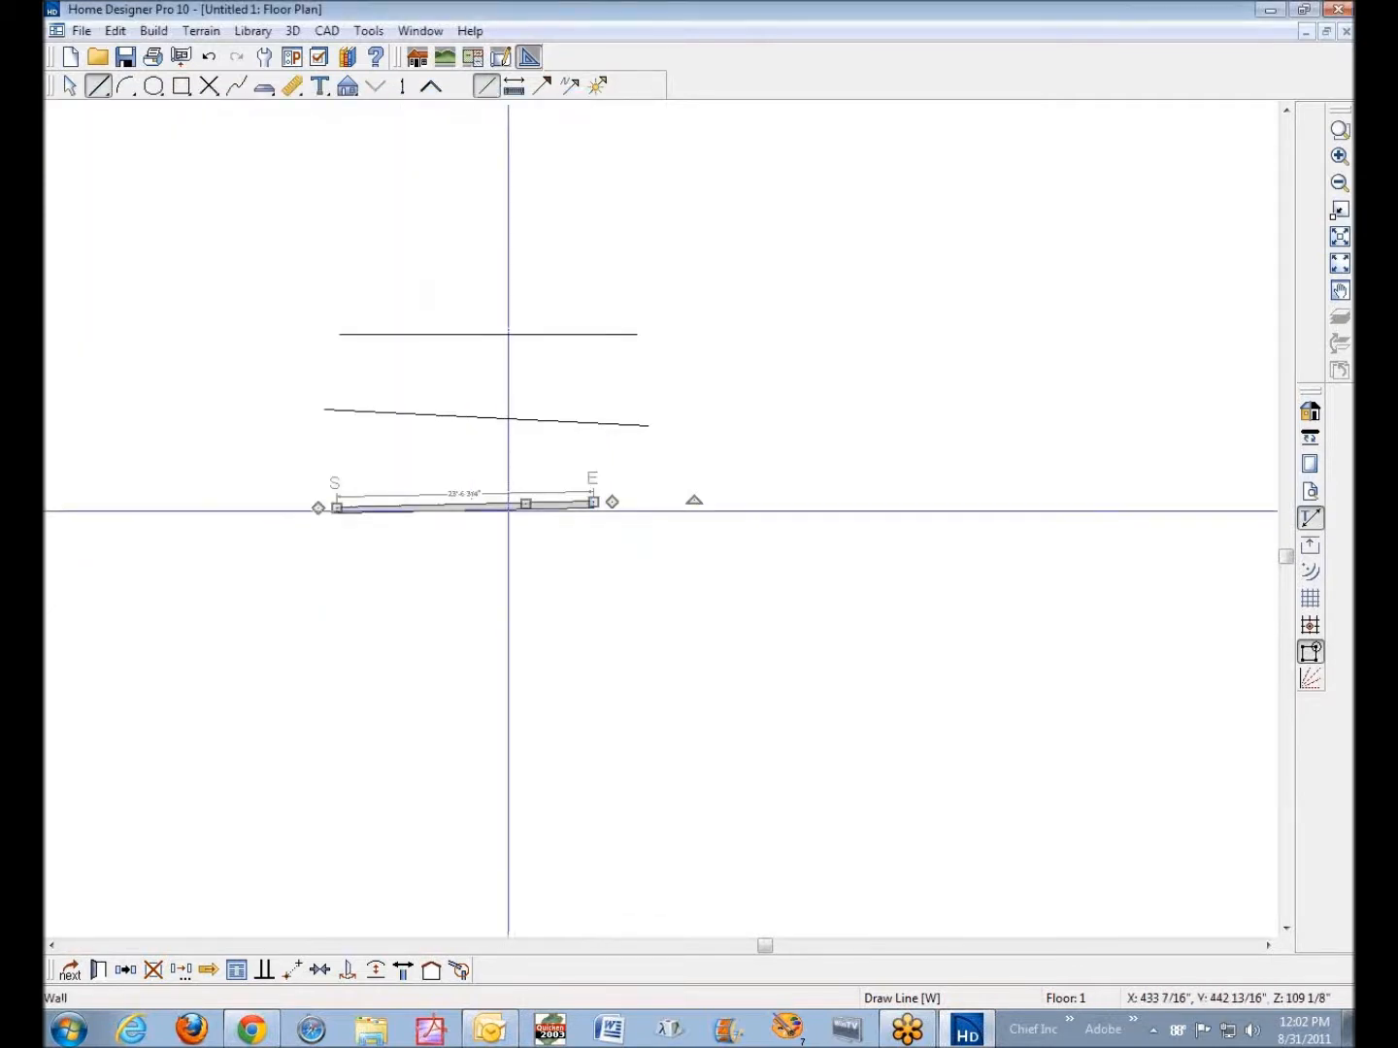
Make the tilted exterior wall parallel to the upper horizontal CAD line
right_click(492, 503)
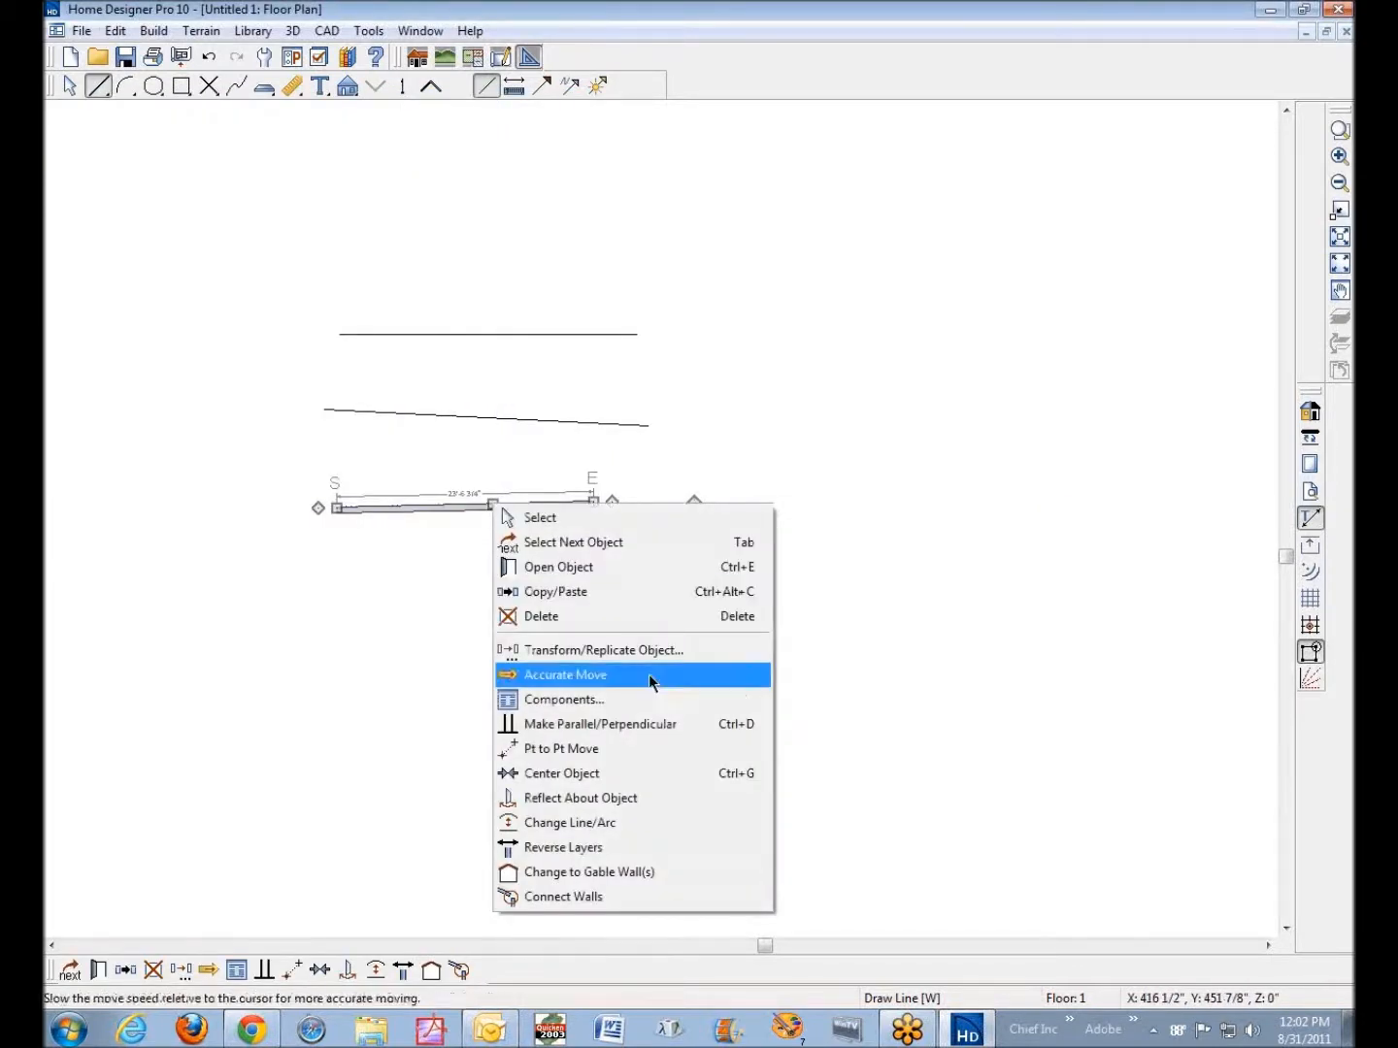
left_click(584, 730)
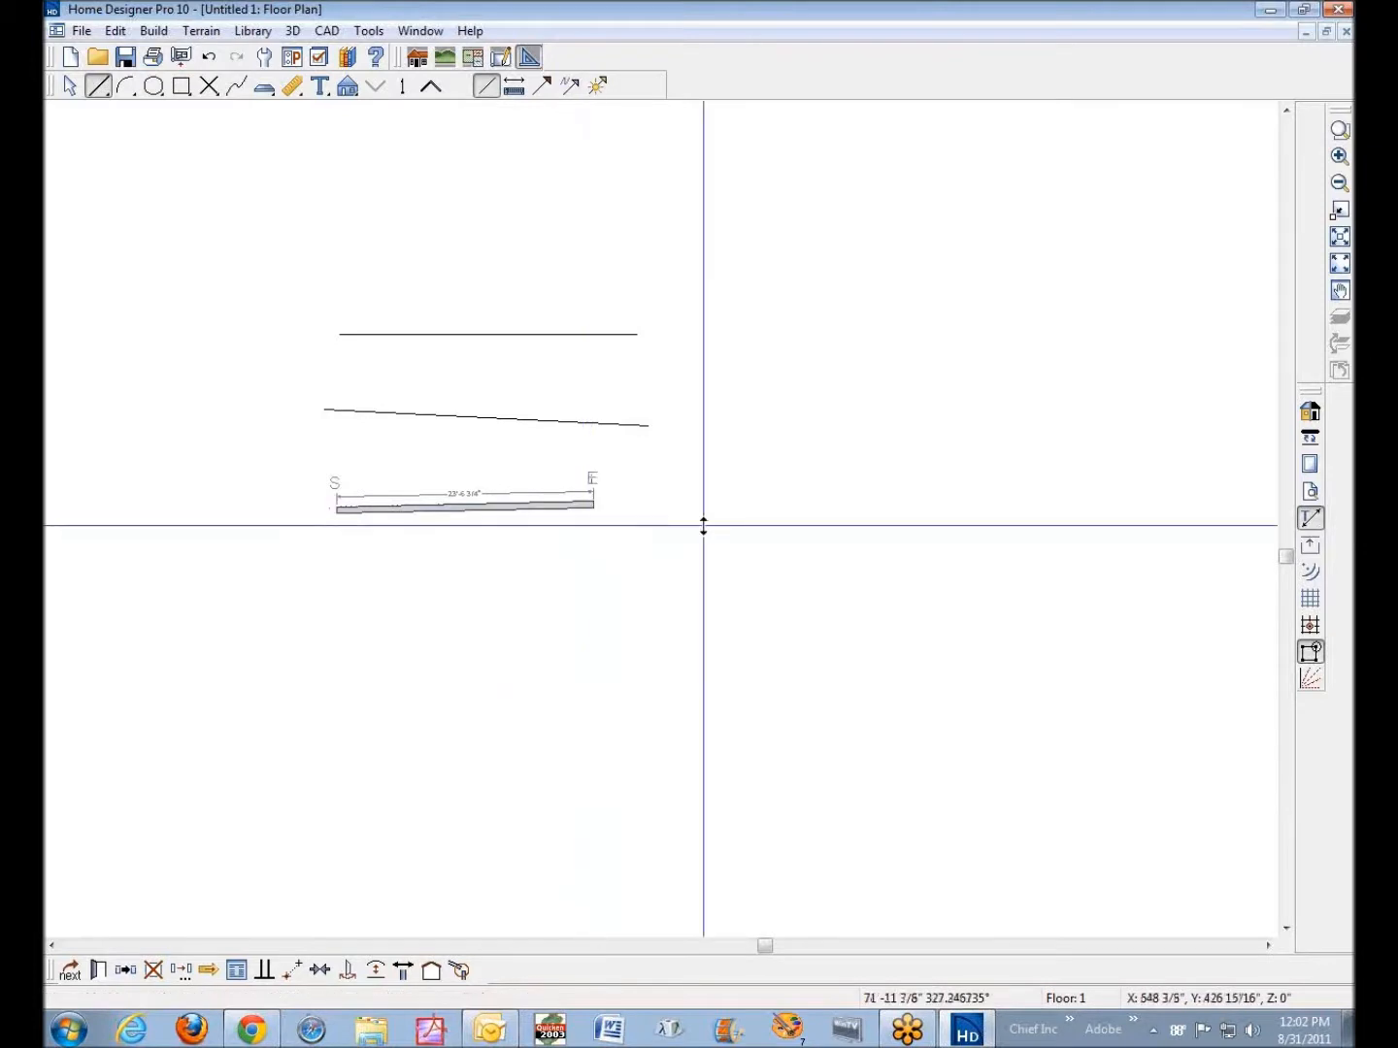
left_click(494, 335)
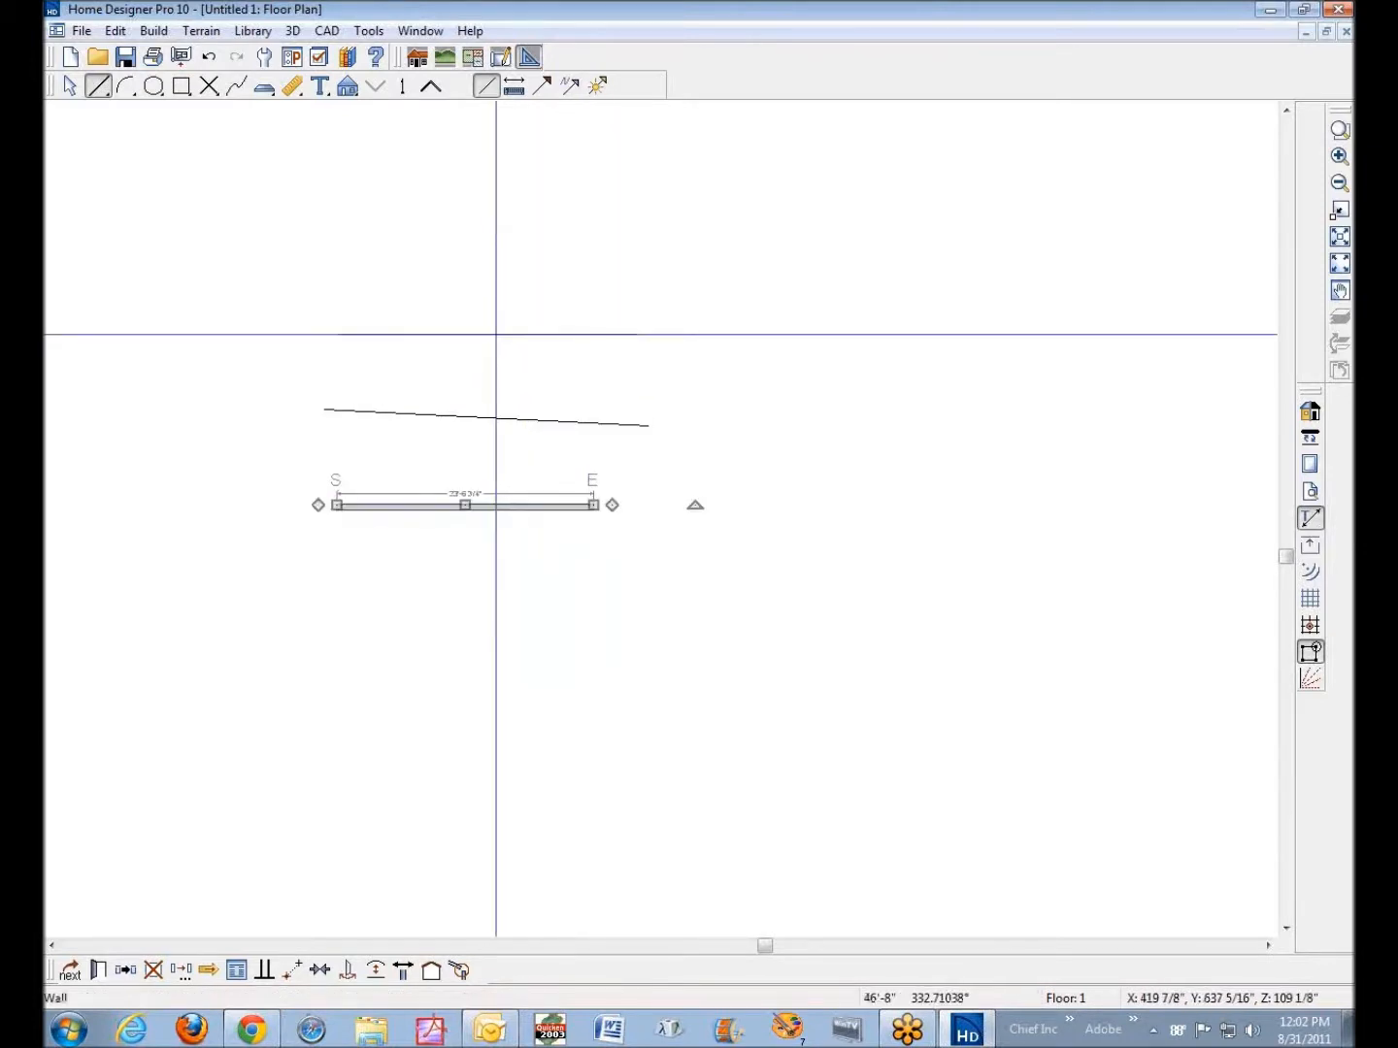
Set the horizontal exterior wall's angle to 45° in its specification, keeping its start point locked
right_click(483, 503)
left_click(616, 567)
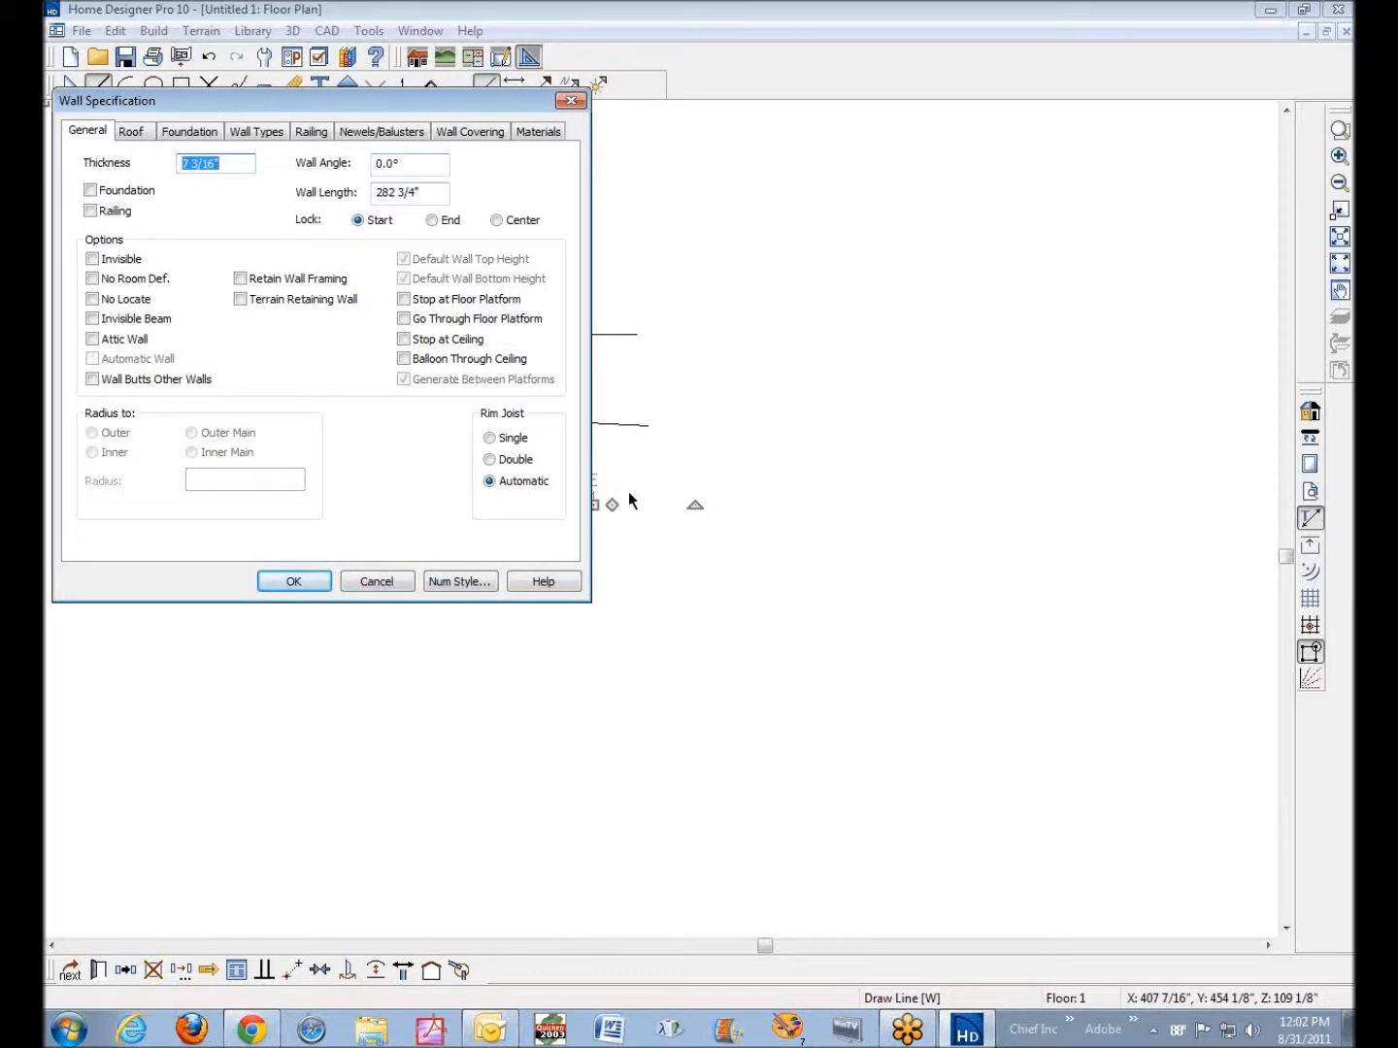
left_click(424, 163)
type("45")
left_click(293, 580)
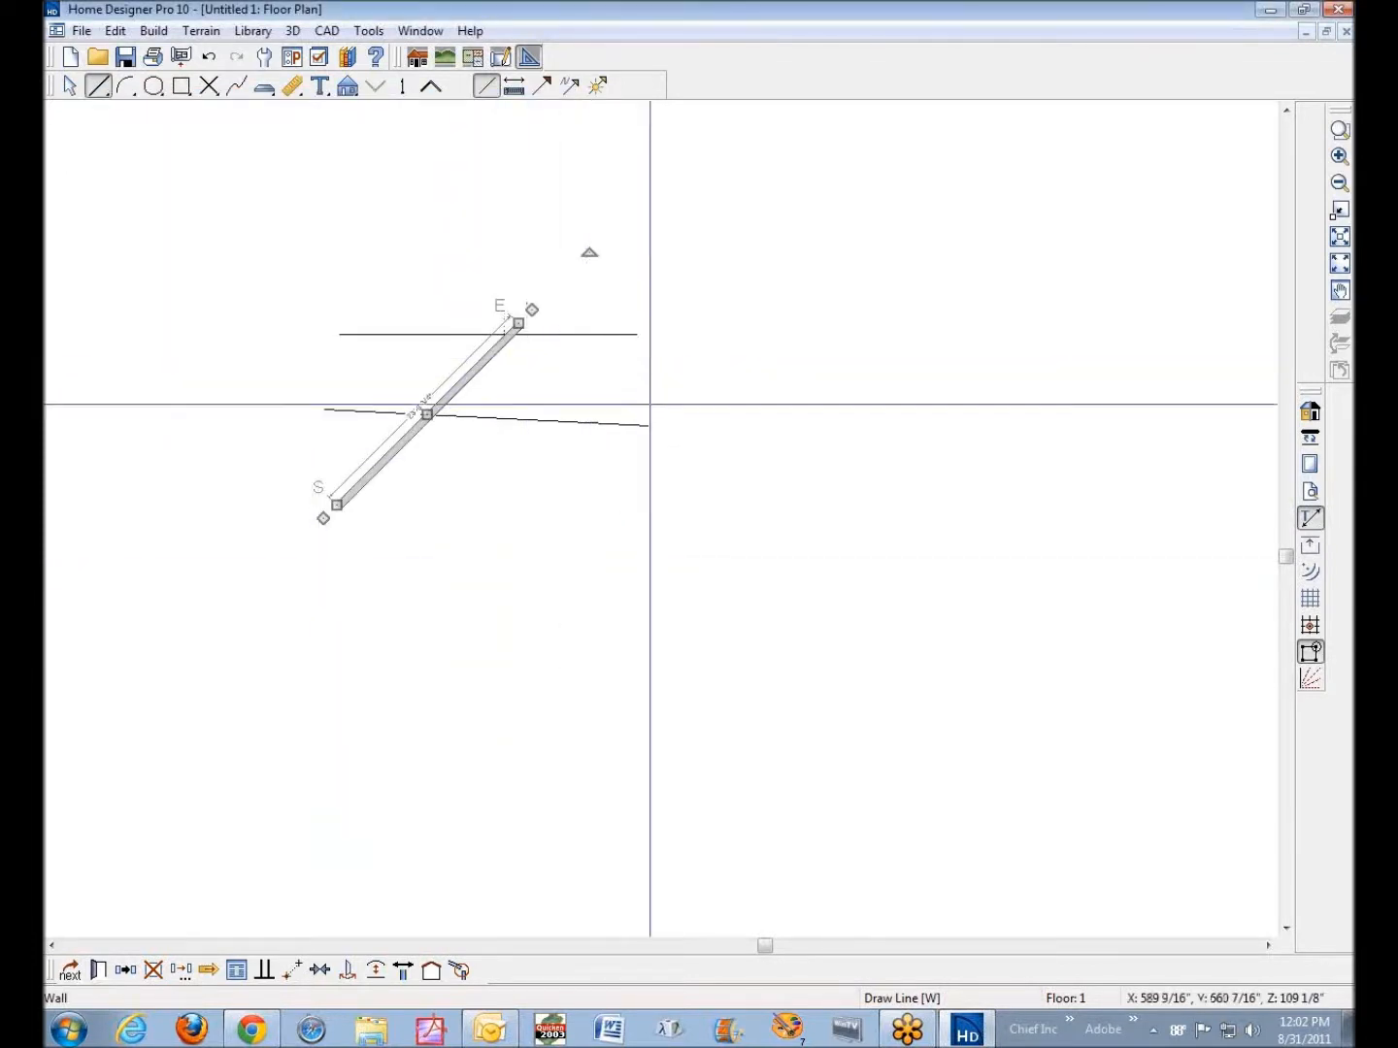
Set the slightly sloping lower CAD line's angle to -45° in its specification and leave the line-drawing tool
right_click(610, 422)
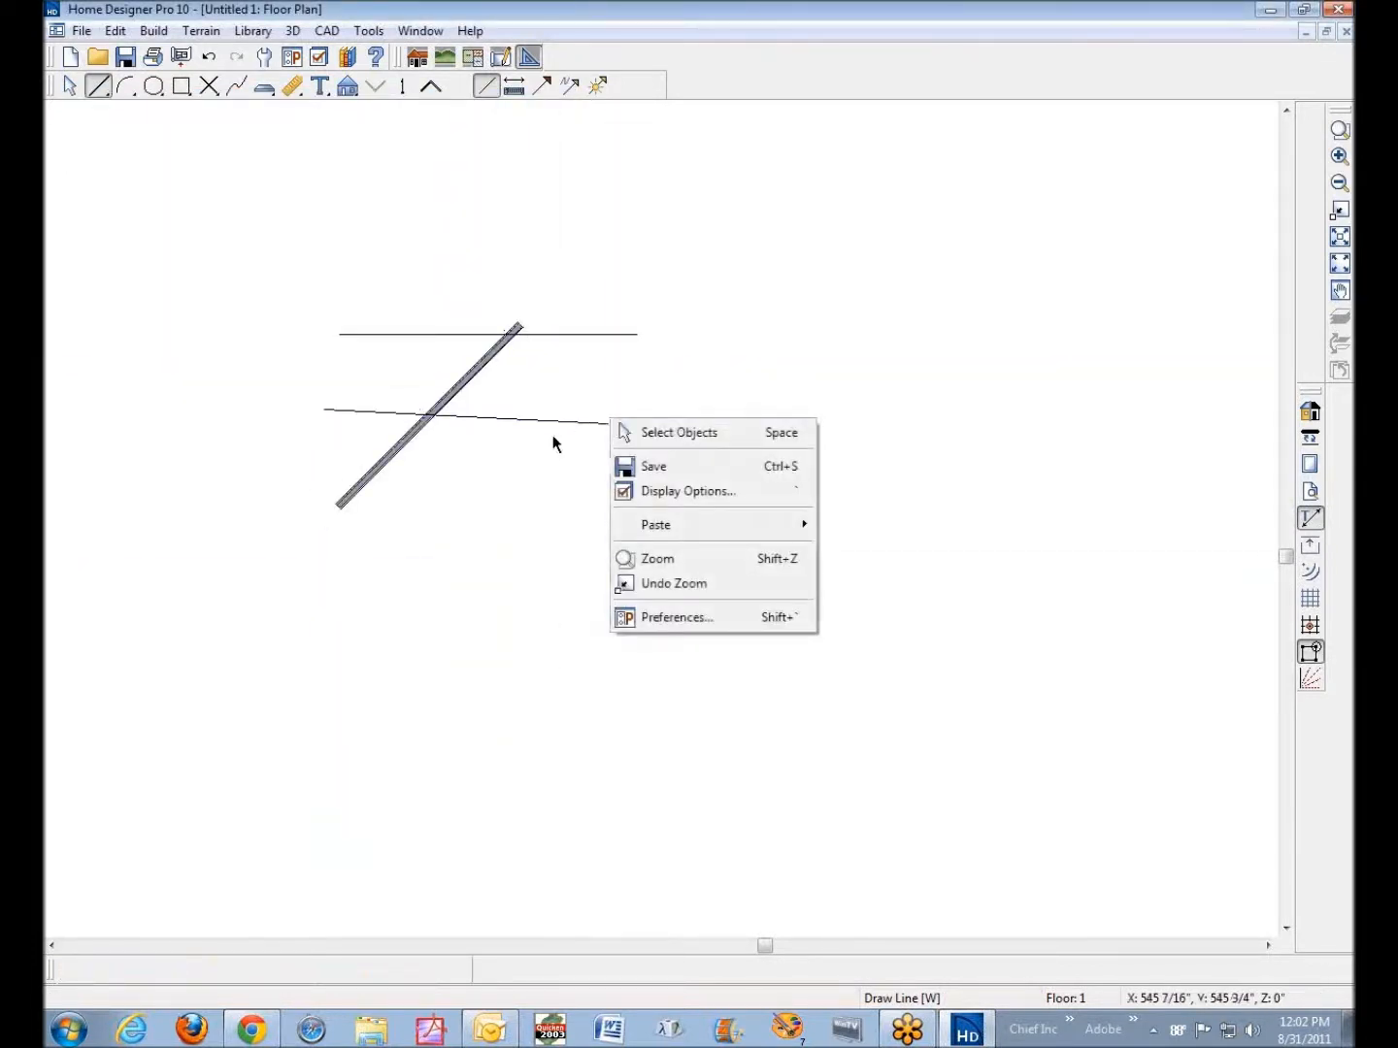
left_click(563, 420)
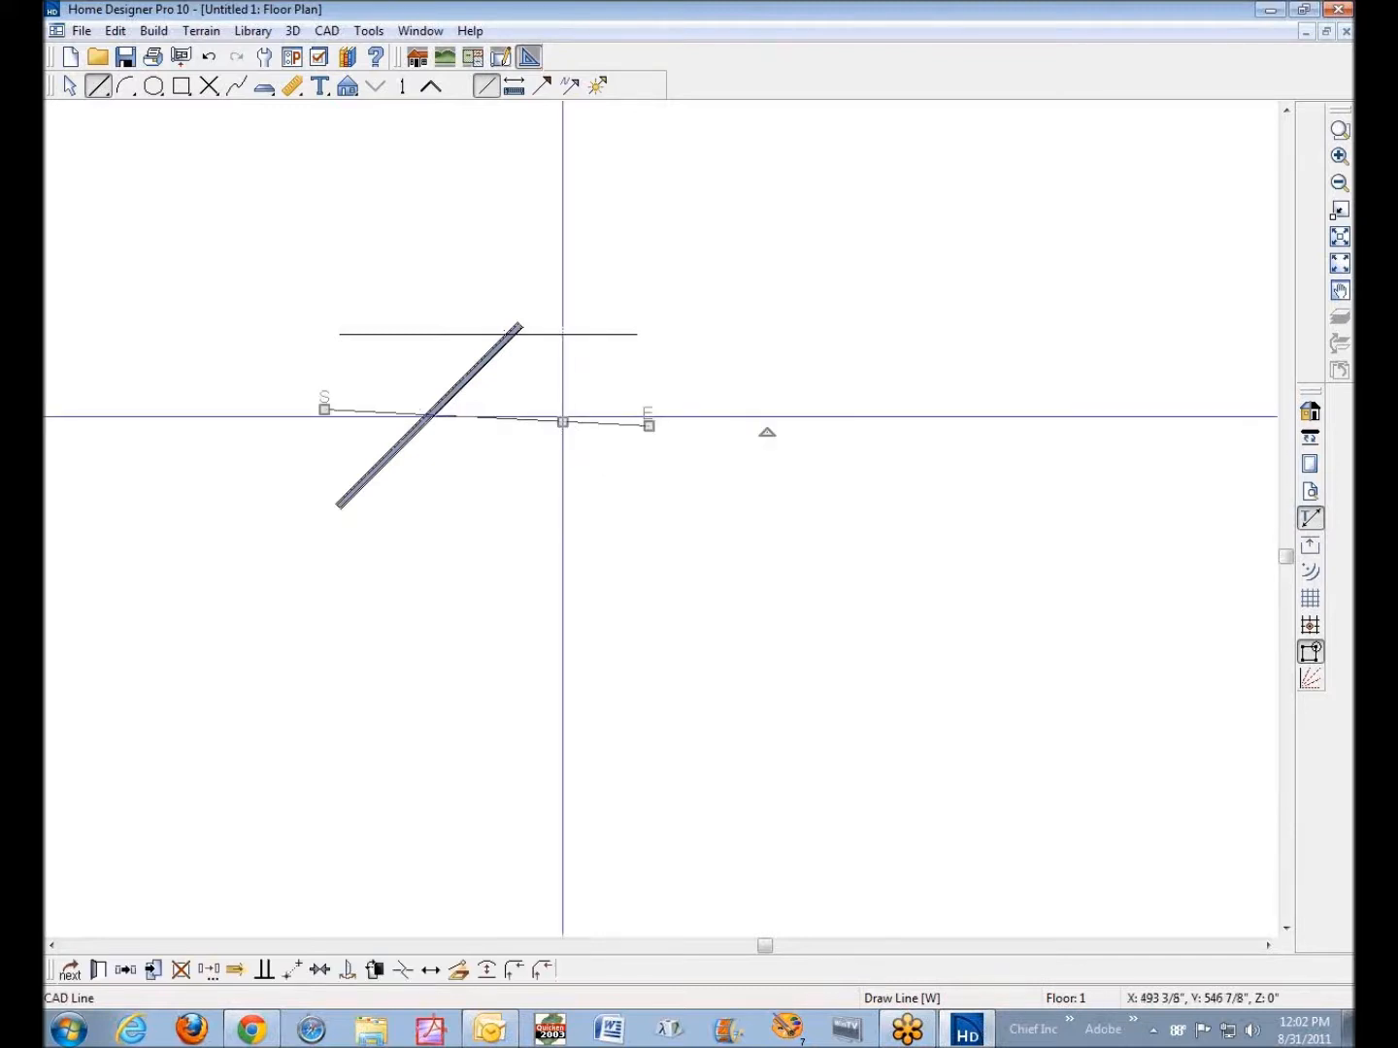
left_click(97, 970)
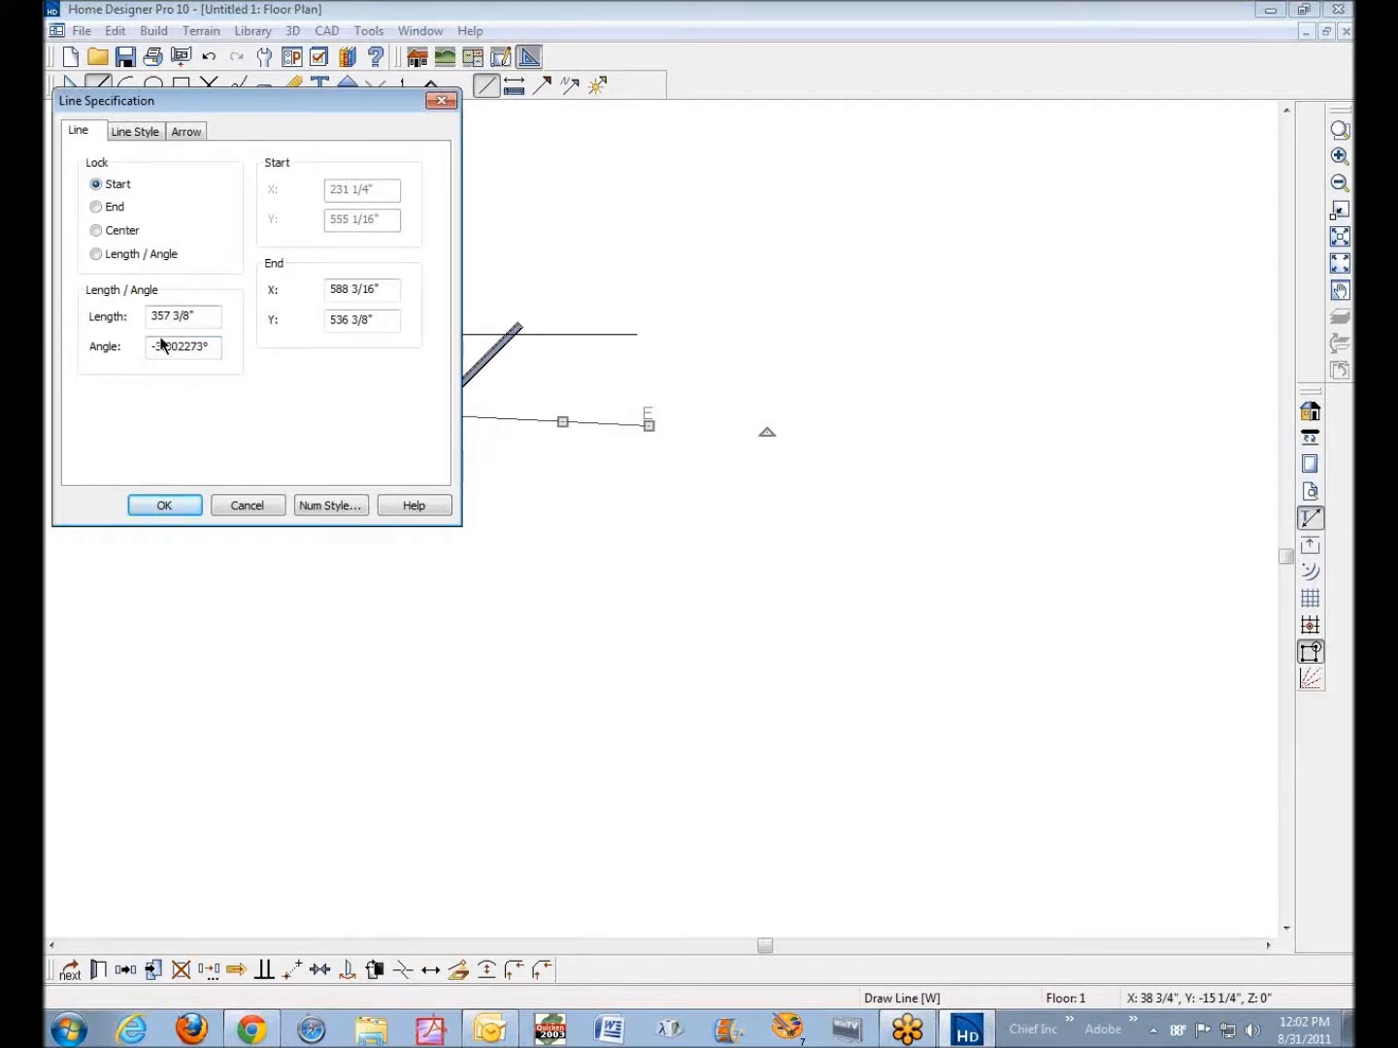
left_click_drag(157, 345, 291, 356)
type("-45")
left_click(171, 505)
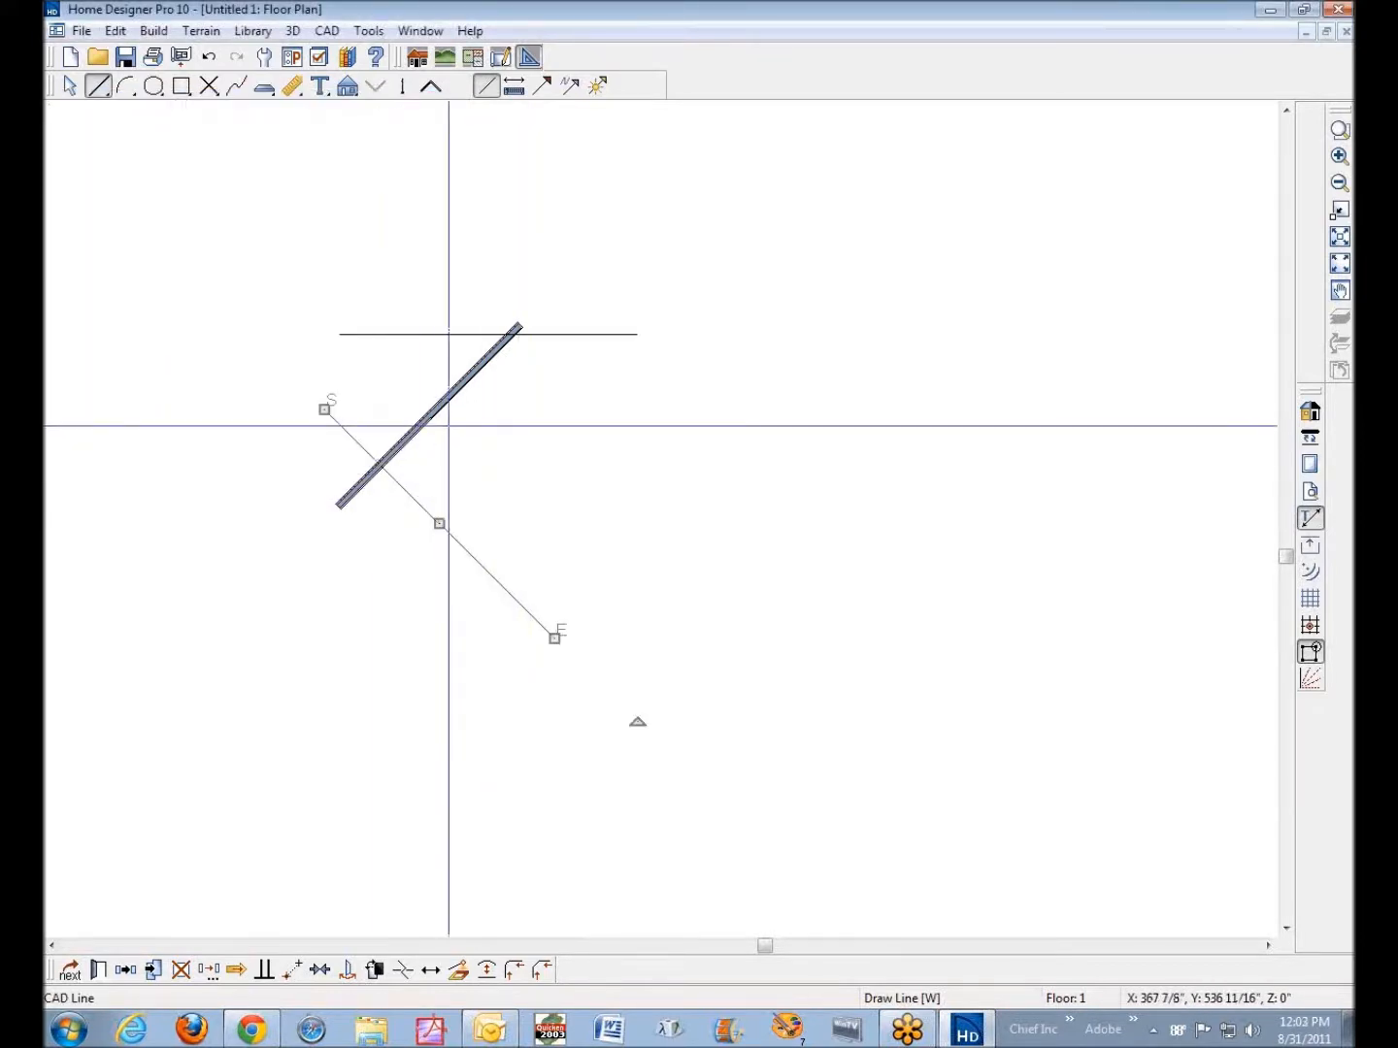
key("space")
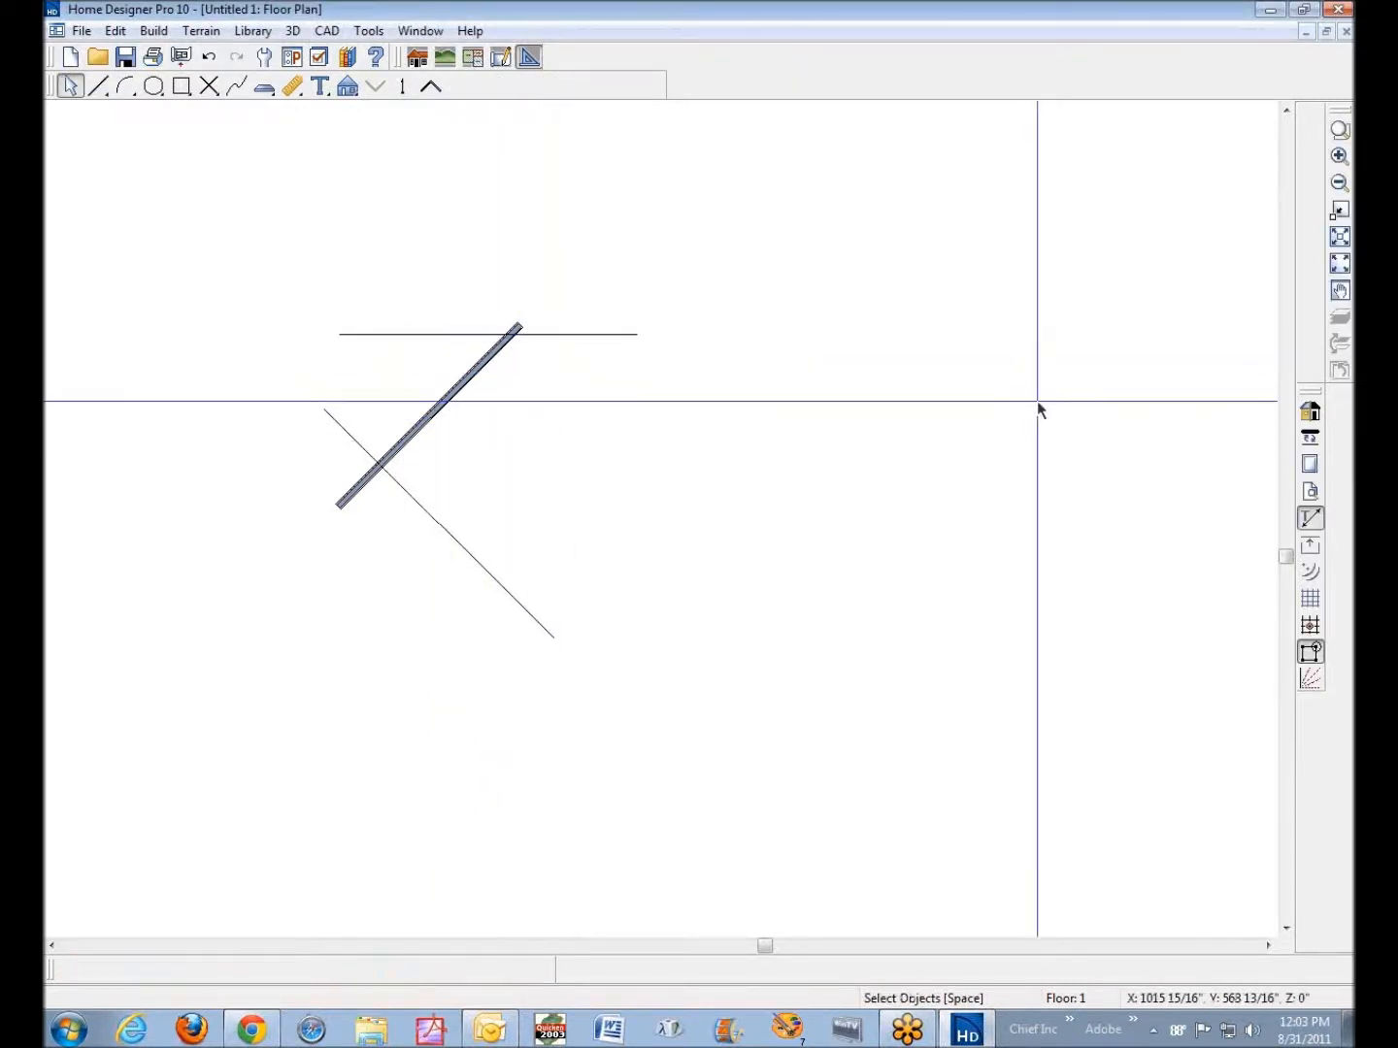
Turn Angle Snaps back on for the plan
left_click(1313, 679)
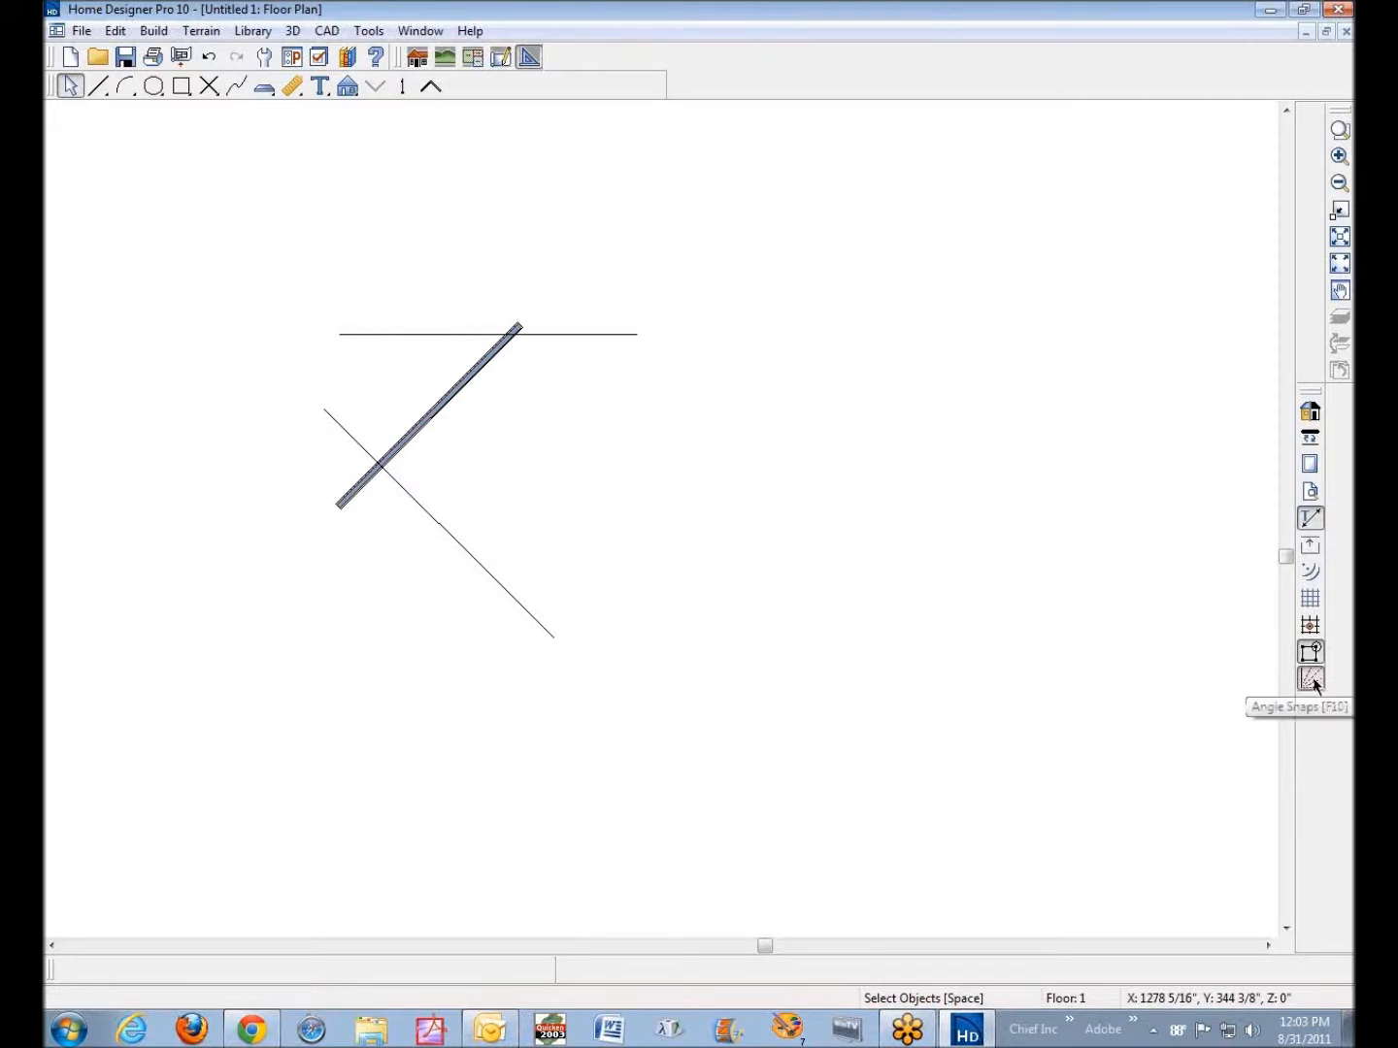
left_click(1313, 680)
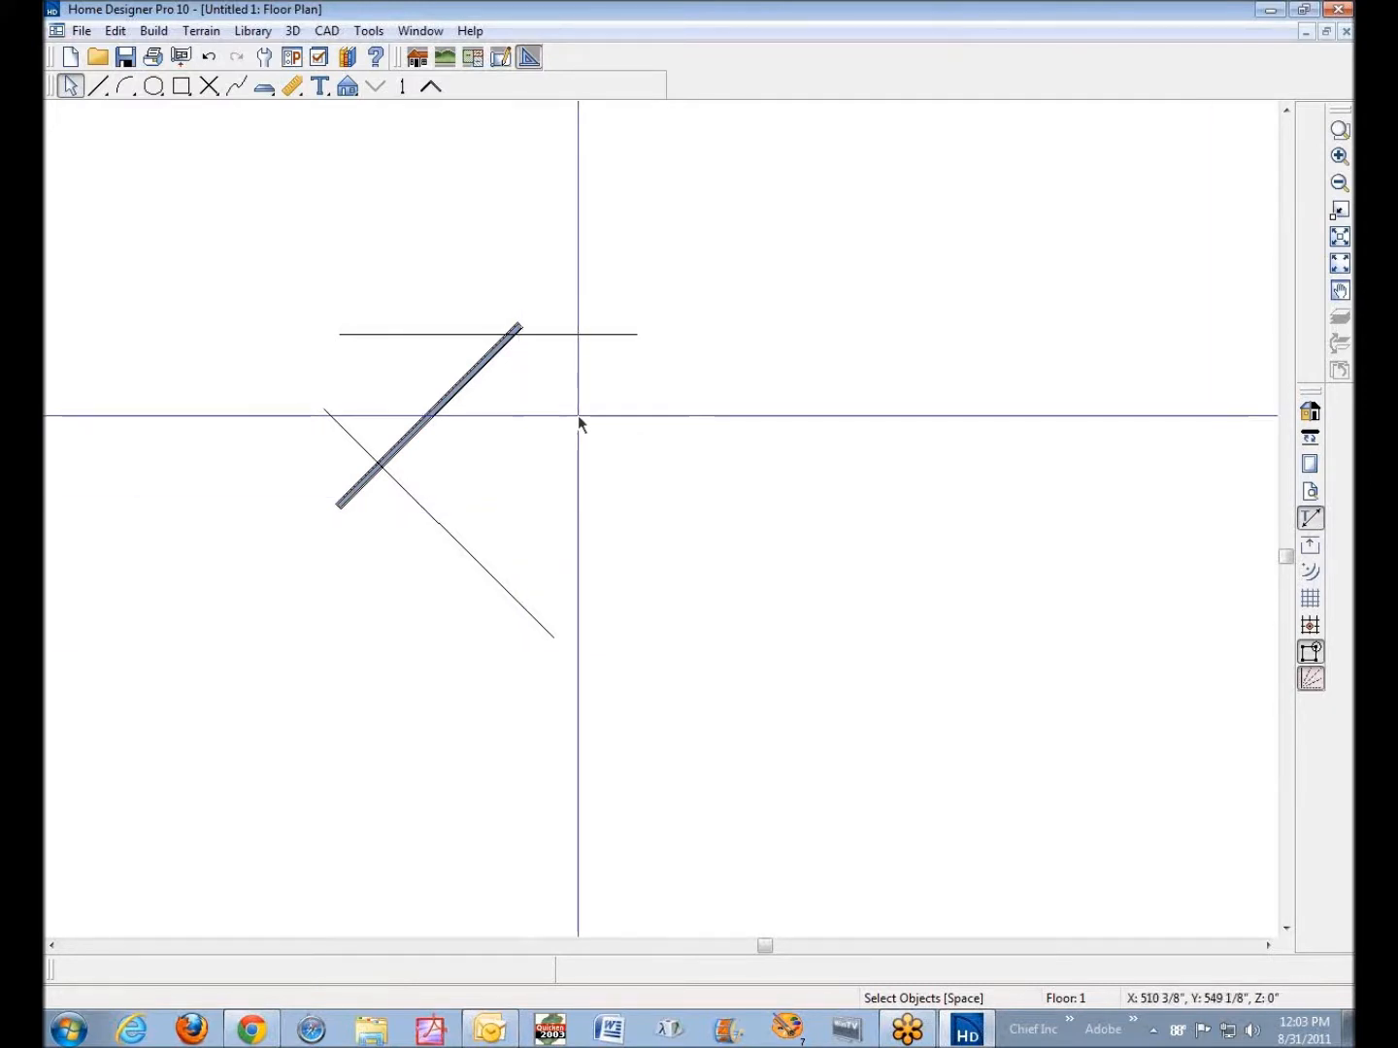
Delete the diagonal CAD line and the diagonal wall crossing it
left_click(454, 538)
key("Delete")
left_click(470, 382)
key("Delete")
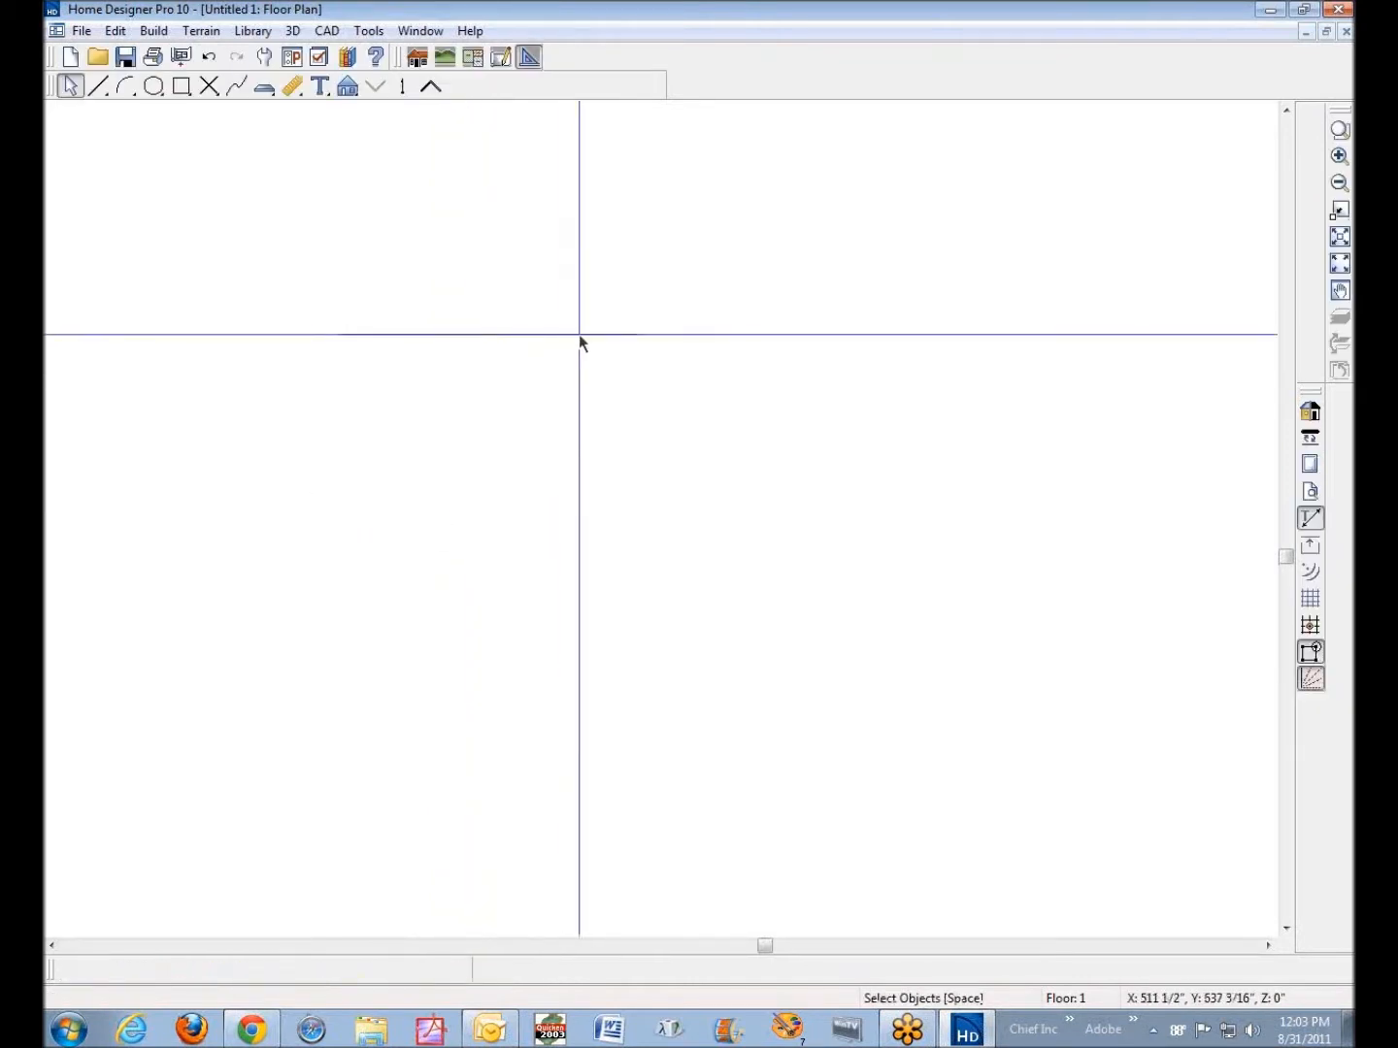